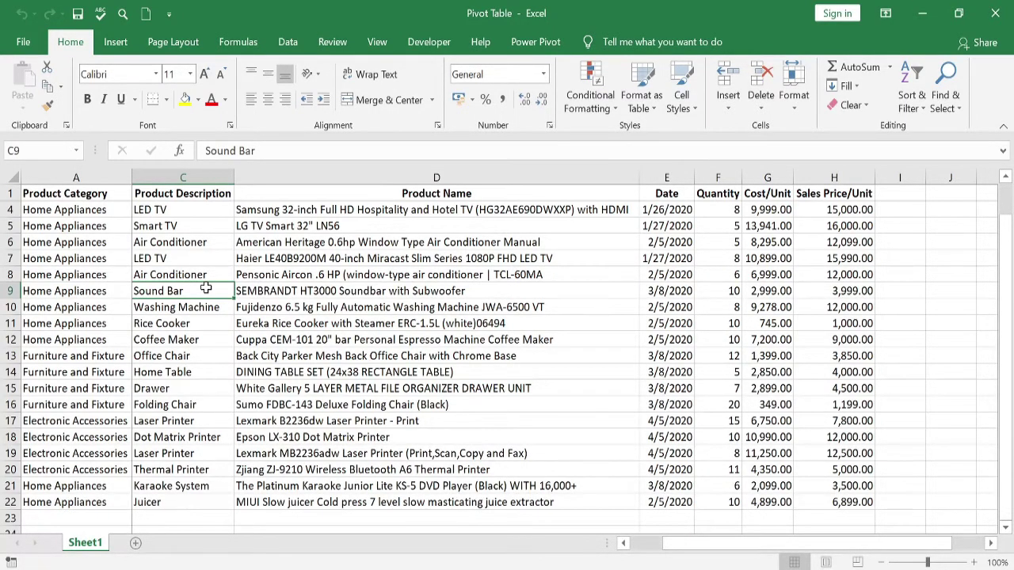
# Step: Preview several of the recommended PivotTable layouts for the product data, without inserting any
pyautogui.click(110, 41)
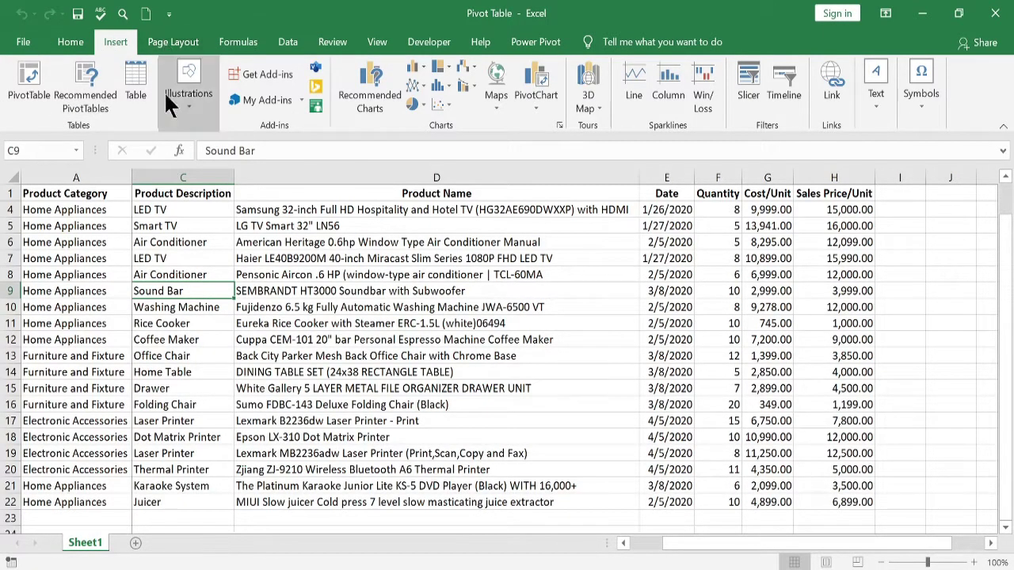
pyautogui.click(101, 104)
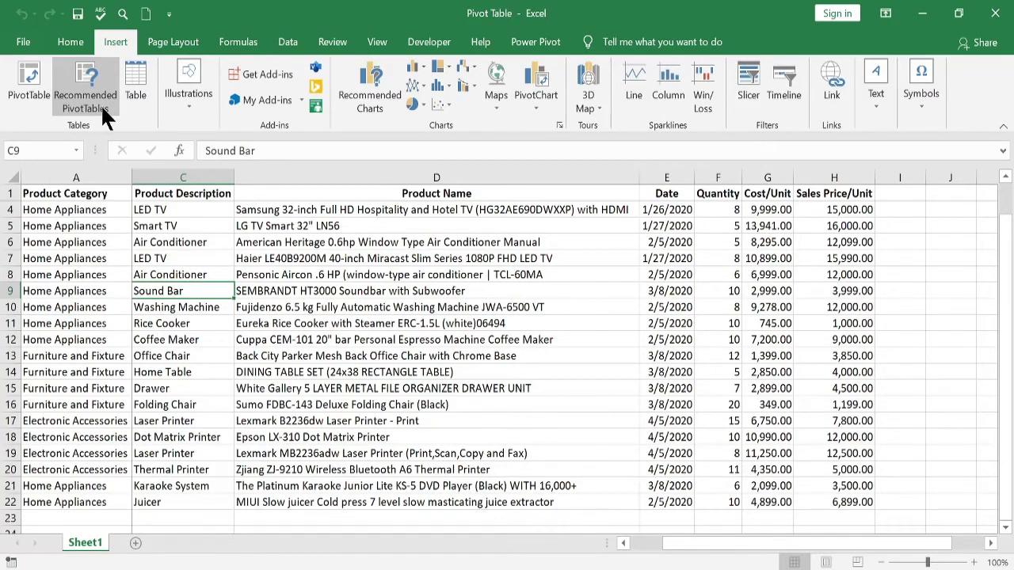
pyautogui.moveTo(669, 267); pyautogui.dragTo(669, 384)
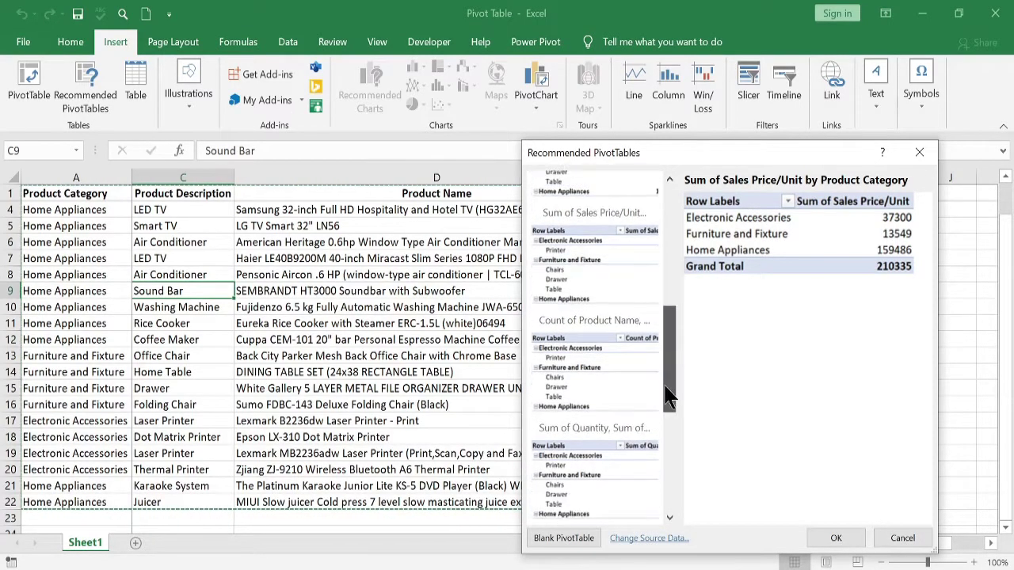
pyautogui.click(608, 350)
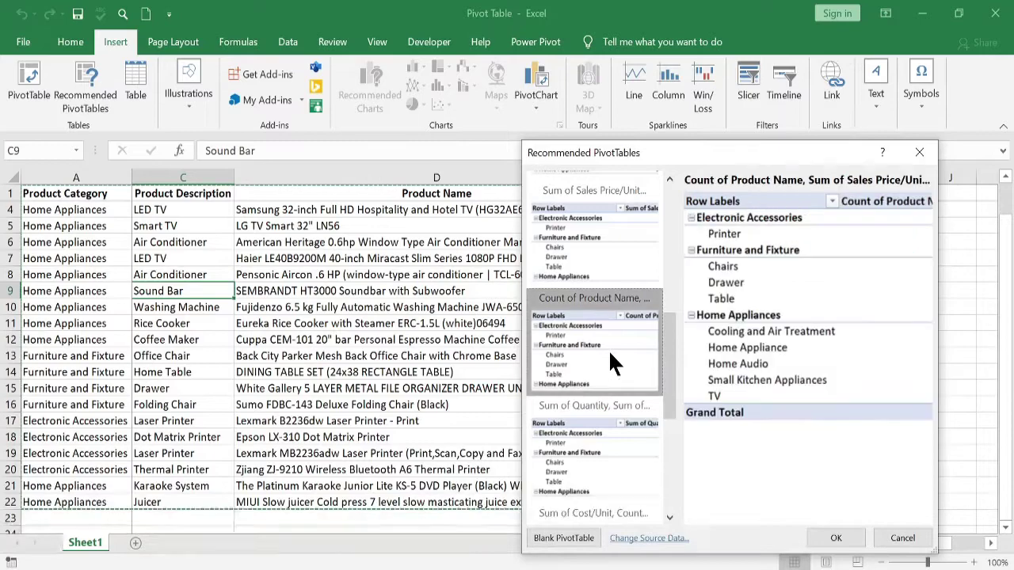
pyautogui.click(594, 436)
pyautogui.scroll(-3, 590, 446)
pyautogui.click(587, 448)
pyautogui.scroll(5, 579, 343)
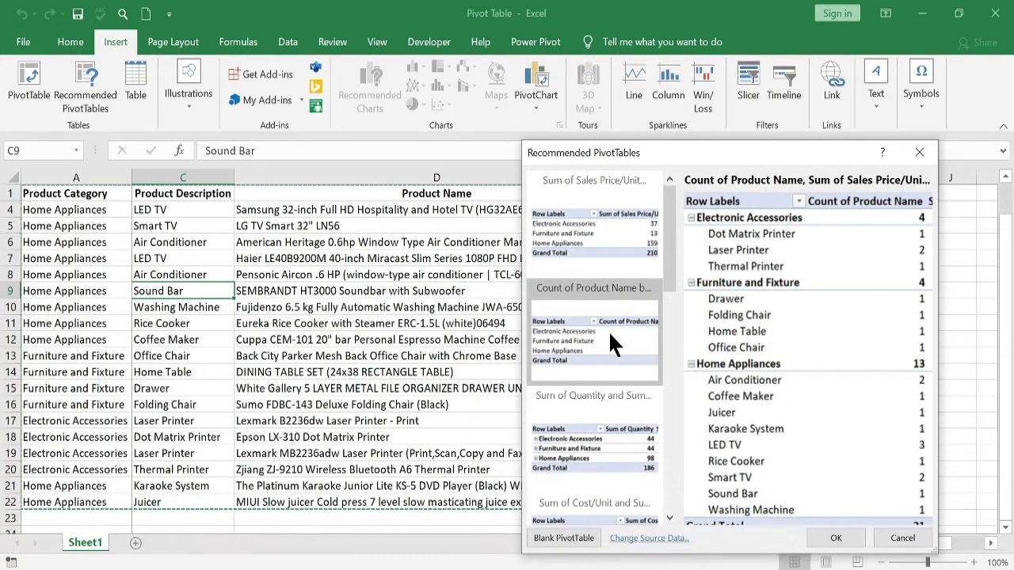
pyautogui.click(895, 538)
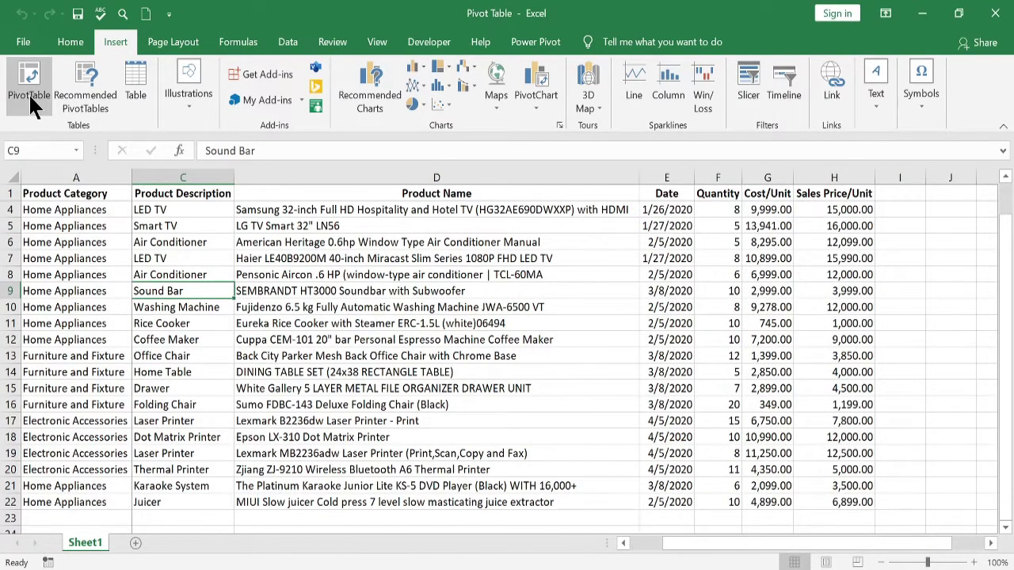
# Step: Insert a PivotTable from the range Sheet1!$A$1:$H$22 into the existing worksheet at cell J1
pyautogui.click(29, 91)
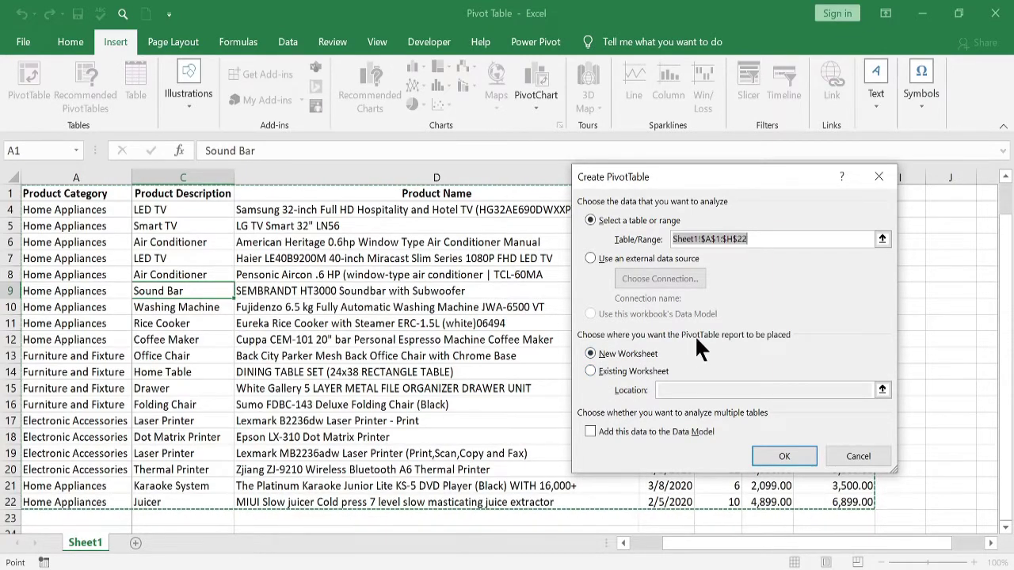
pyautogui.click(593, 371)
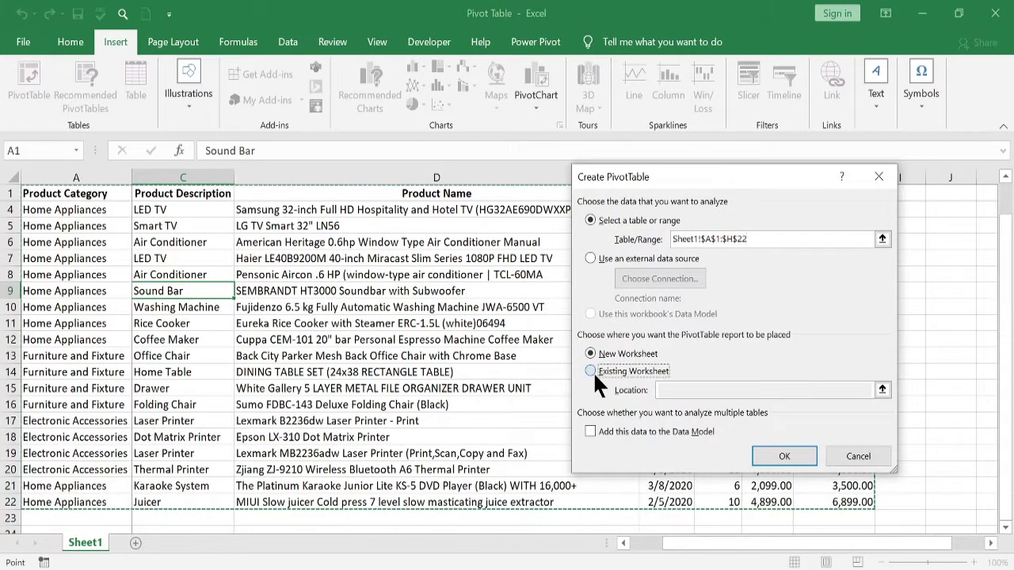
pyautogui.click(964, 196)
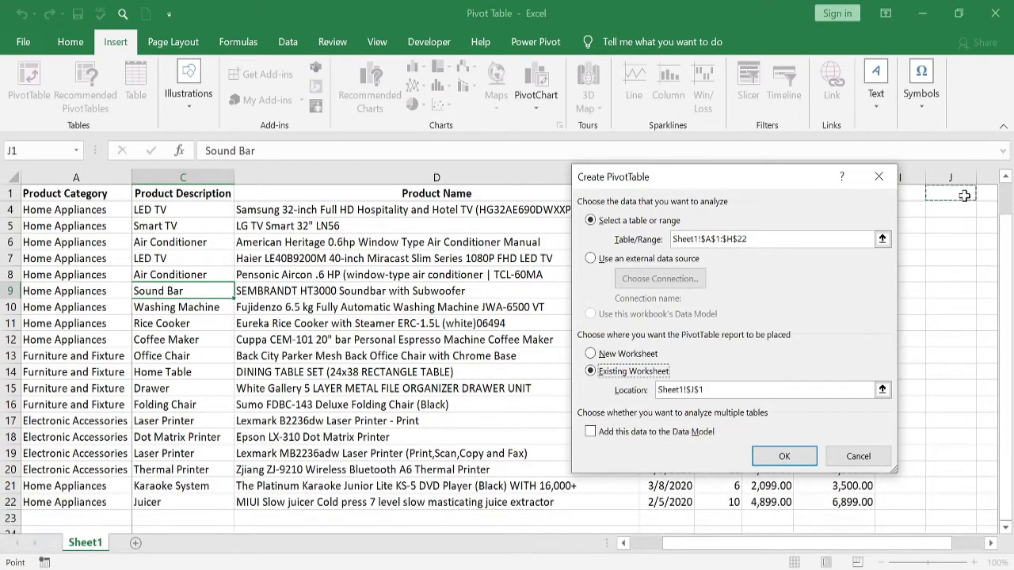
pyautogui.click(768, 449)
# Step: Delete the empty PivotTable occupying columns J to L of Sheet1
pyautogui.moveTo(566, 545); pyautogui.dragTo(679, 549)
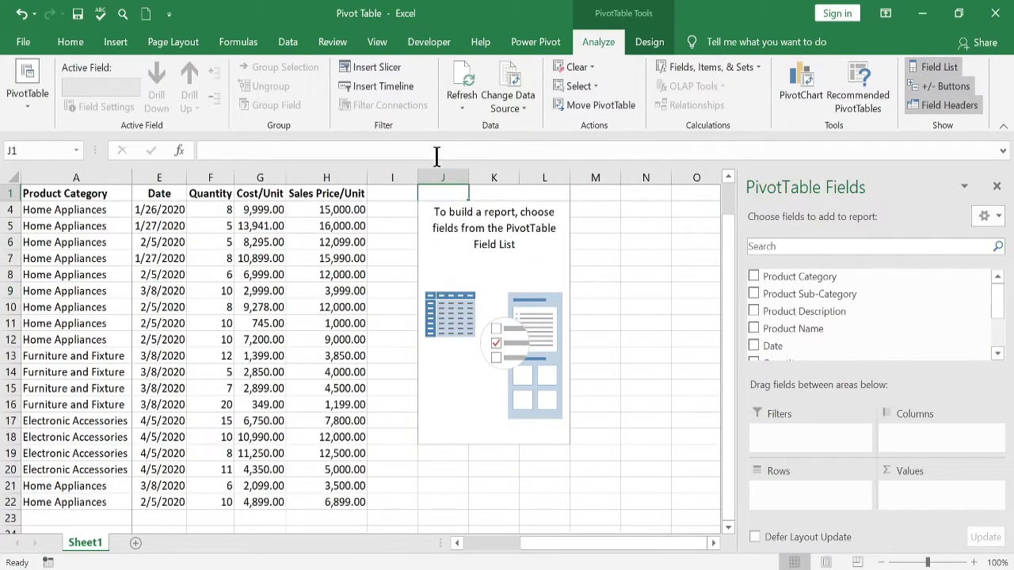
pyautogui.moveTo(434, 176); pyautogui.dragTo(550, 173)
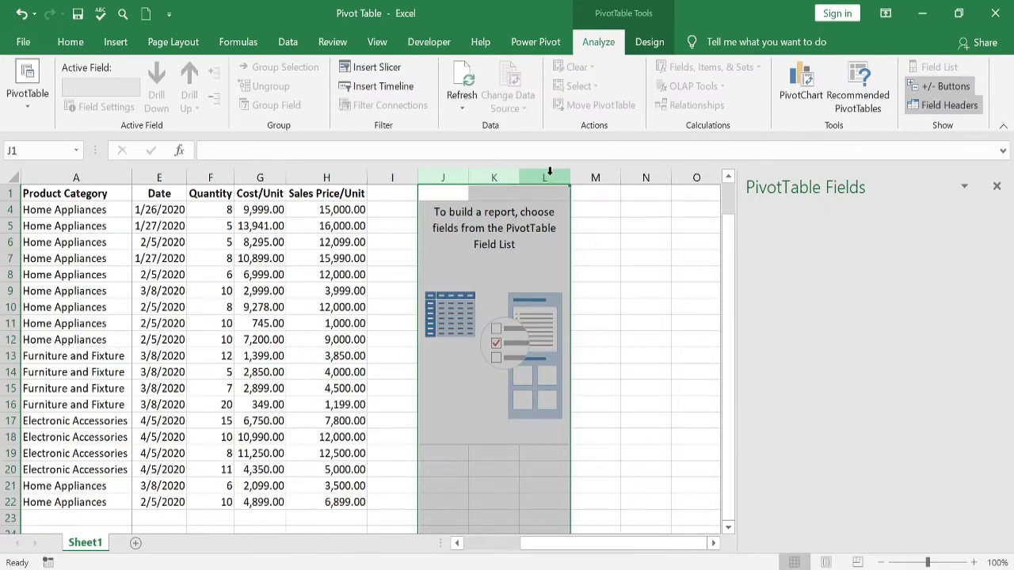
pyautogui.press('Delete')
# Step: Clear the Product Name header from cell D1
pyautogui.click(343, 190)
pyautogui.press('Left')
pyautogui.press('Left')
pyautogui.press('Left')
pyautogui.press('Left')
pyautogui.press('Left')
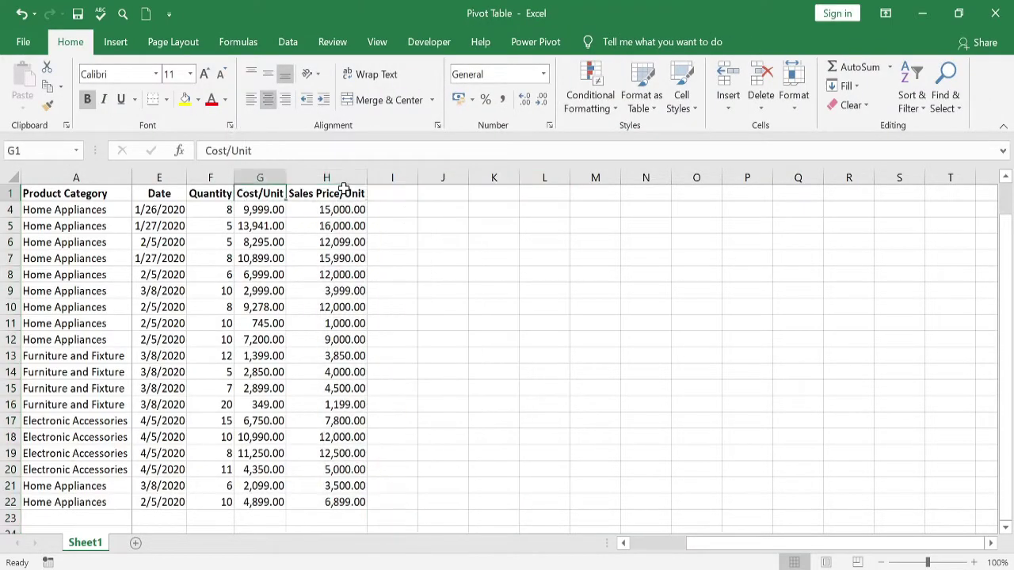
pyautogui.press('Right')
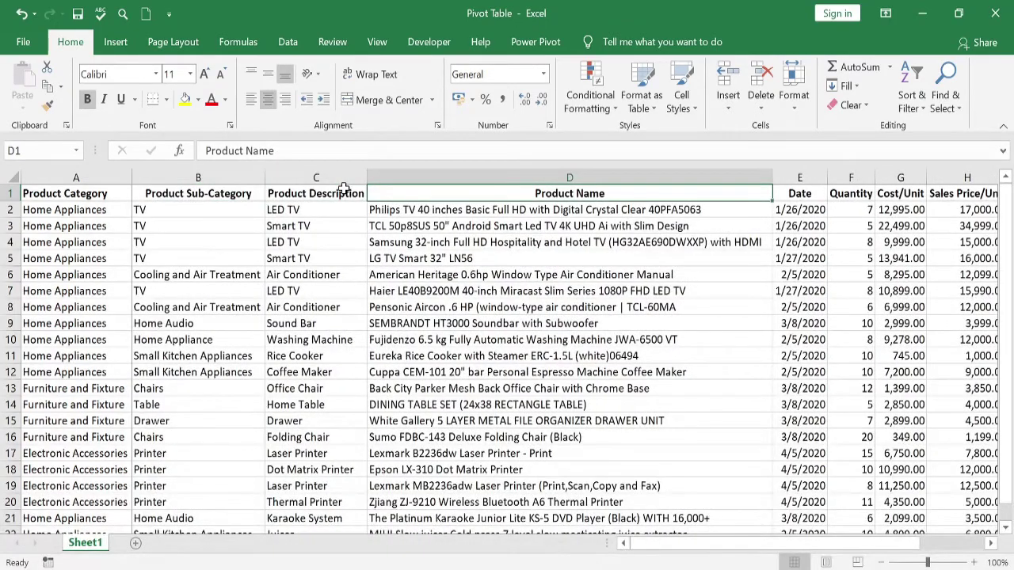
pyautogui.press('Delete')
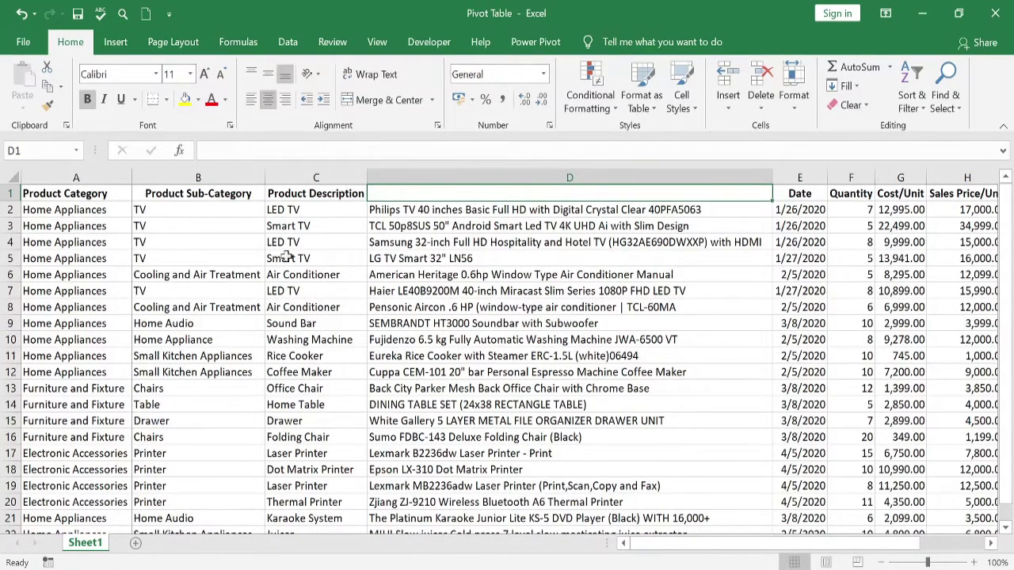
# Step: Try to create a PivotTable from Sheet1!$A$1:$H$22 with the D1 header blank, and restore the Product Name header
pyautogui.click(109, 49)
pyautogui.click(33, 84)
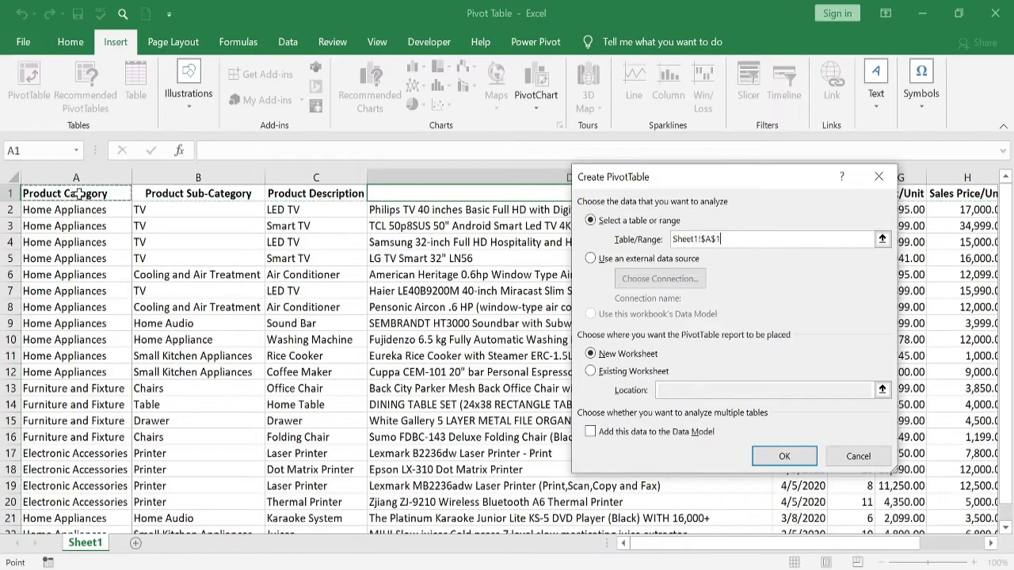
pyautogui.moveTo(75, 193); pyautogui.dragTo(878, 475)
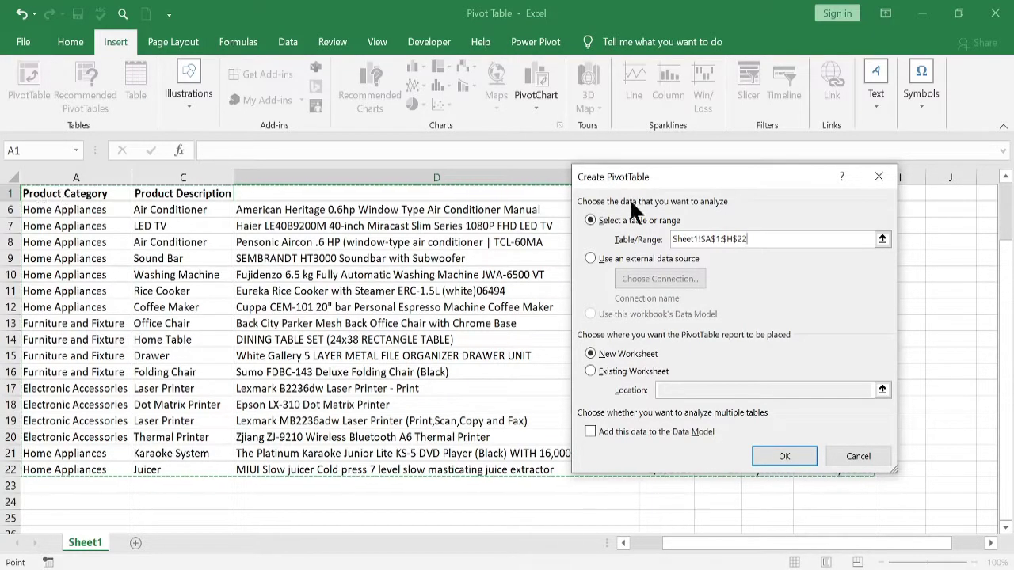
pyautogui.click(779, 458)
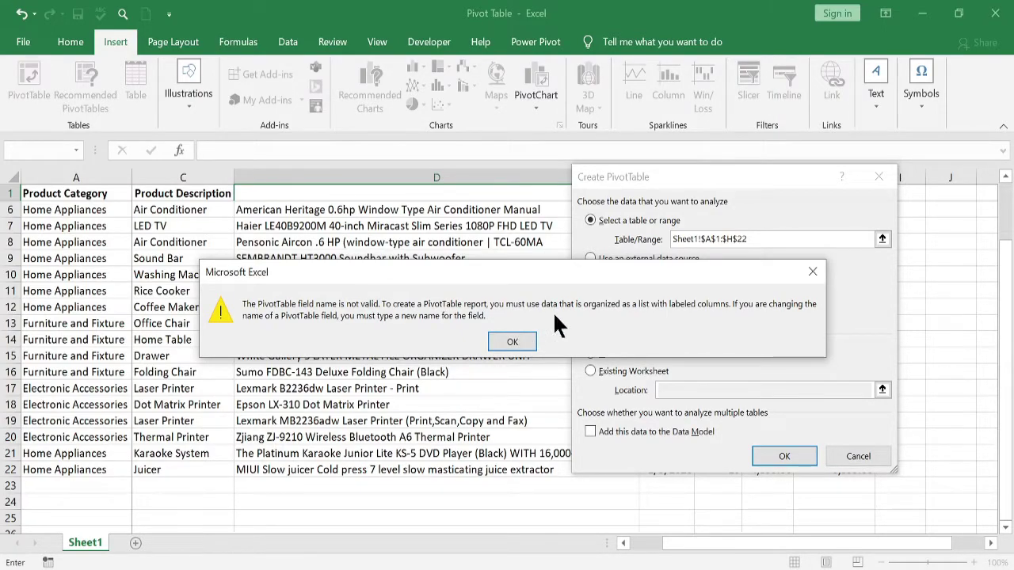
pyautogui.click(515, 340)
pyautogui.click(857, 456)
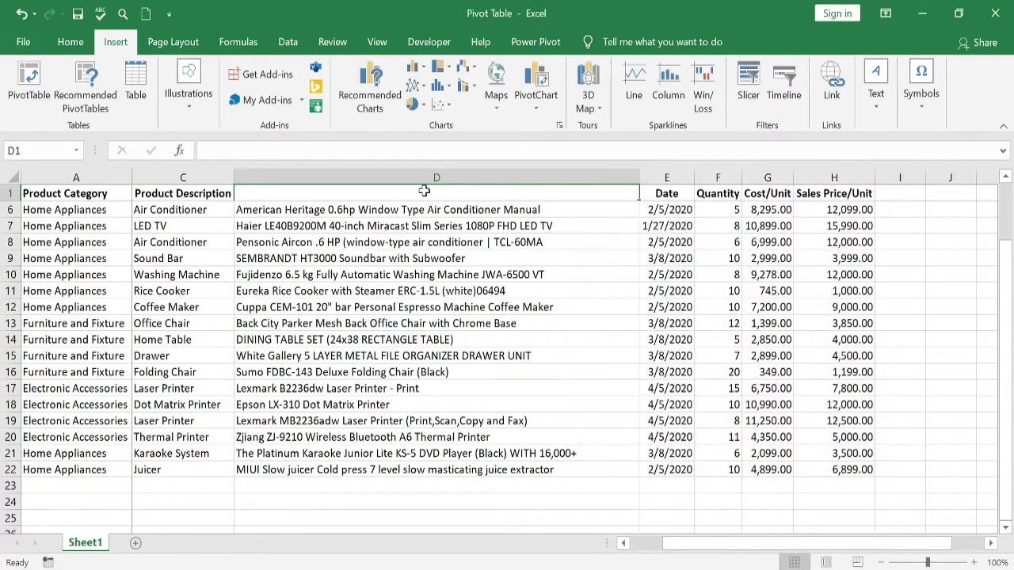
pyautogui.click(423, 190)
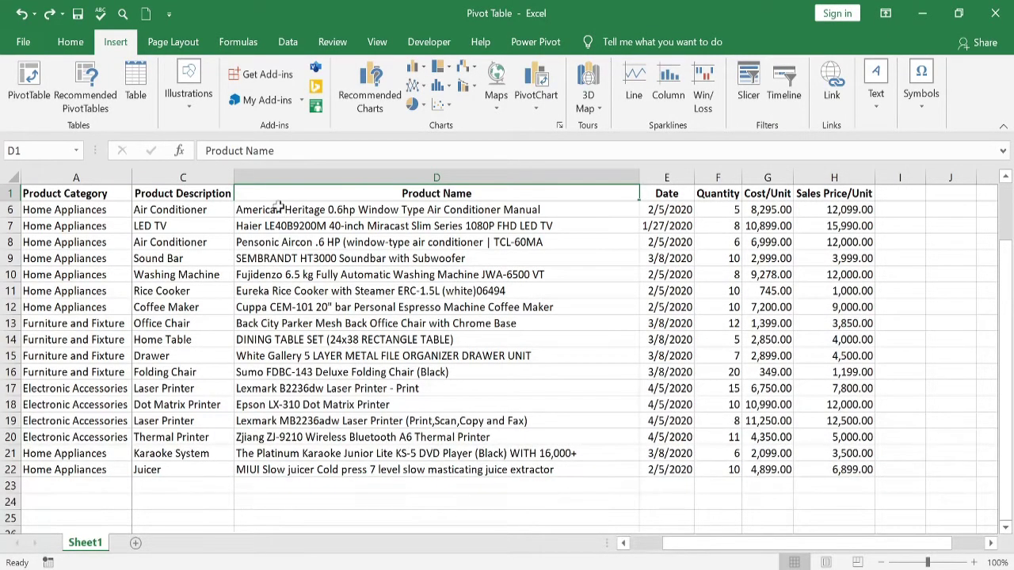
# Step: Create a PivotTable from the range Sheet1!$A$1:$H$22 on a new worksheet
pyautogui.click(24, 84)
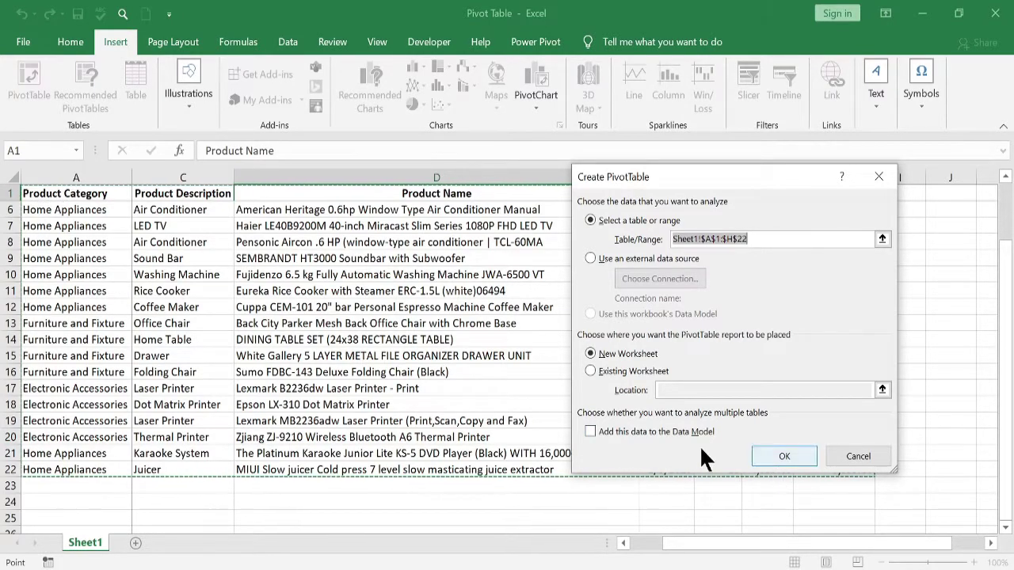
pyautogui.click(591, 353)
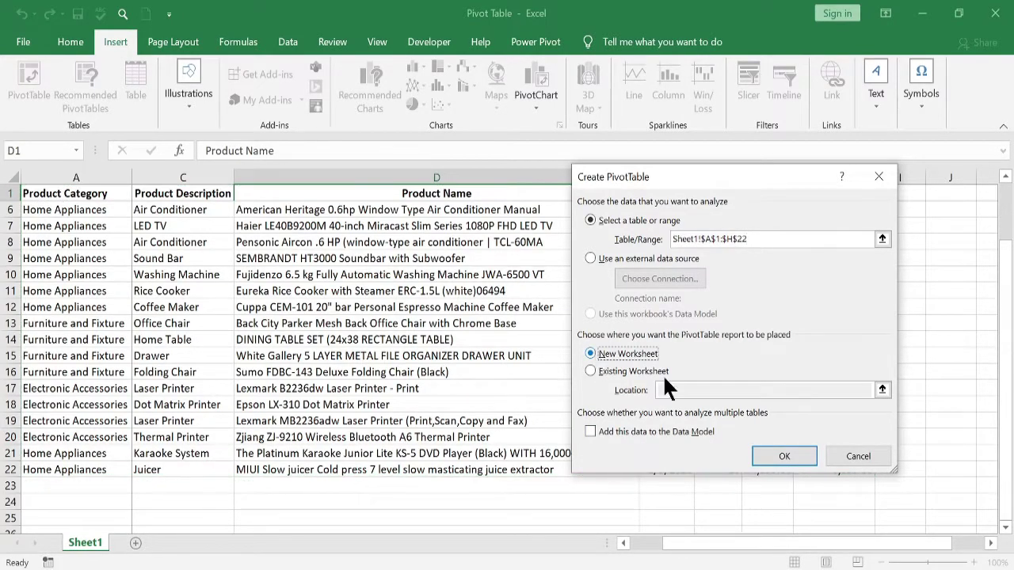
pyautogui.click(782, 463)
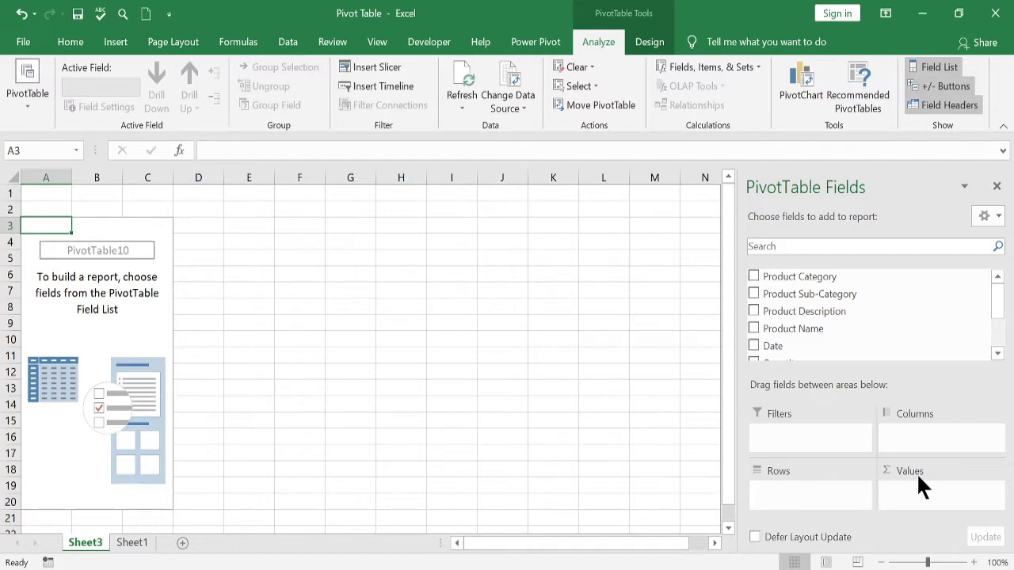
# Step: Add the Quantity, Cost/Unit and Sales Price/Unit fields to the PivotTable as summed values
pyautogui.moveTo(998, 317); pyautogui.dragTo(999, 354)
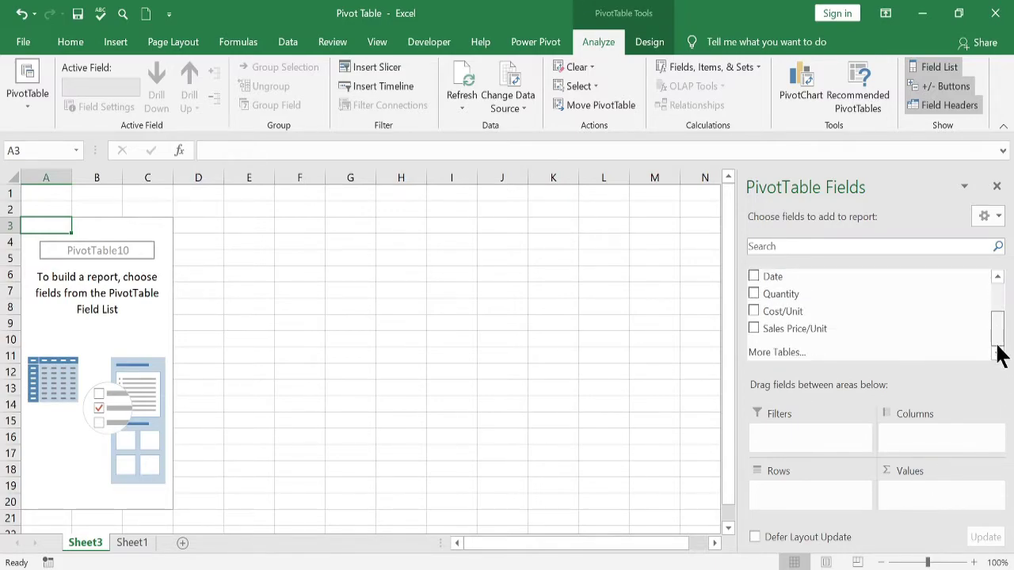
pyautogui.click(753, 295)
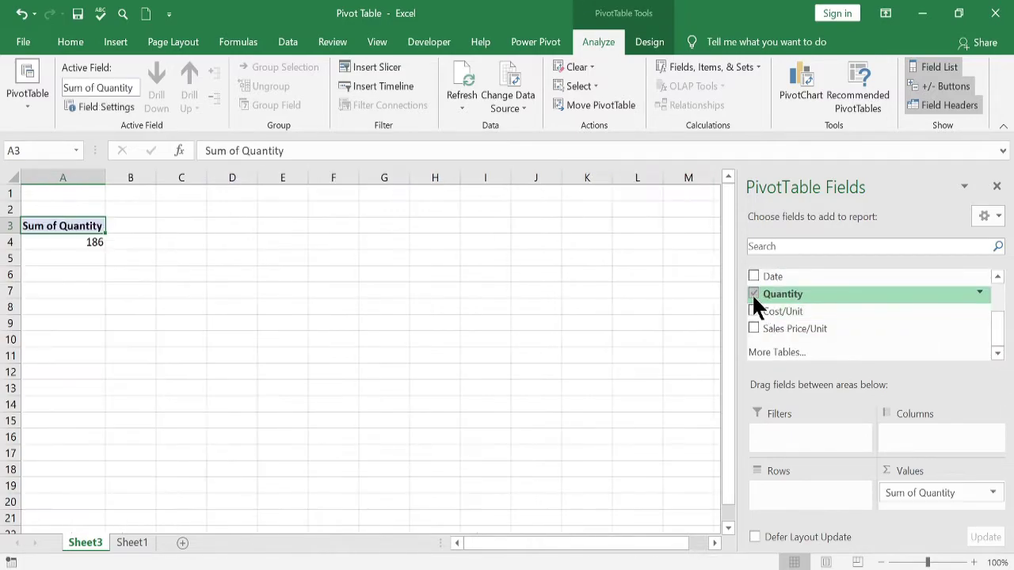
pyautogui.click(753, 311)
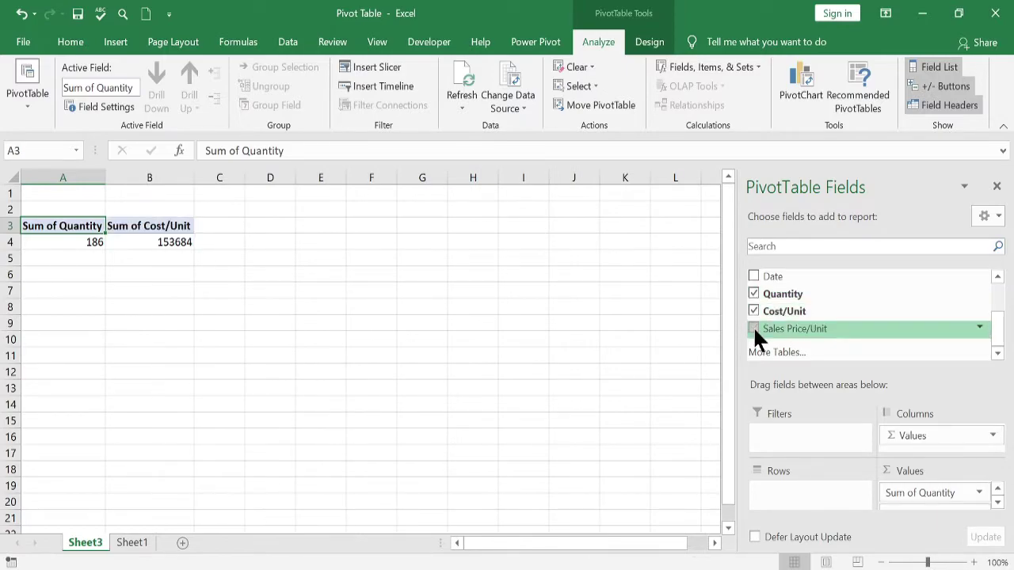
pyautogui.click(753, 328)
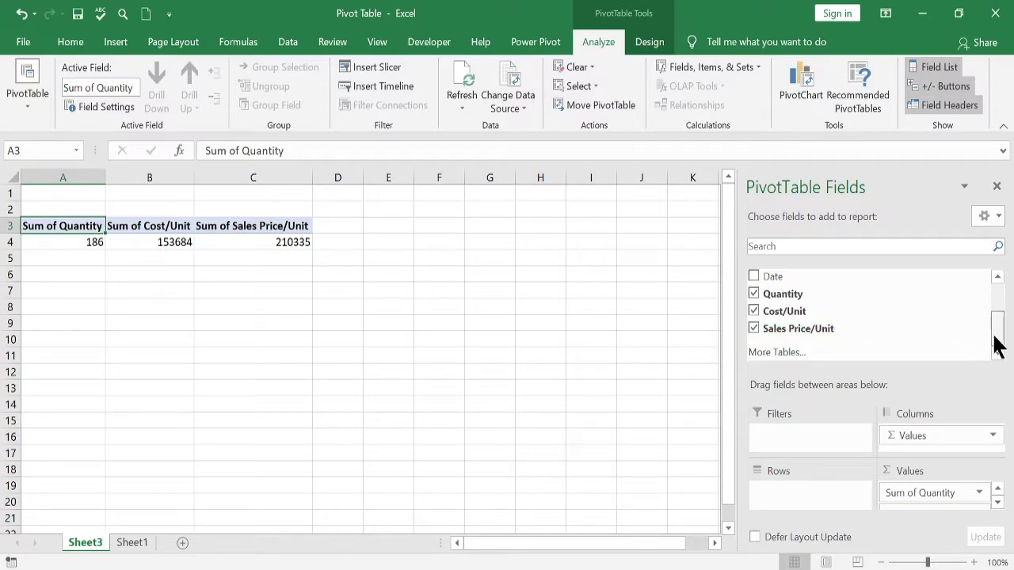
# Step: Add Product Category, Product Sub-Category and Product Description as nested row fields of the PivotTable
pyautogui.scroll(2, 996, 344)
pyautogui.click(751, 277)
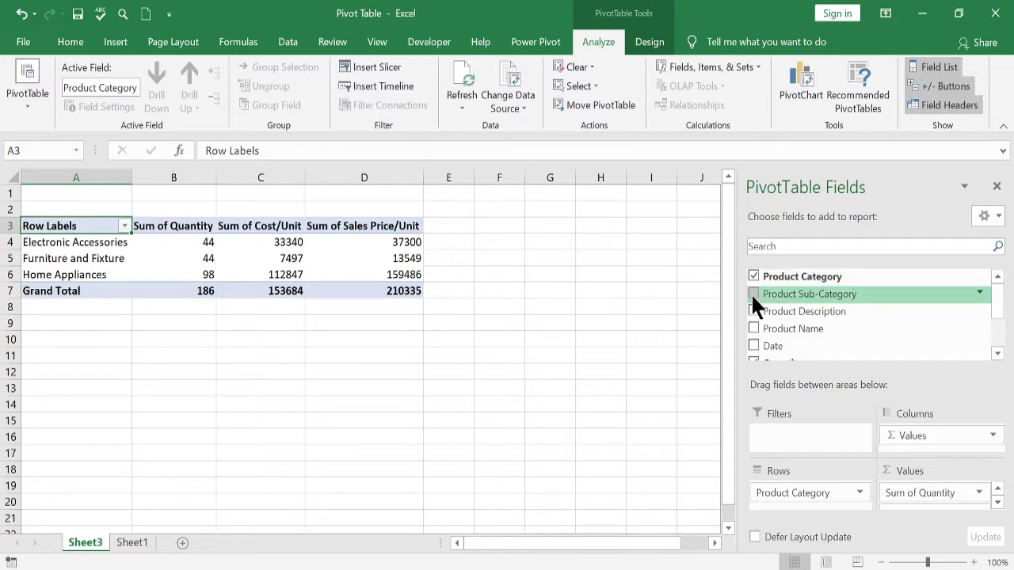
pyautogui.click(753, 294)
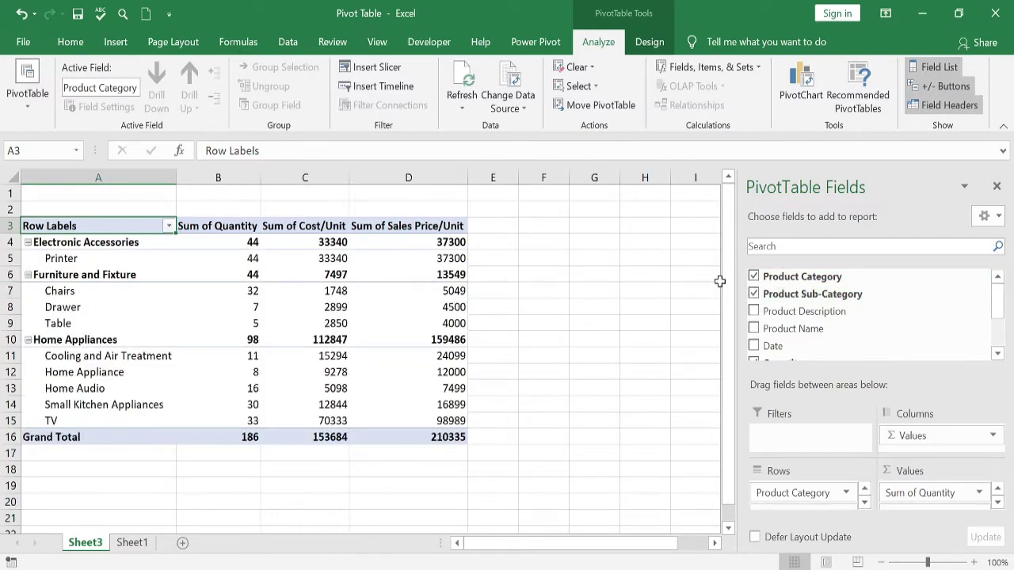
pyautogui.click(752, 312)
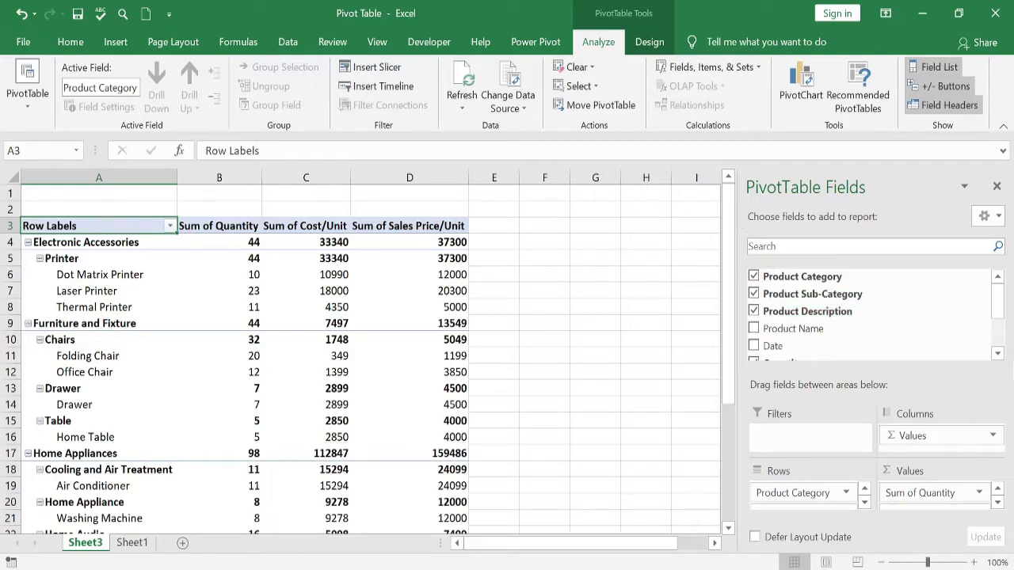
# Step: Examine which fields are placed in Rows and Values and how their sums fill the PivotTable report
pyautogui.moveTo(1000, 309); pyautogui.dragTo(996, 328)
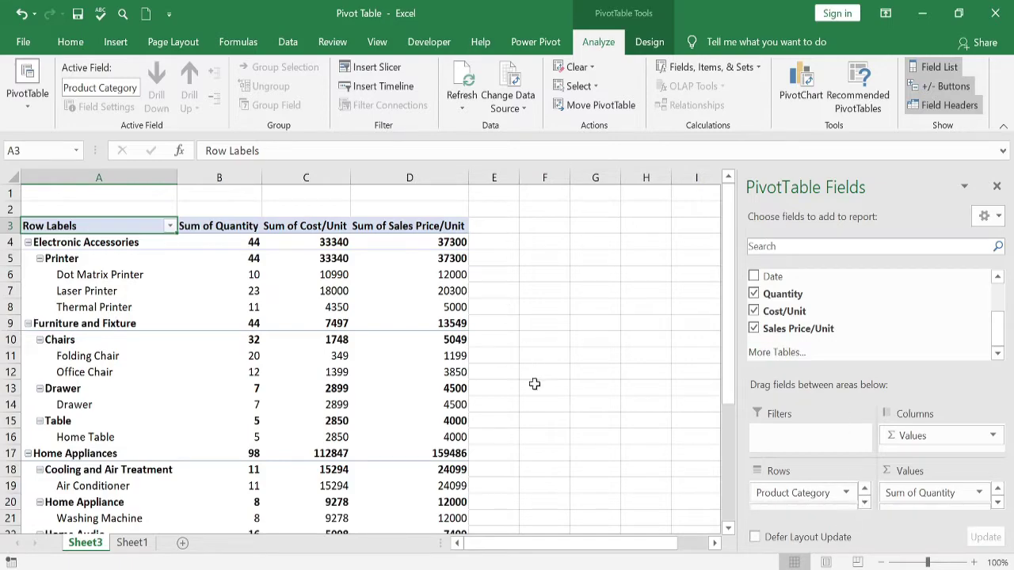
pyautogui.click(864, 502)
pyautogui.click(864, 502)
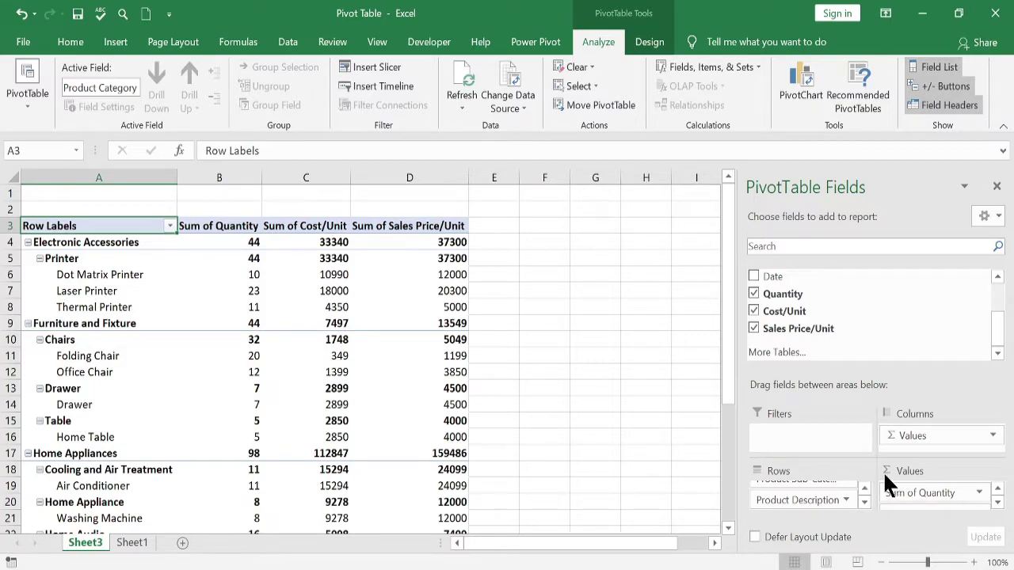
pyautogui.moveTo(227, 242); pyautogui.dragTo(430, 418)
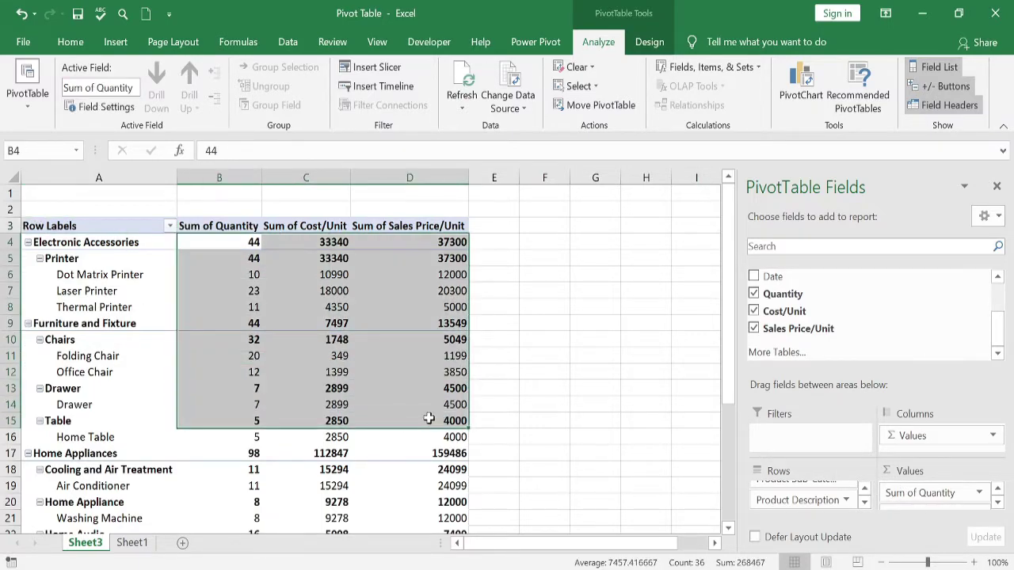
pyautogui.scroll(-5, 444, 388)
pyautogui.scroll(5, 446, 388)
pyautogui.click(865, 487)
pyautogui.click(865, 487)
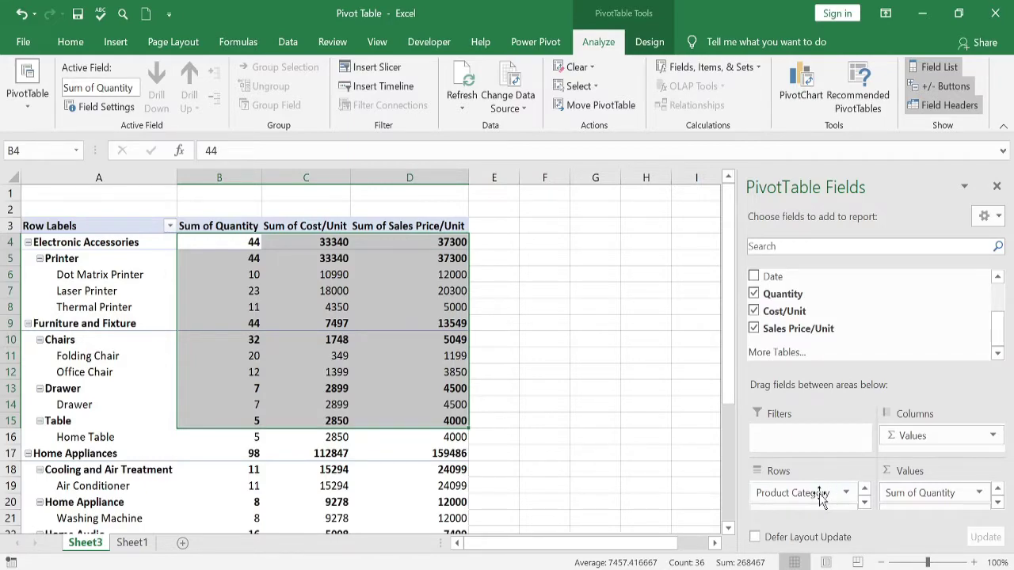
# Step: Move Product Category from the row fields to the report filter and filter the PivotTable to Electronic Accessories
pyautogui.moveTo(820, 491); pyautogui.dragTo(815, 435)
pyautogui.click(220, 261)
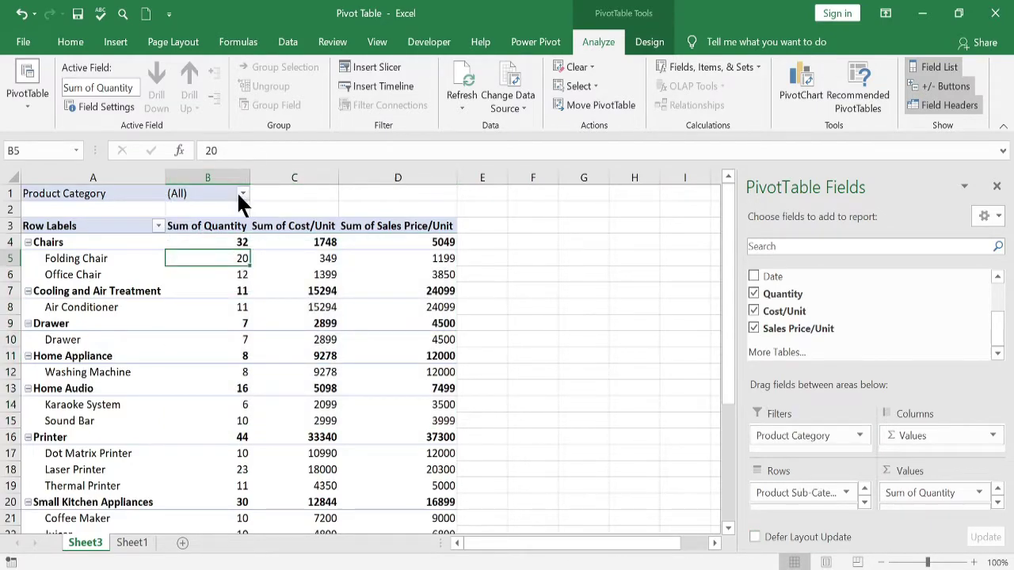
pyautogui.click(242, 193)
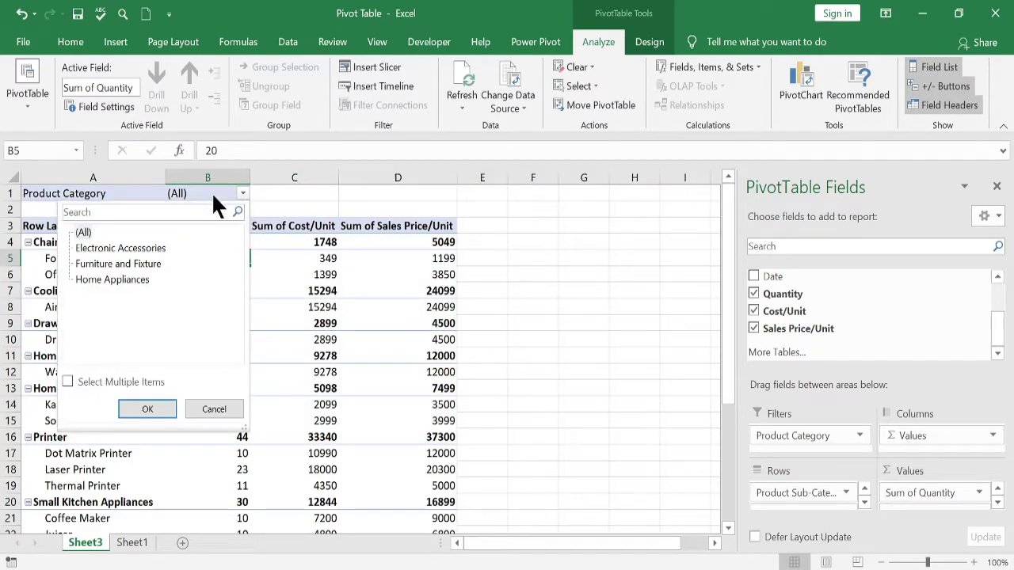
pyautogui.click(134, 248)
pyautogui.click(147, 409)
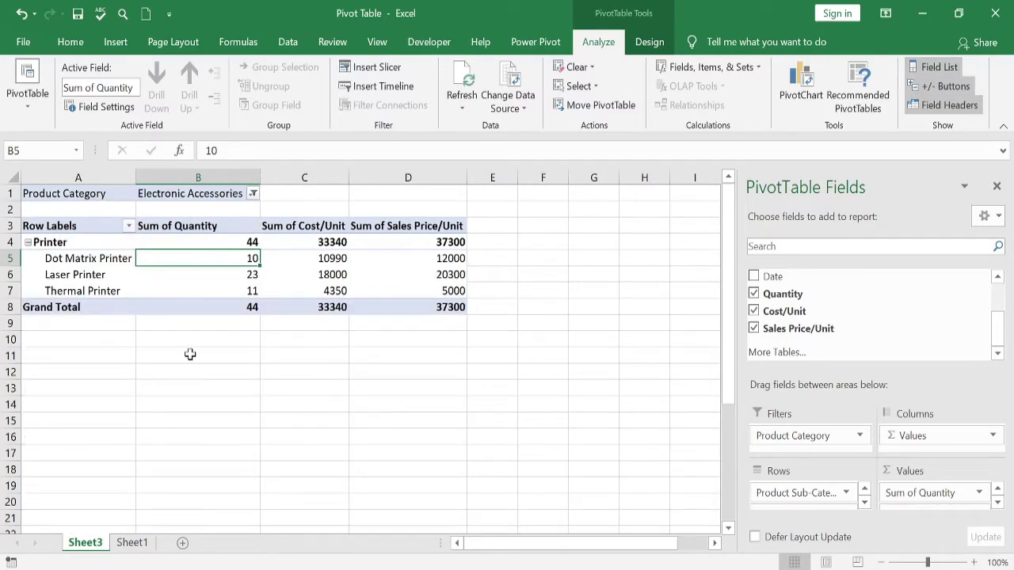
# Step: Switch the Product Category report filter to Furniture and Fixture, followed by Home Appliances
pyautogui.click(252, 194)
pyautogui.click(129, 264)
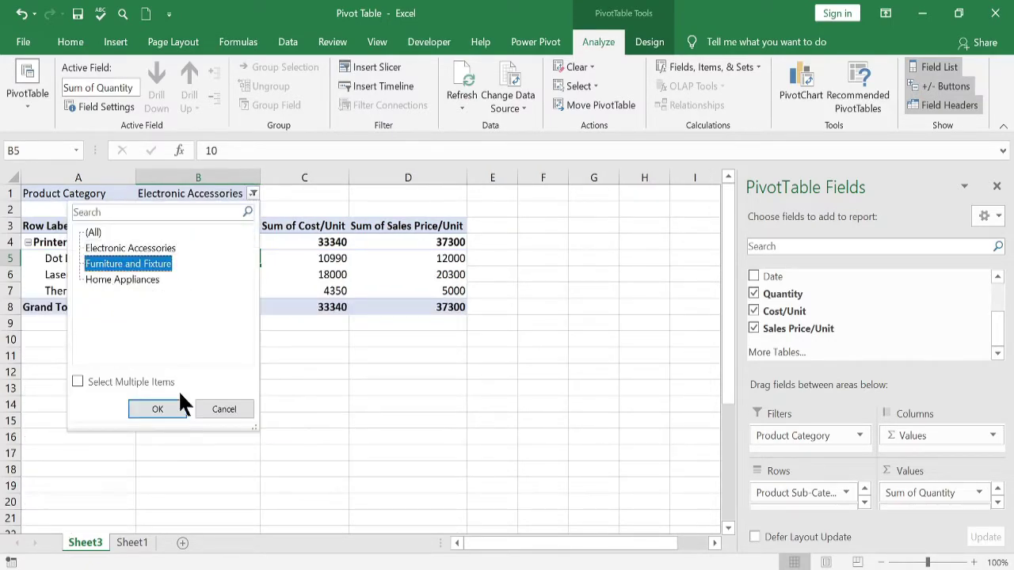
pyautogui.click(158, 410)
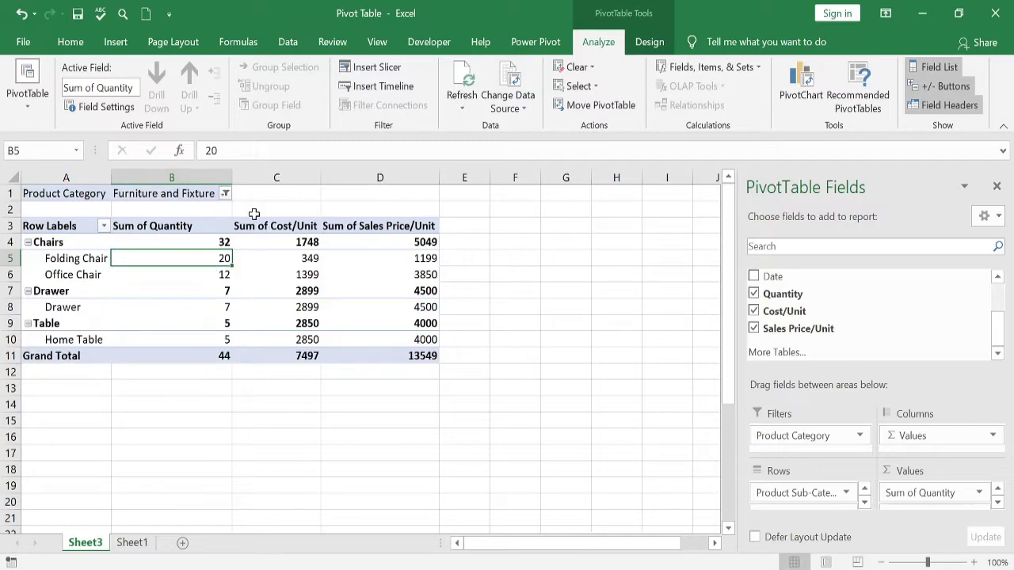
pyautogui.click(225, 195)
pyautogui.click(109, 281)
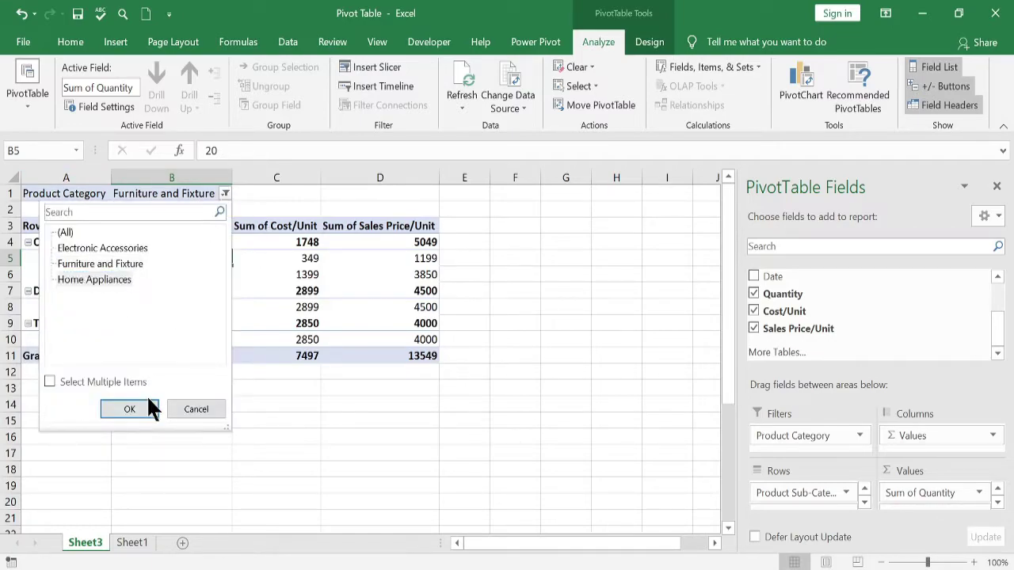
pyautogui.click(148, 408)
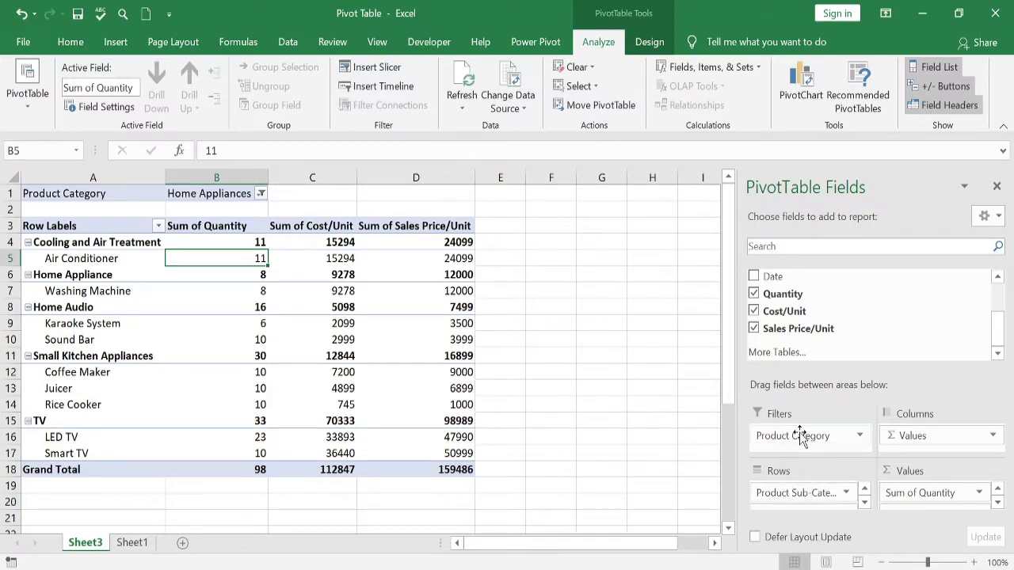
# Step: Move the Product Sub-Category field from the PivotTable's rows to its columns
pyautogui.click(788, 491)
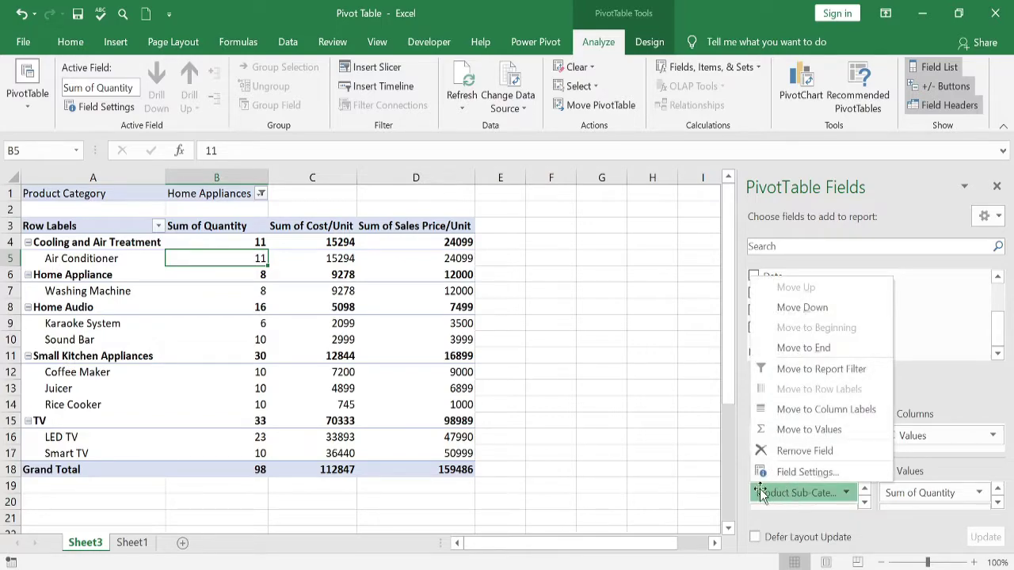
pyautogui.moveTo(784, 491); pyautogui.dragTo(925, 438)
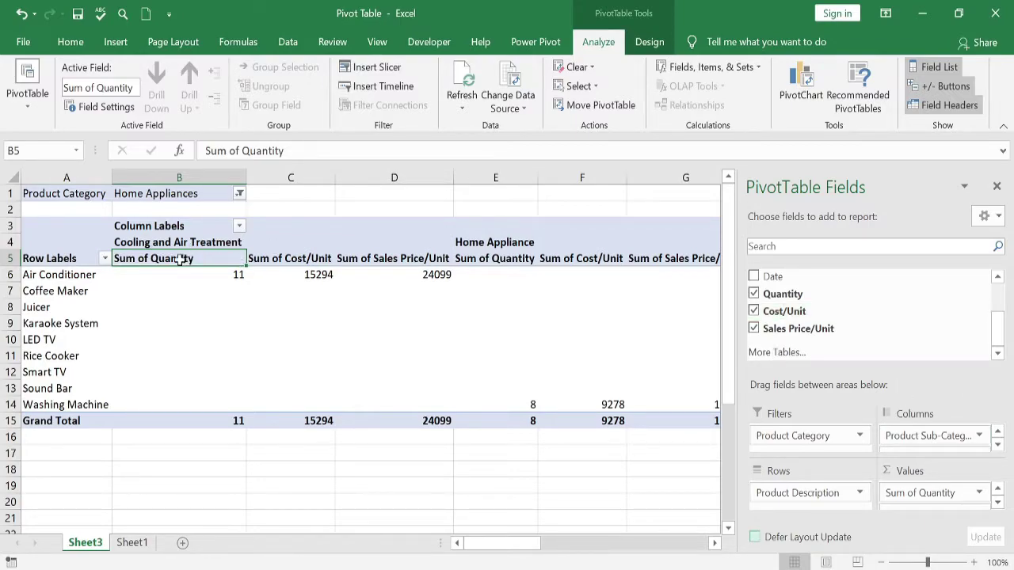
# Step: Examine how each sub-category column group splits into quantity, cost and sales price sums, including the total columns at the end of the report
pyautogui.moveTo(228, 262); pyautogui.dragTo(403, 417)
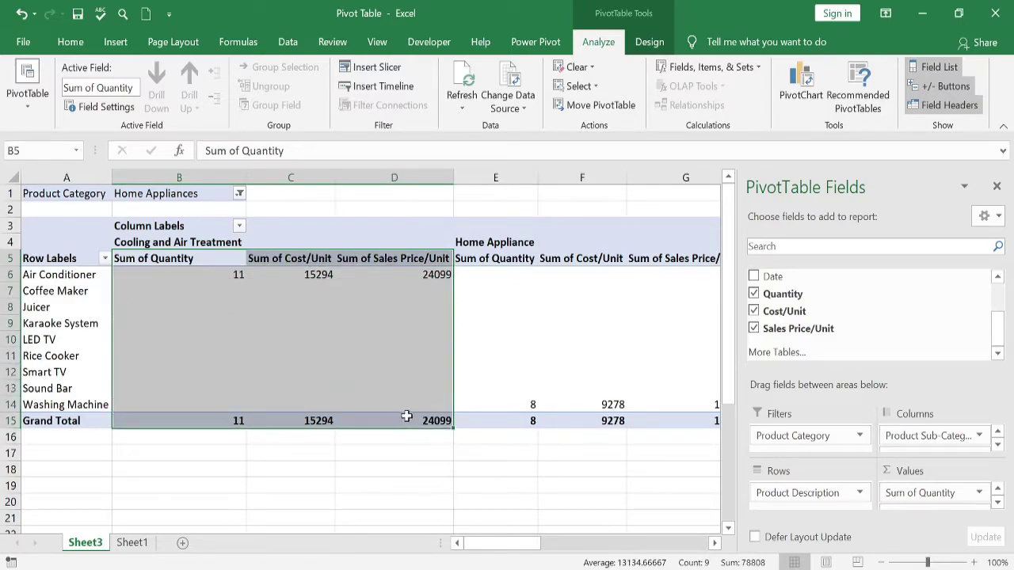
pyautogui.click(997, 502)
pyautogui.click(998, 503)
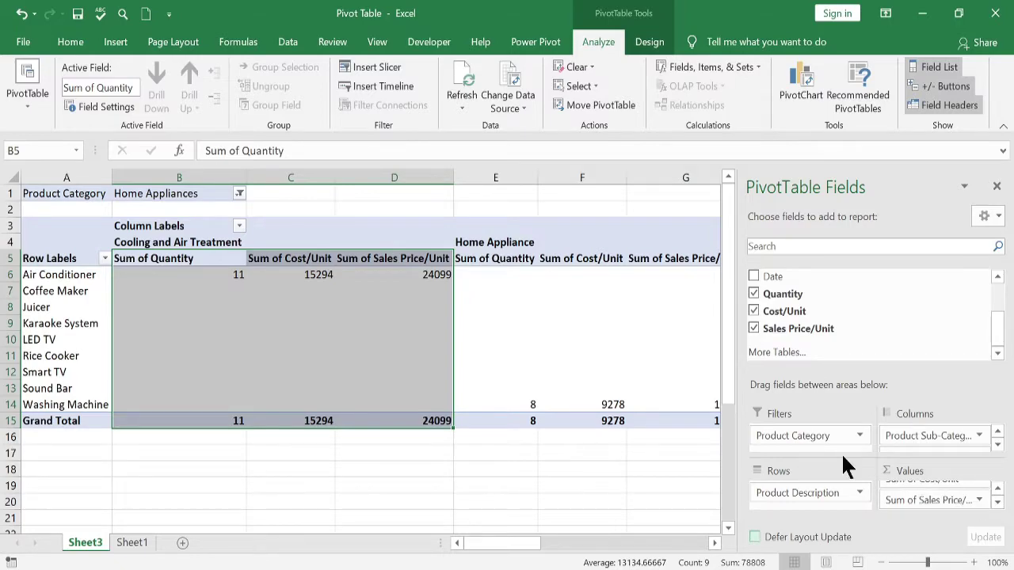
pyautogui.moveTo(510, 272)
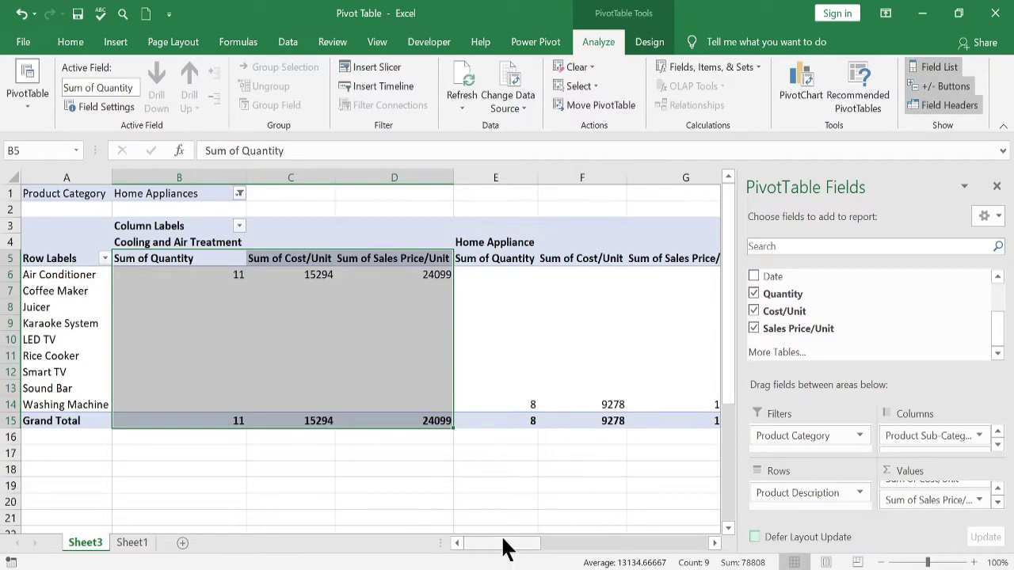
pyautogui.moveTo(521, 549); pyautogui.dragTo(449, 519)
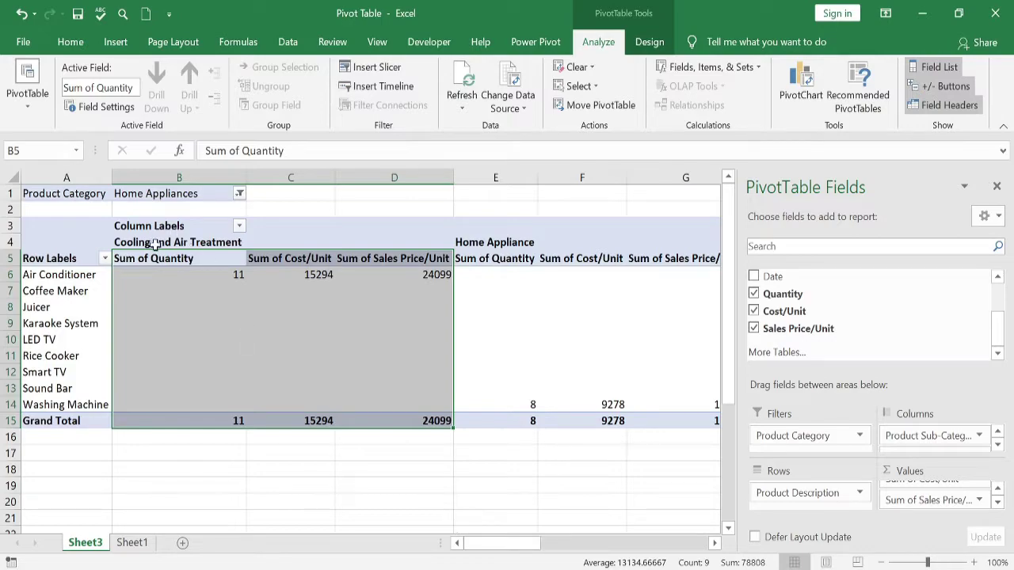
pyautogui.click(156, 245)
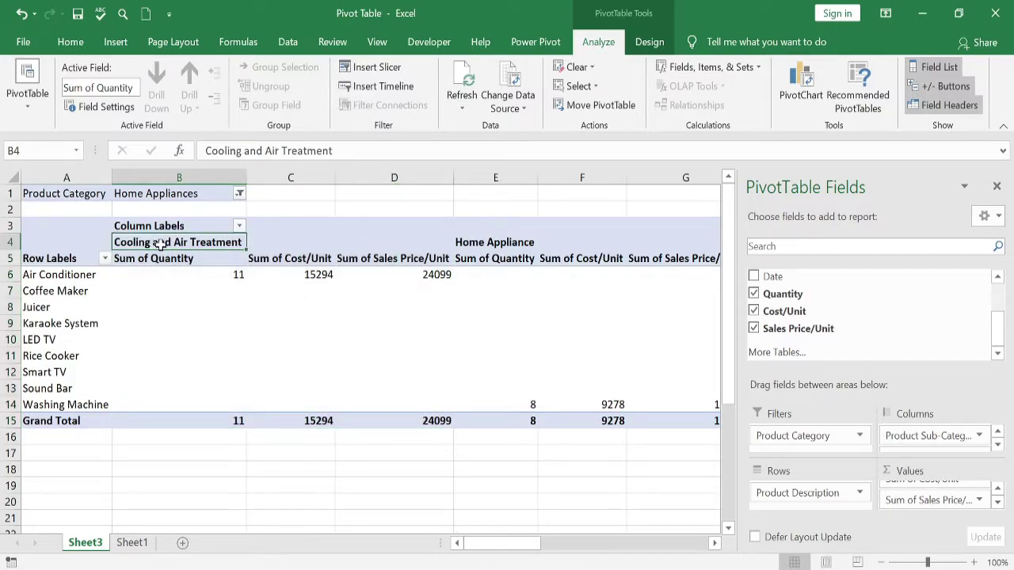
pyautogui.moveTo(173, 246); pyautogui.dragTo(395, 246)
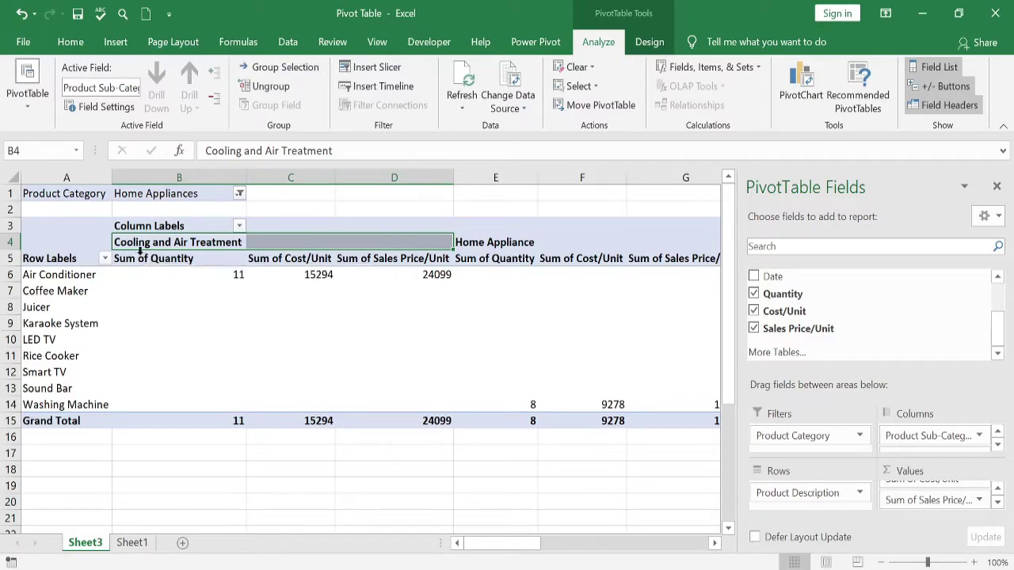
pyautogui.moveTo(138, 255); pyautogui.dragTo(415, 263)
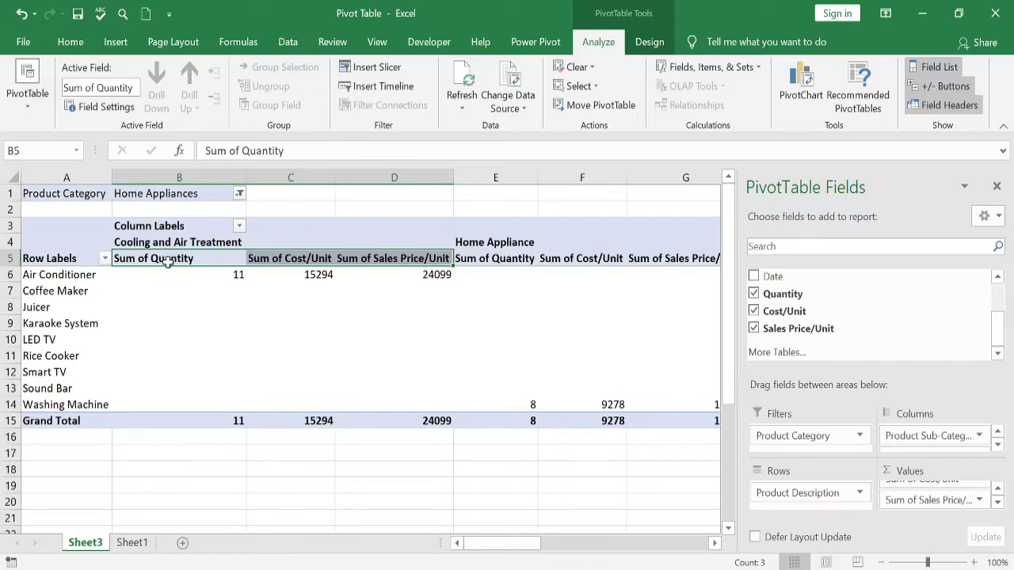
pyautogui.click(314, 260)
pyautogui.click(384, 262)
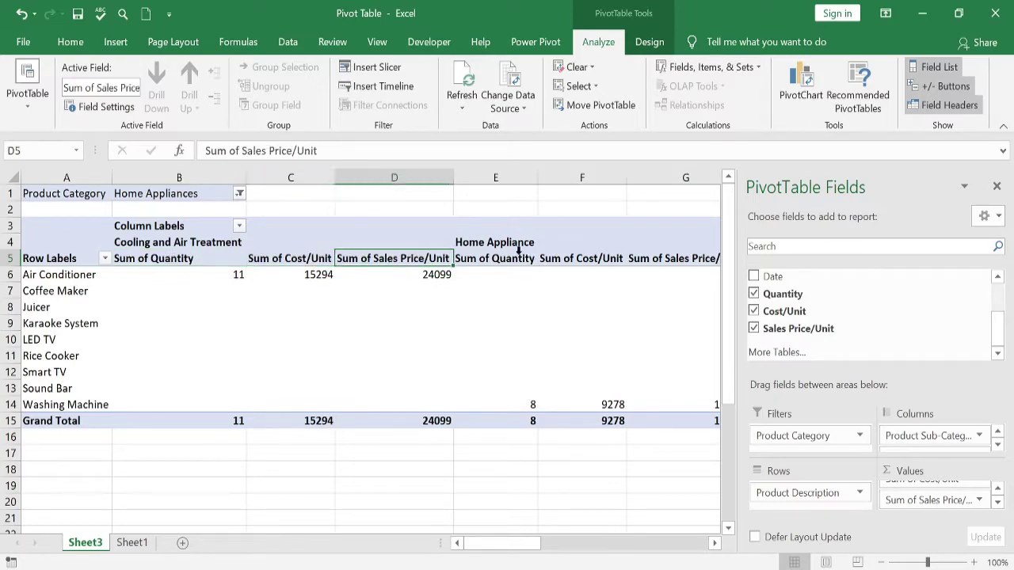
pyautogui.moveTo(495, 242); pyautogui.dragTo(661, 248)
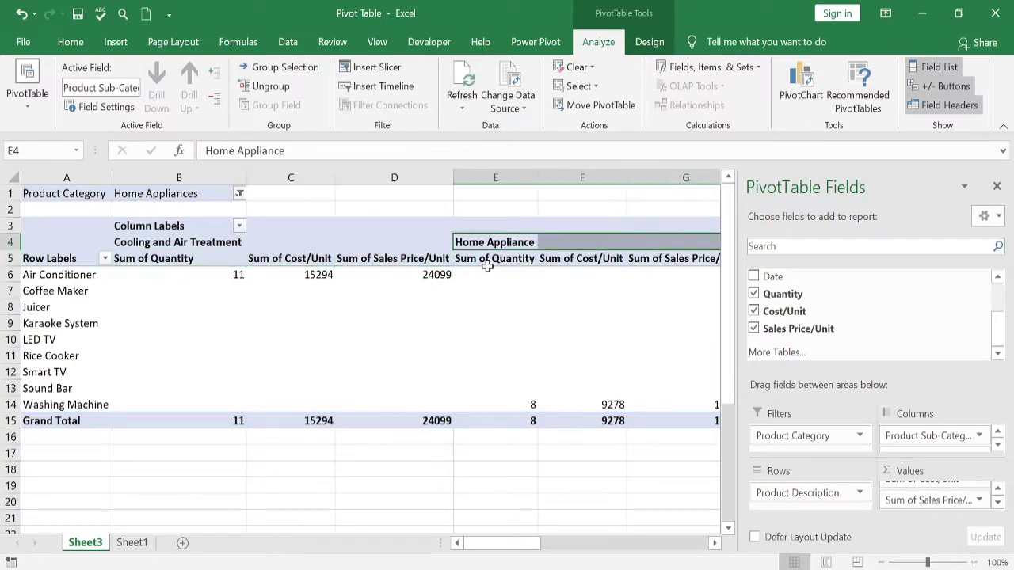
pyautogui.moveTo(486, 260); pyautogui.dragTo(670, 262)
pyautogui.moveTo(532, 546); pyautogui.dragTo(702, 561)
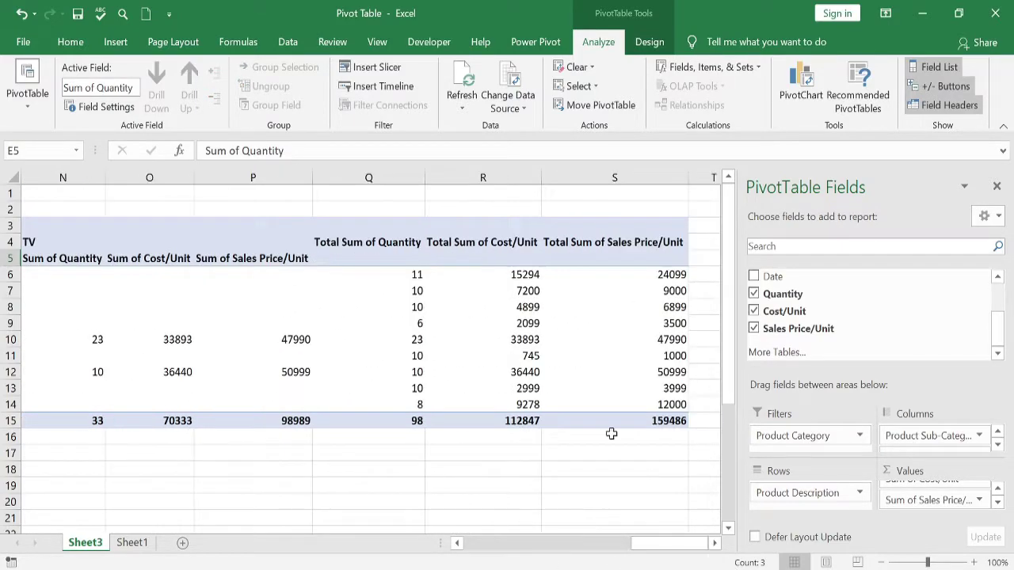
pyautogui.moveTo(367, 242); pyautogui.dragTo(577, 240)
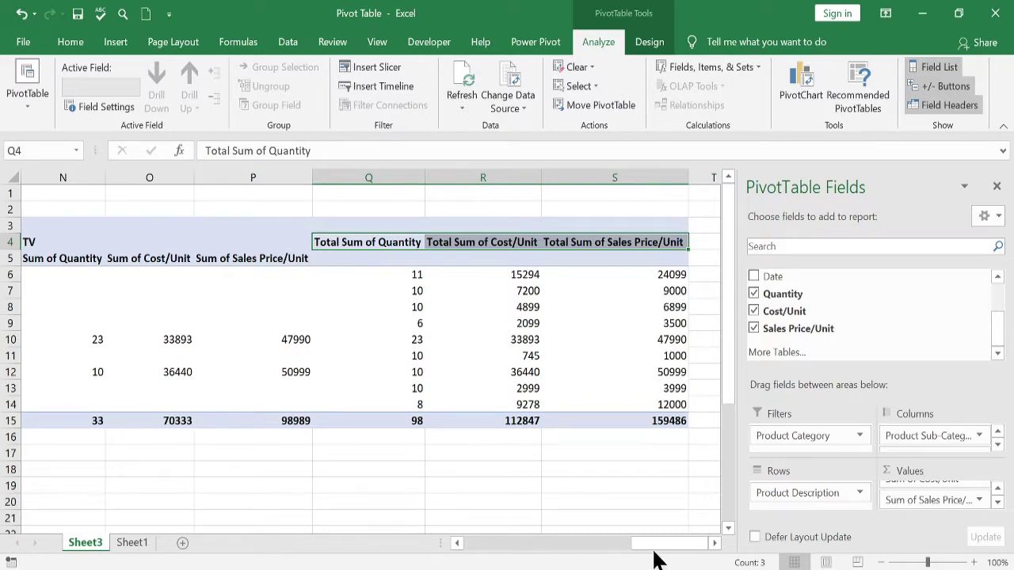
# Step: Reset the Product Category report filter to (All) so the report covers every category
pyautogui.moveTo(659, 544); pyautogui.dragTo(471, 544)
pyautogui.click(239, 194)
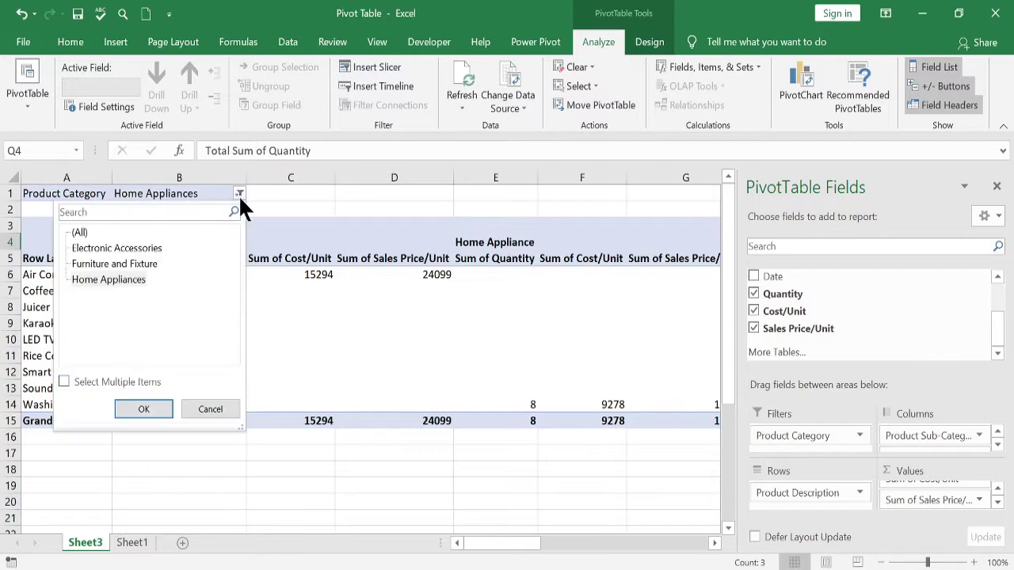
pyautogui.click(78, 233)
pyautogui.click(143, 408)
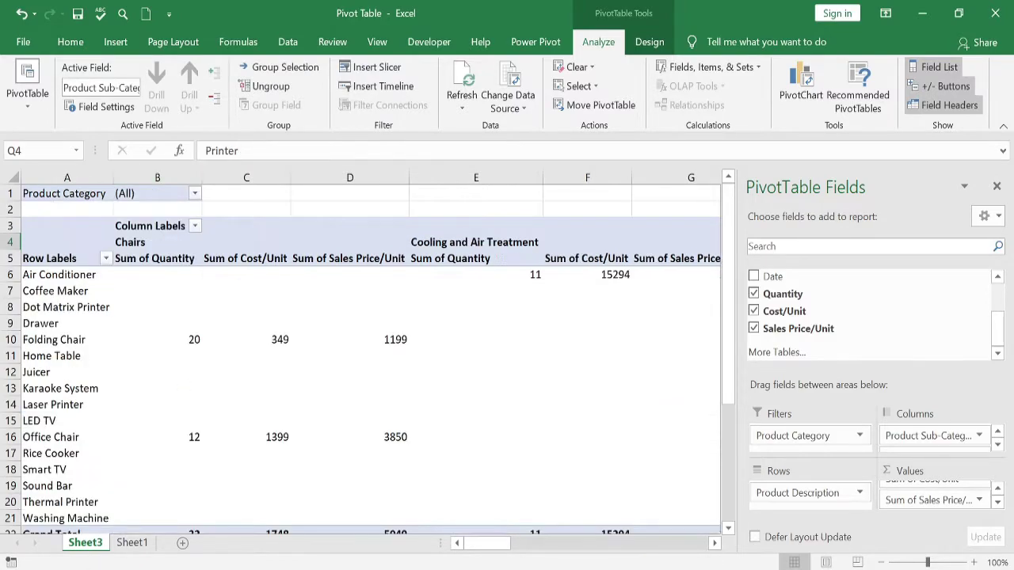
pyautogui.moveTo(493, 544); pyautogui.dragTo(697, 556)
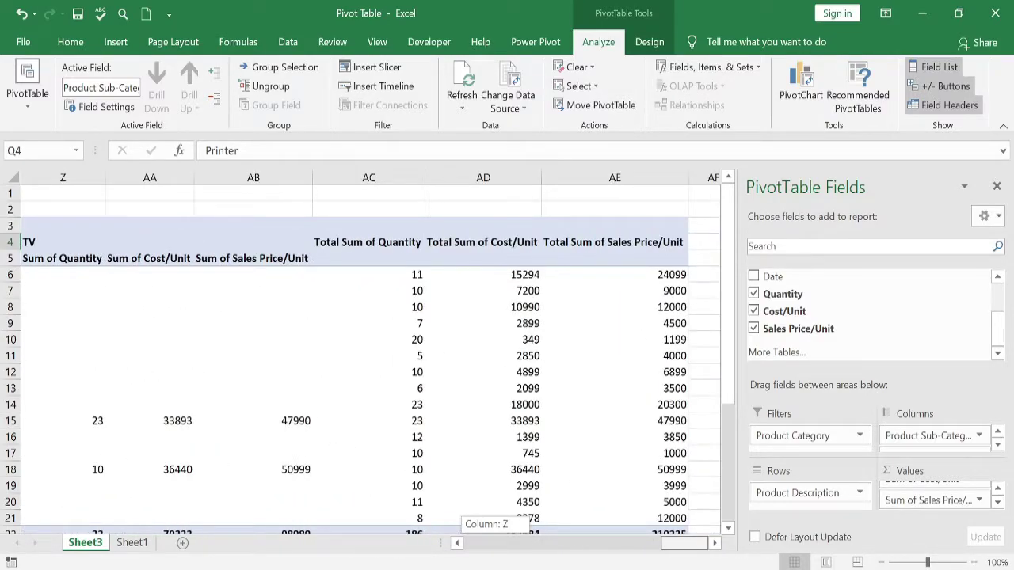
pyautogui.moveTo(690, 543); pyautogui.dragTo(686, 544)
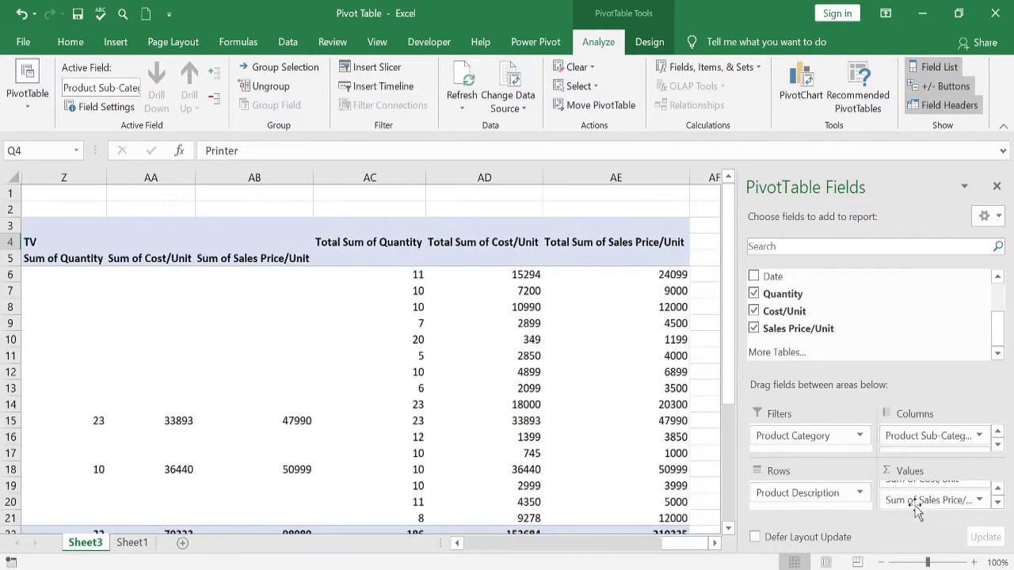
# Step: Remove Sum of Quantity and Sum of Cost/Unit from the PivotTable's values, keeping only Sum of Sales Price/Unit
pyautogui.scroll(2, 999, 500)
pyautogui.click(979, 486)
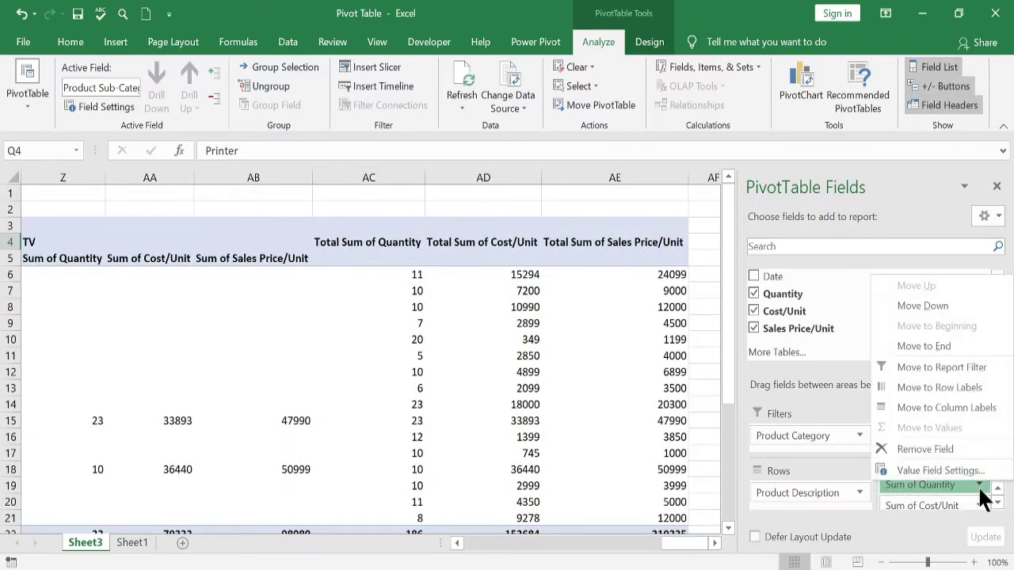
pyautogui.click(919, 450)
pyautogui.click(969, 487)
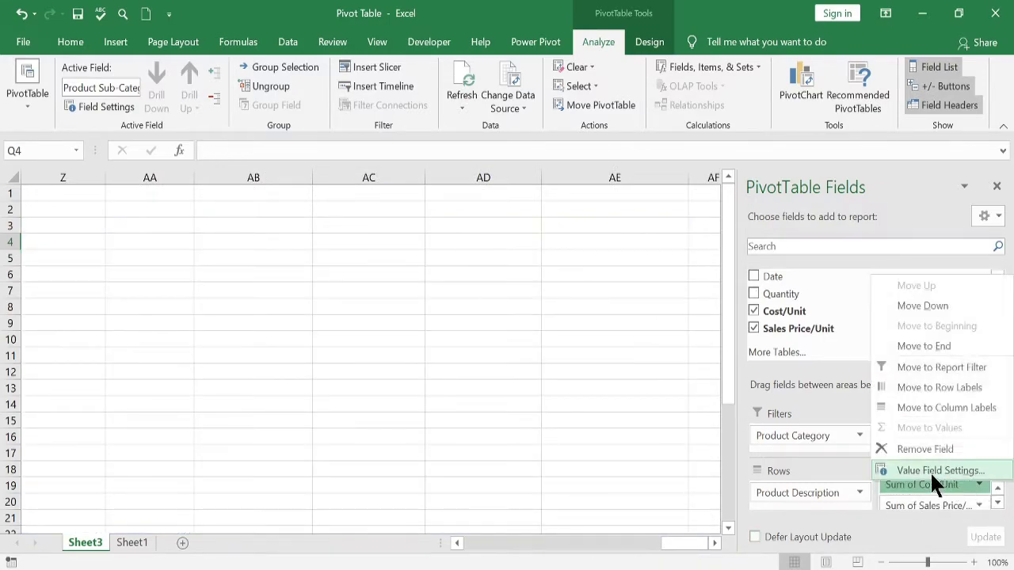
pyautogui.click(920, 450)
pyautogui.moveTo(689, 544); pyautogui.dragTo(484, 472)
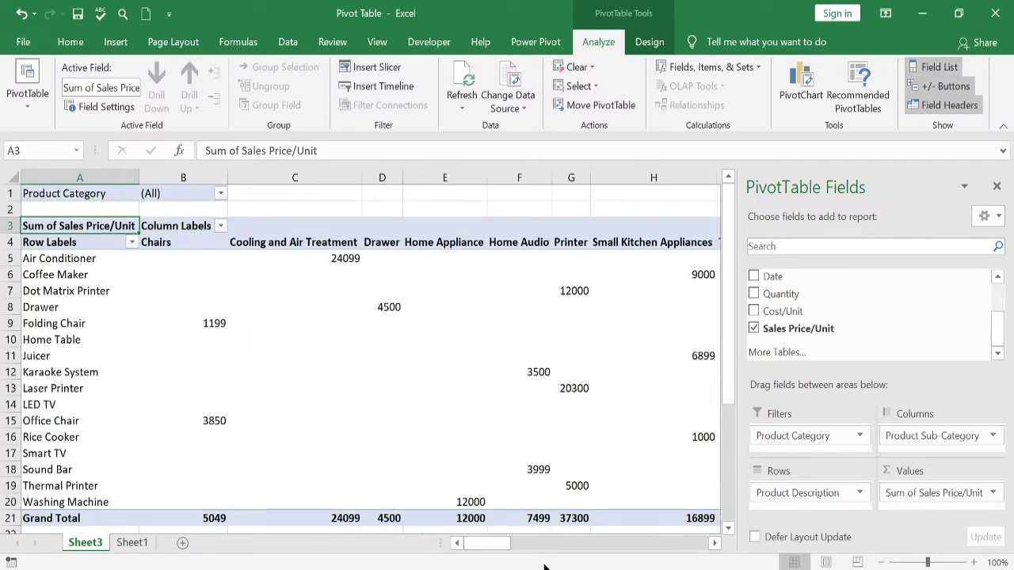
pyautogui.moveTo(484, 545); pyautogui.dragTo(338, 525)
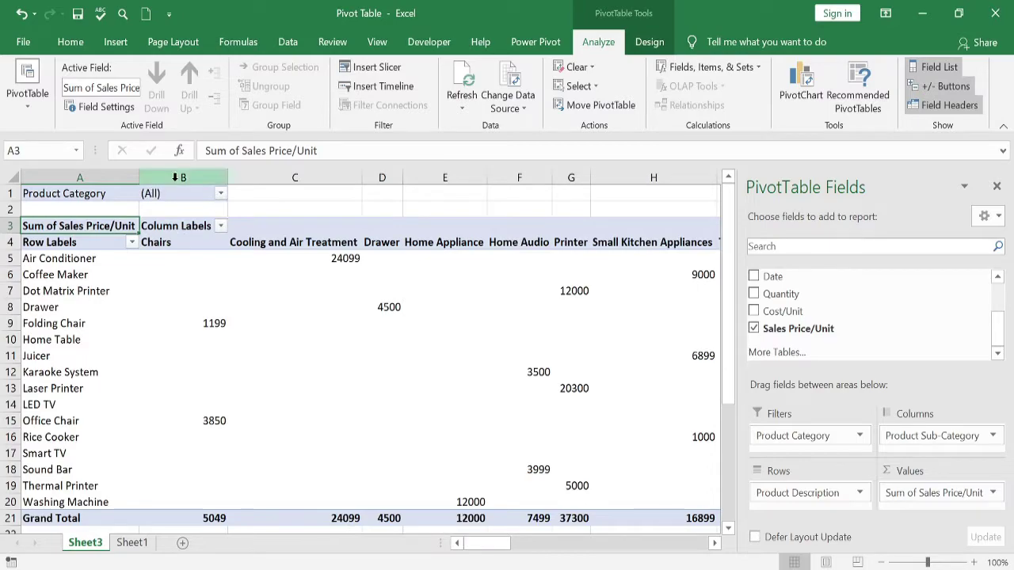
# Step: Narrow column B, which holds the Chairs sub-category, to make the PivotTable report more compact
pyautogui.moveTo(183, 177); pyautogui.dragTo(151, 170)
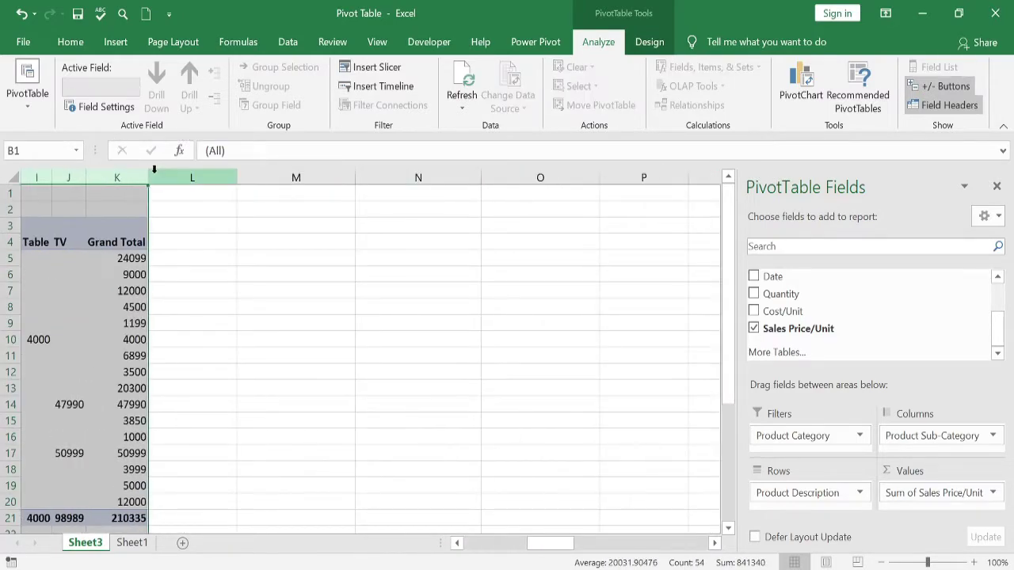
pyautogui.moveTo(550, 543); pyautogui.dragTo(489, 544)
pyautogui.click(351, 175)
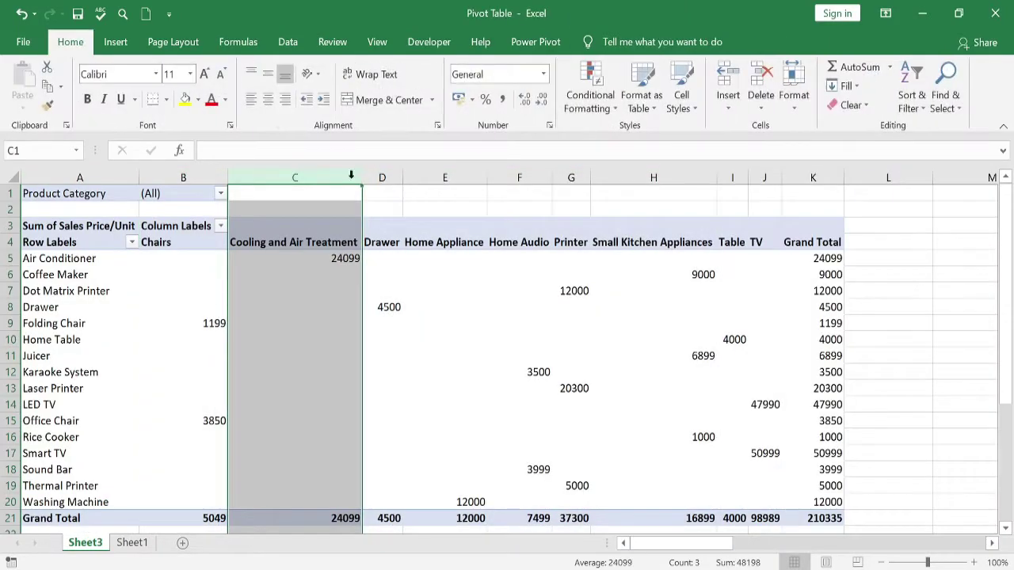
pyautogui.moveTo(168, 177); pyautogui.dragTo(591, 175)
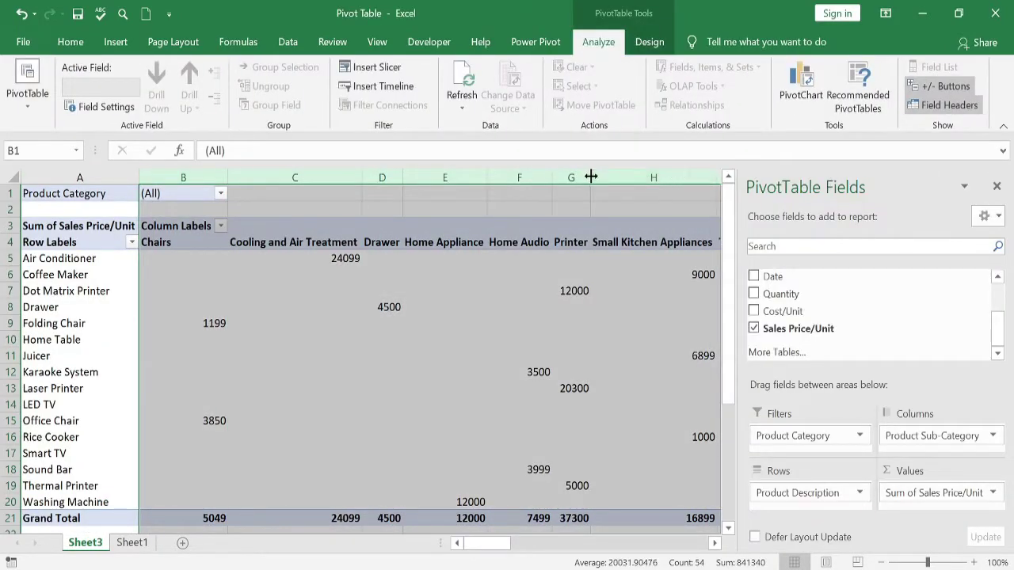
pyautogui.click(549, 173)
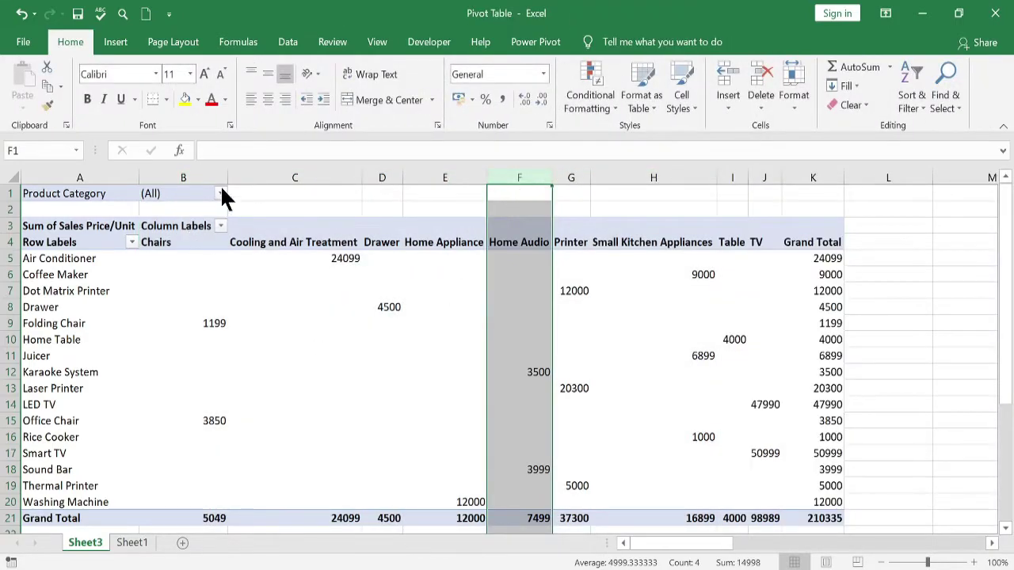
pyautogui.moveTo(227, 176); pyautogui.dragTo(180, 175)
# Step: Examine the sales price values of all sub-categories together with the Grand Total row and column
pyautogui.click(743, 225)
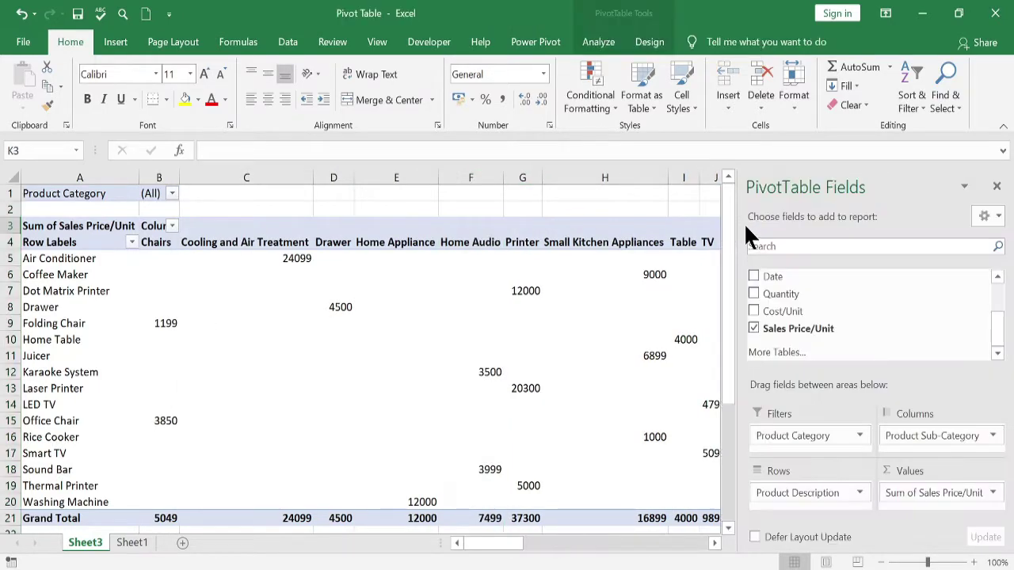
pyautogui.click(715, 177)
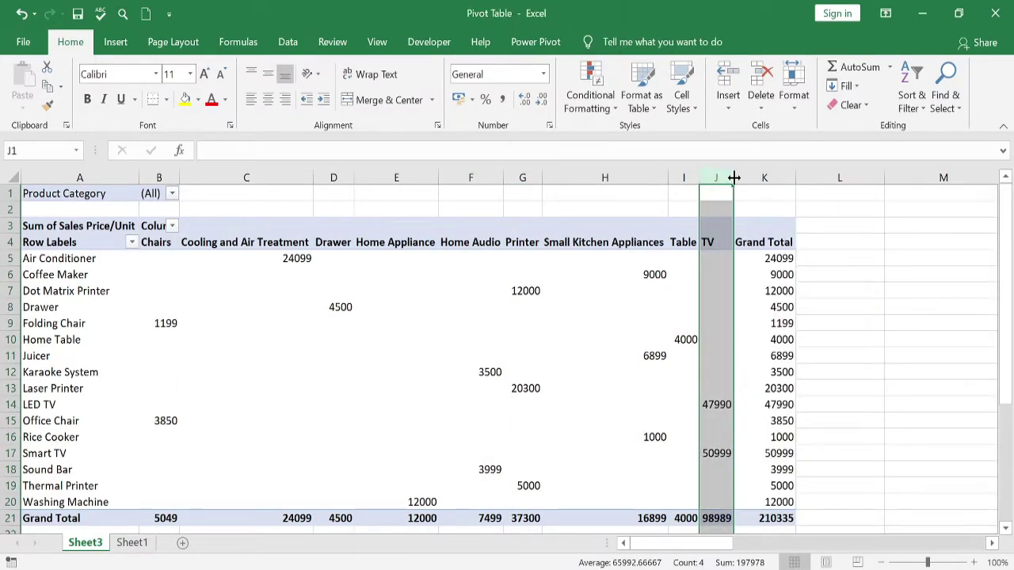
pyautogui.click(733, 178)
pyautogui.moveTo(157, 515); pyautogui.dragTo(749, 258)
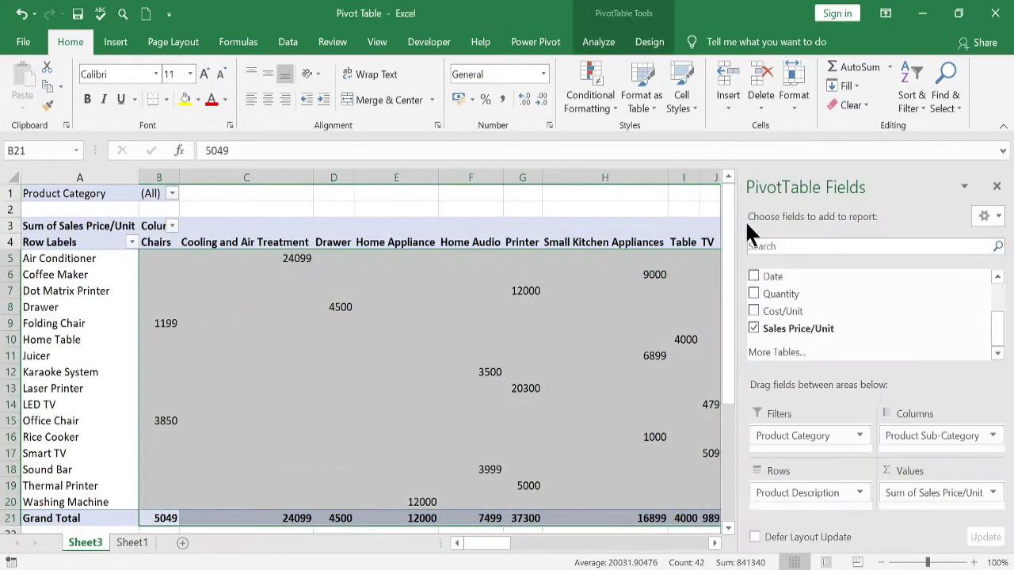
# Step: Apply the Accounting number format to the PivotTable values and autofit column B, which holds the Chairs sub-category
pyautogui.click(544, 74)
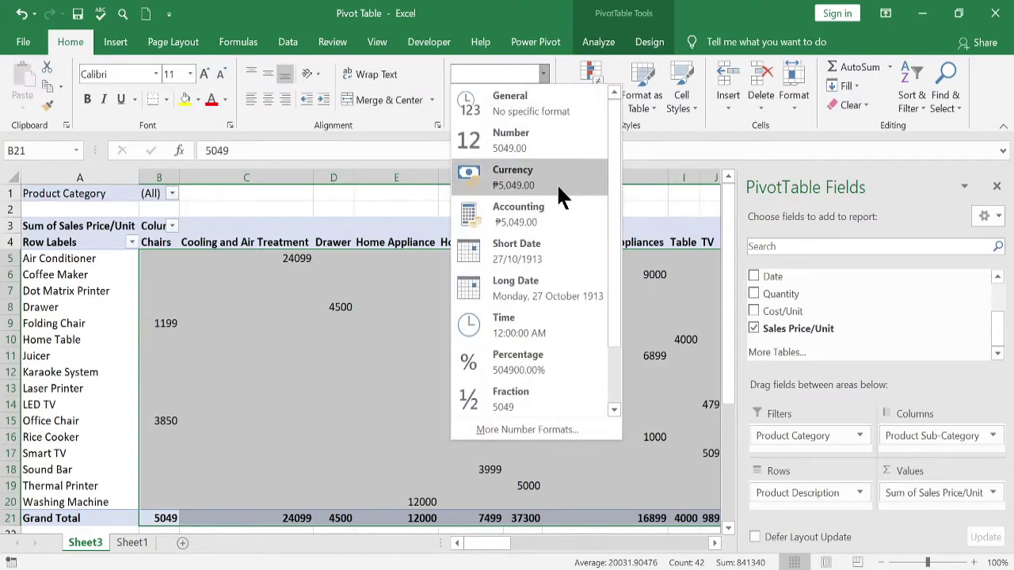
pyautogui.click(550, 207)
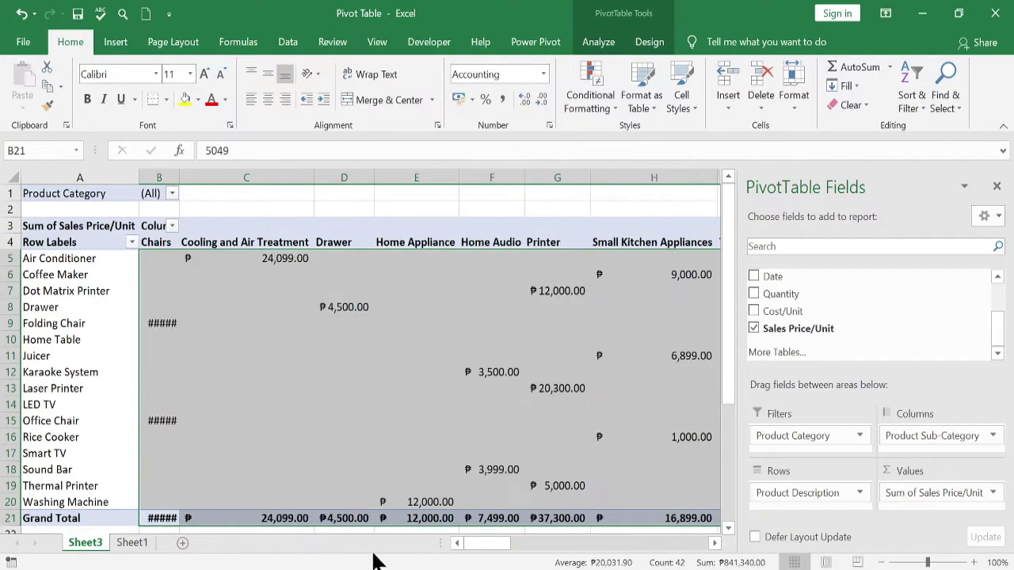
pyautogui.doubleClick(180, 176)
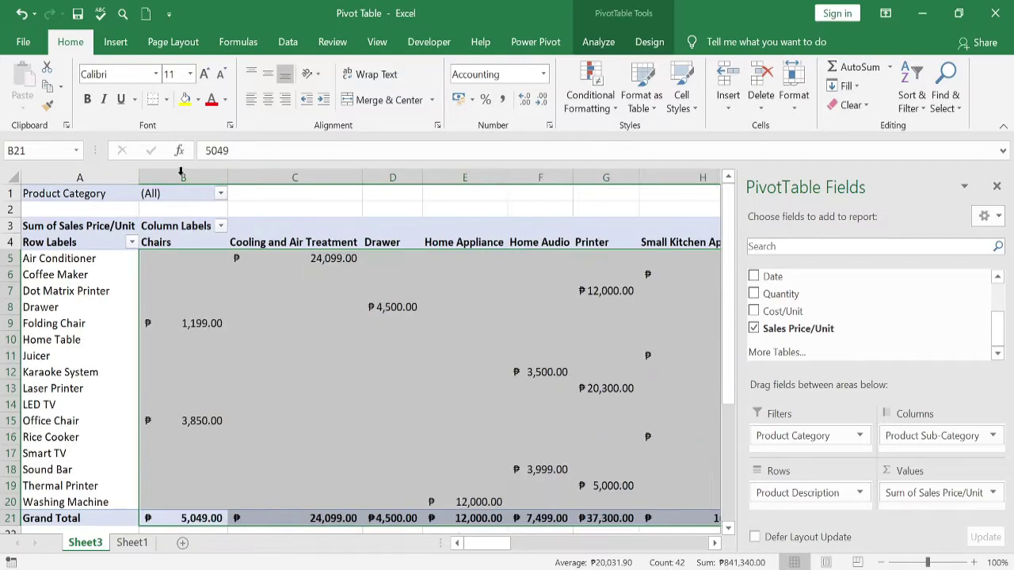
pyautogui.moveTo(481, 547); pyautogui.dragTo(411, 559)
pyautogui.moveTo(498, 553)
pyautogui.mouseDown()
pyautogui.moveTo(574, 554)
pyautogui.moveTo(499, 554)
pyautogui.mouseUp()
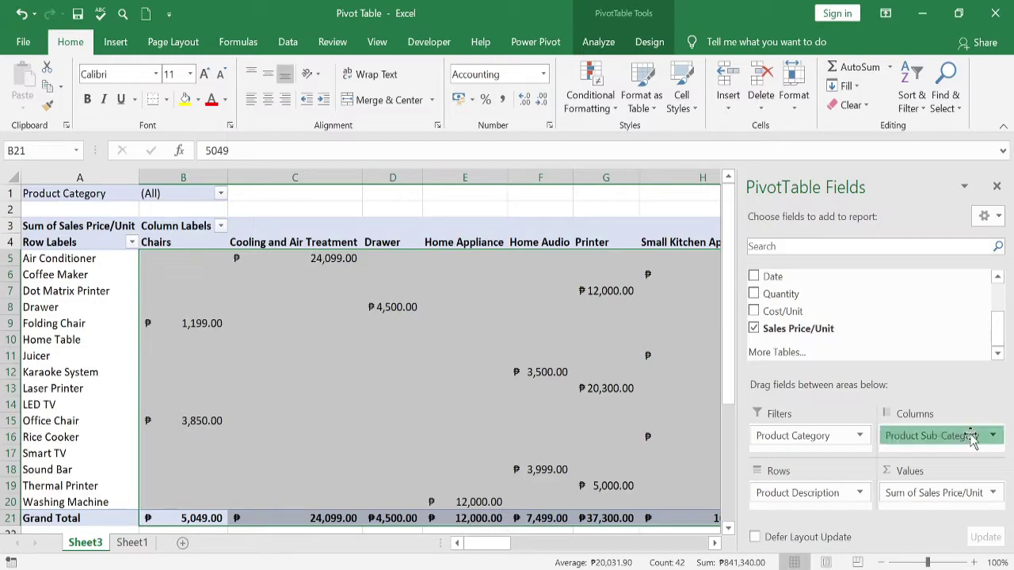
# Step: Move the Product Sub-Category field from the columns to the rows, above Product Description
pyautogui.moveTo(967, 433); pyautogui.dragTo(818, 501)
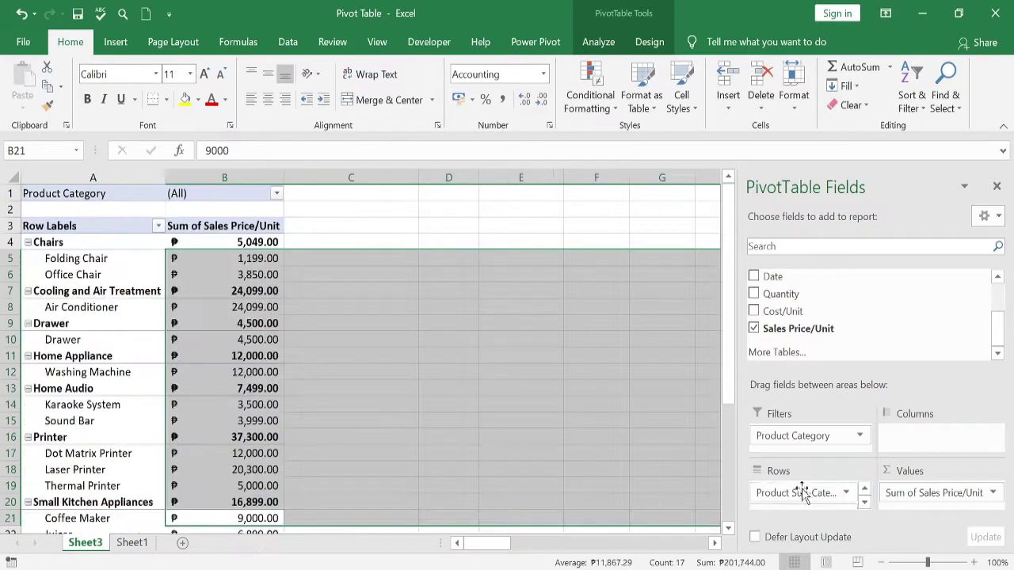
pyautogui.moveTo(507, 545); pyautogui.dragTo(475, 550)
pyautogui.click(69, 276)
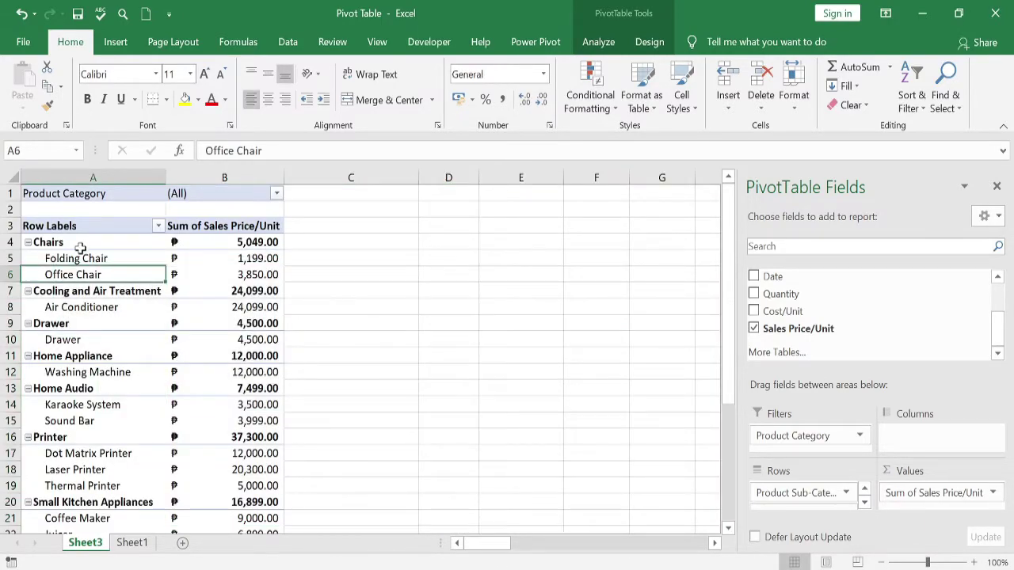
# Step: Enable the Classic PivotTable layout, which allows dragging fields in the grid, in the PivotTable's display options
pyautogui.rightClick(127, 357)
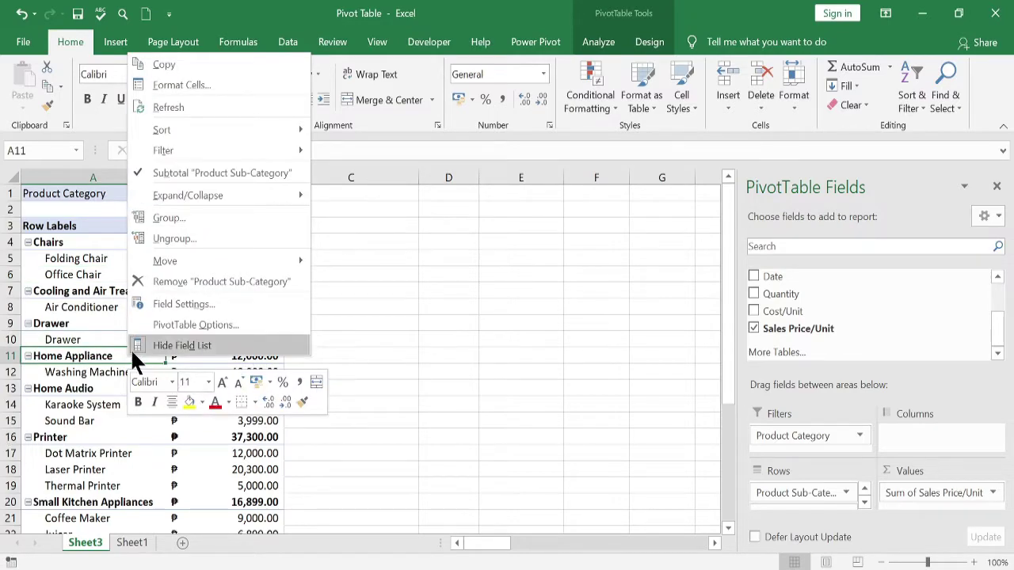
pyautogui.rightClick(83, 327)
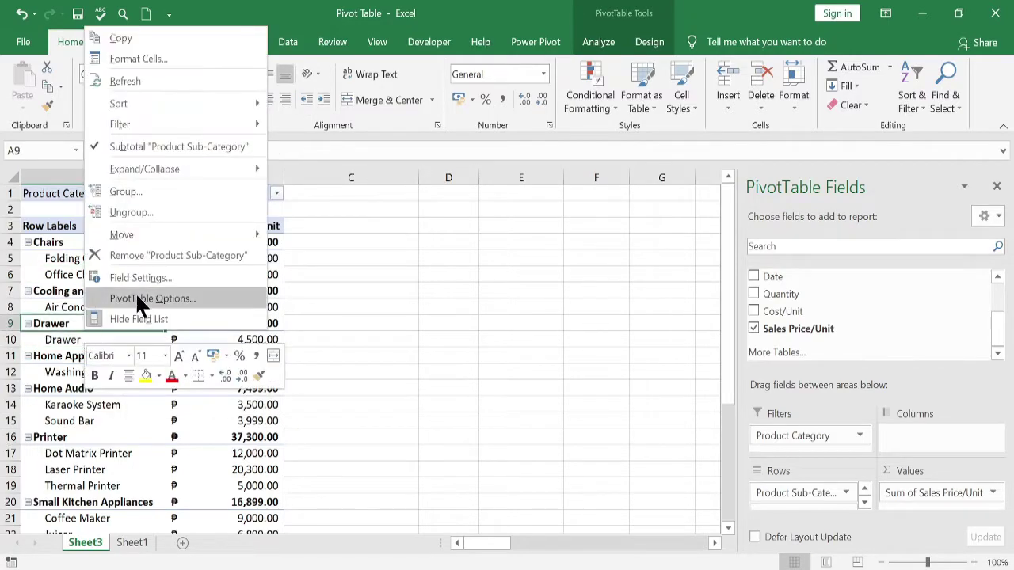
pyautogui.click(175, 298)
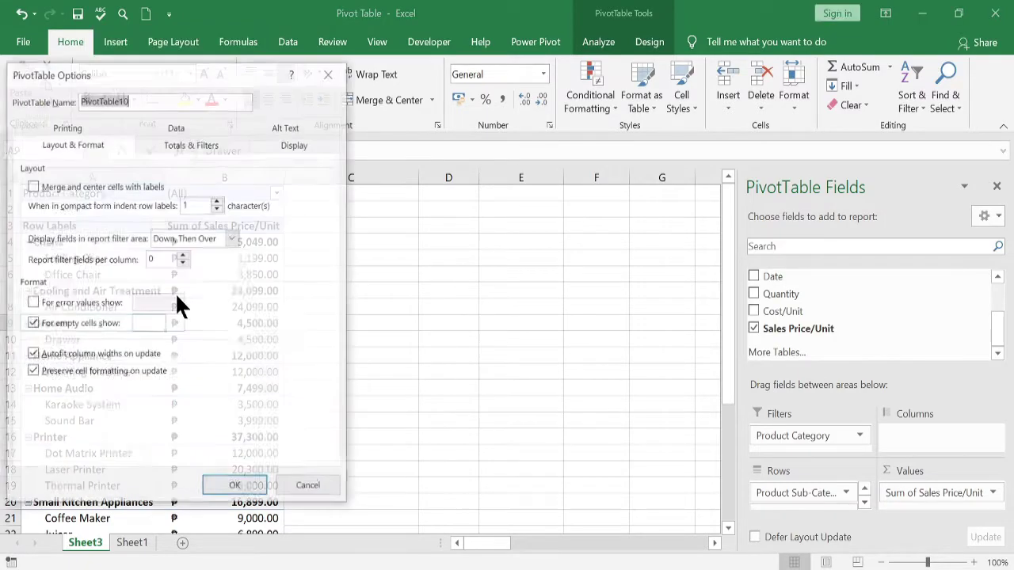
pyautogui.click(283, 148)
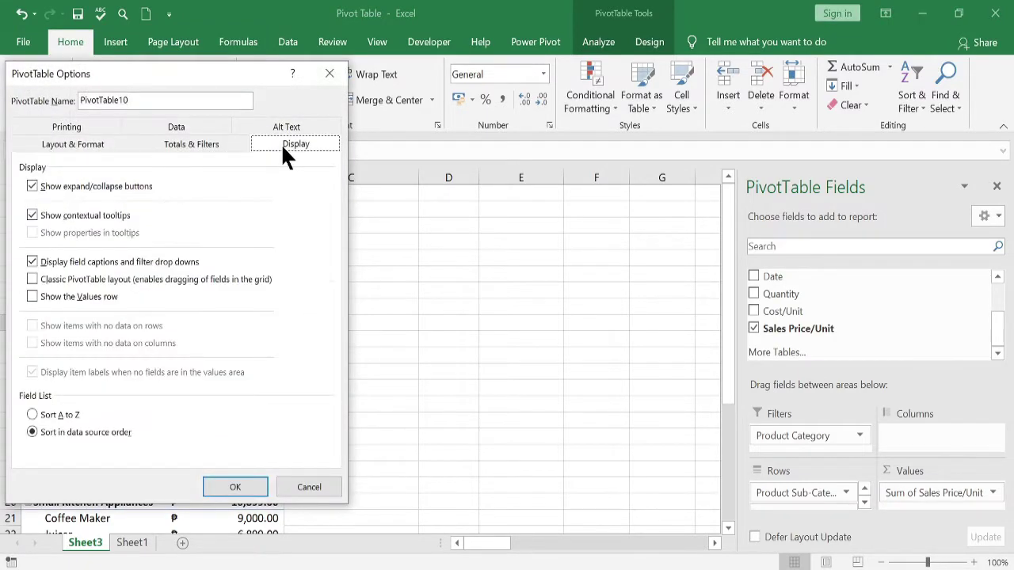
pyautogui.click(31, 280)
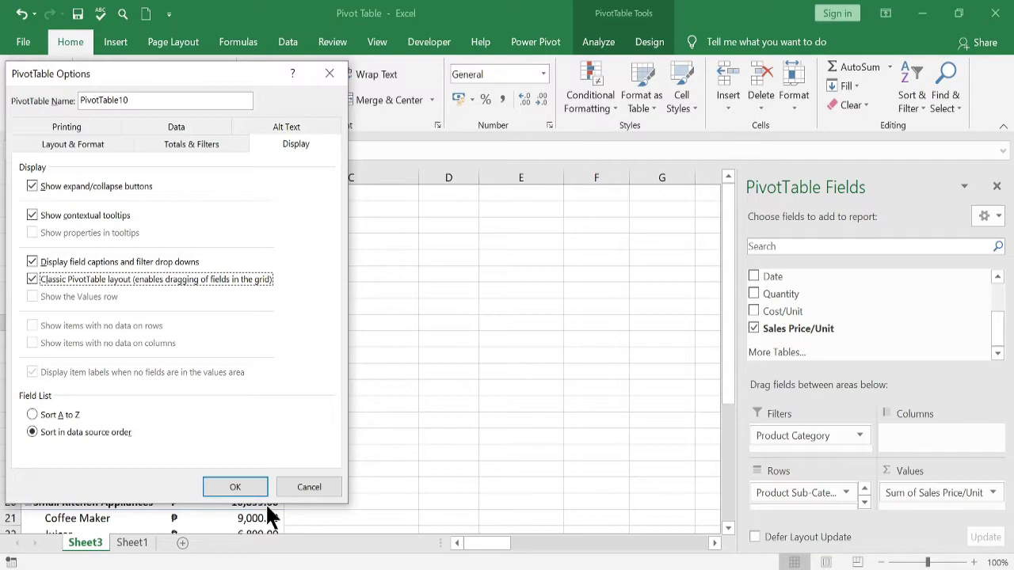
pyautogui.click(225, 486)
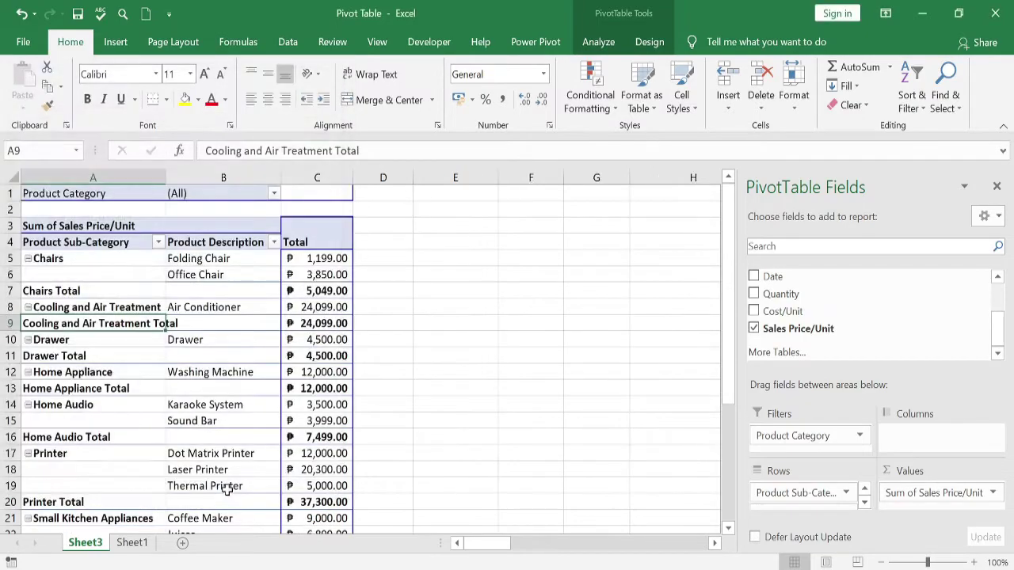
# Step: Rearrange the row fields in the grid so that Product Description comes before Product Sub-Category
pyautogui.click(129, 273)
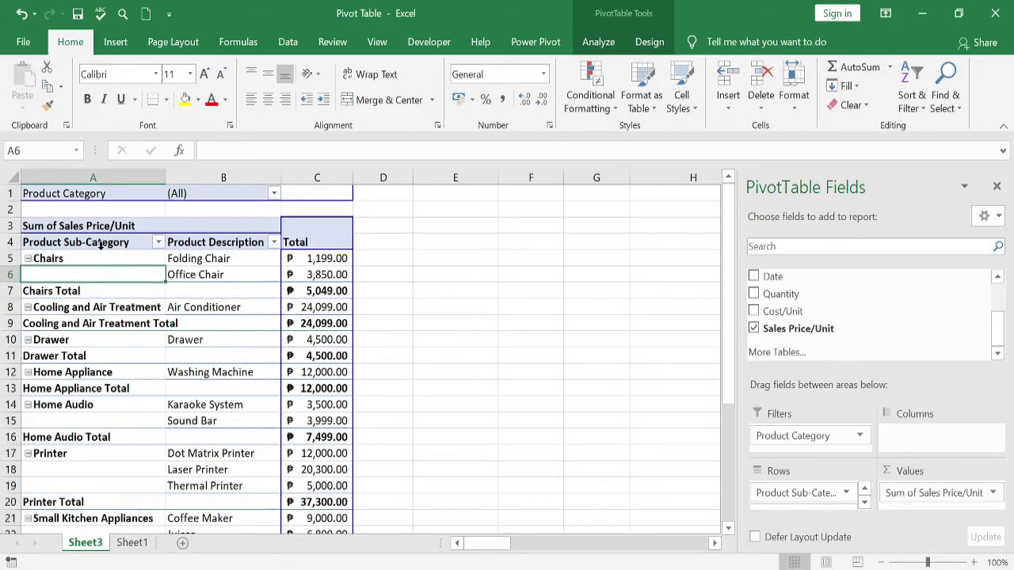
pyautogui.click(228, 245)
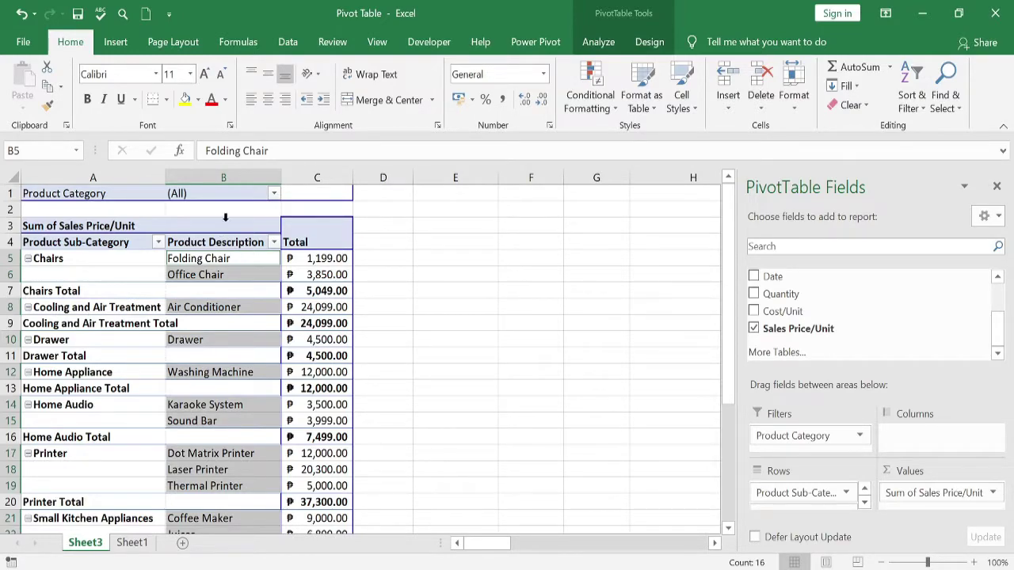
pyautogui.click(108, 261)
pyautogui.moveTo(84, 253); pyautogui.dragTo(199, 247)
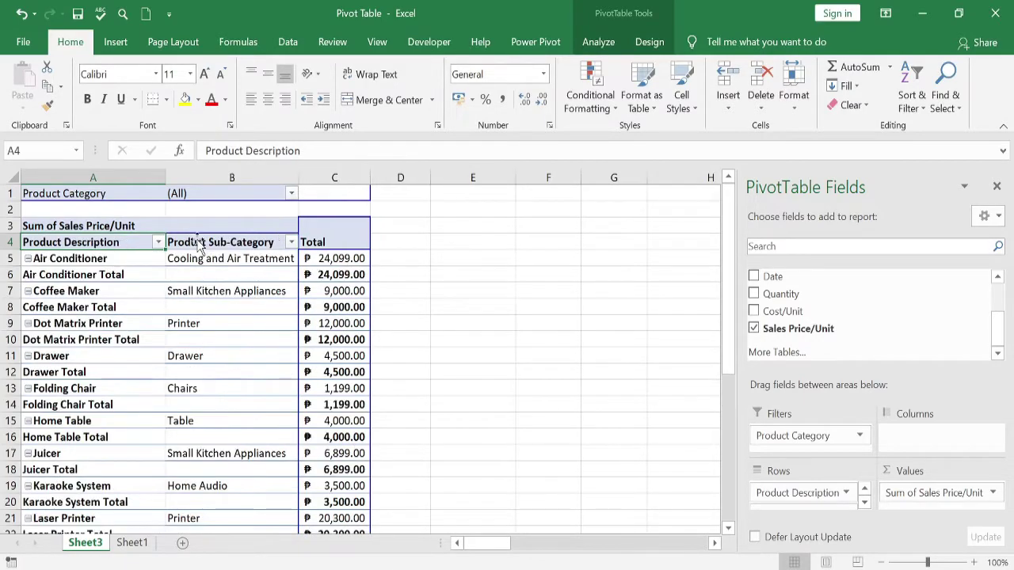
pyautogui.click(247, 245)
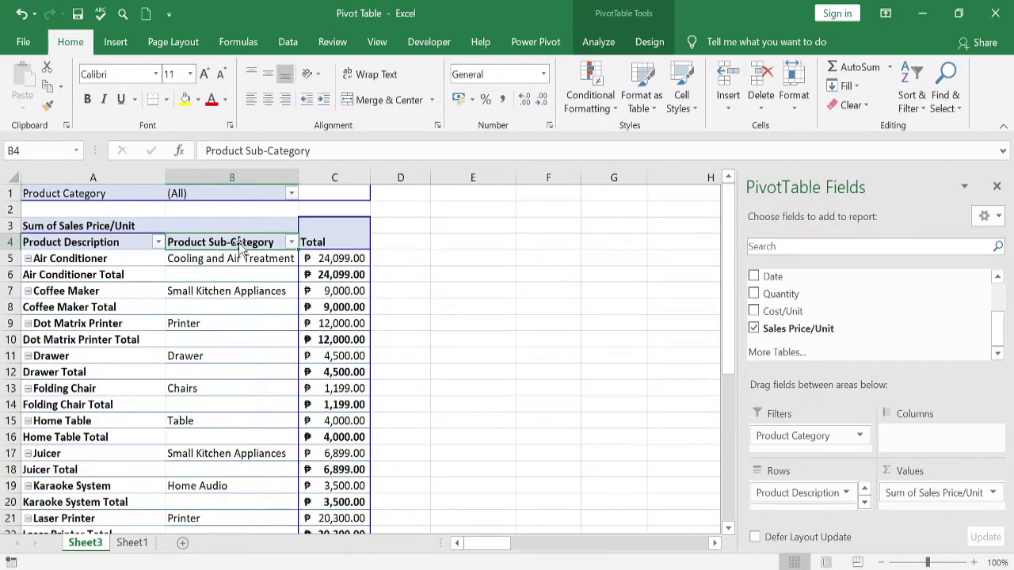
pyautogui.click(107, 244)
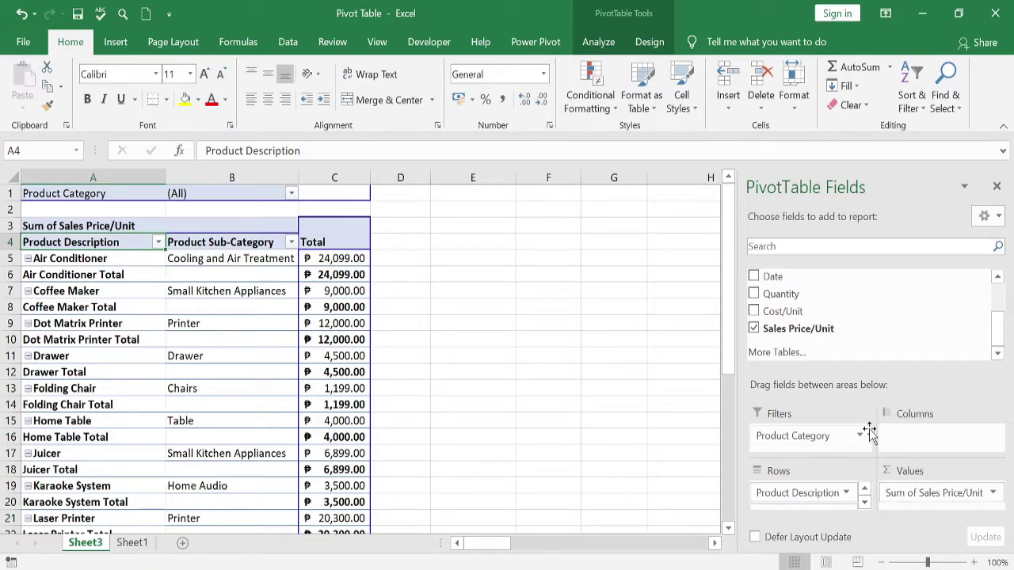
# Step: Move Product Sub-Category ahead of Product Description in the rows and place Product Category as the first row field
pyautogui.click(864, 502)
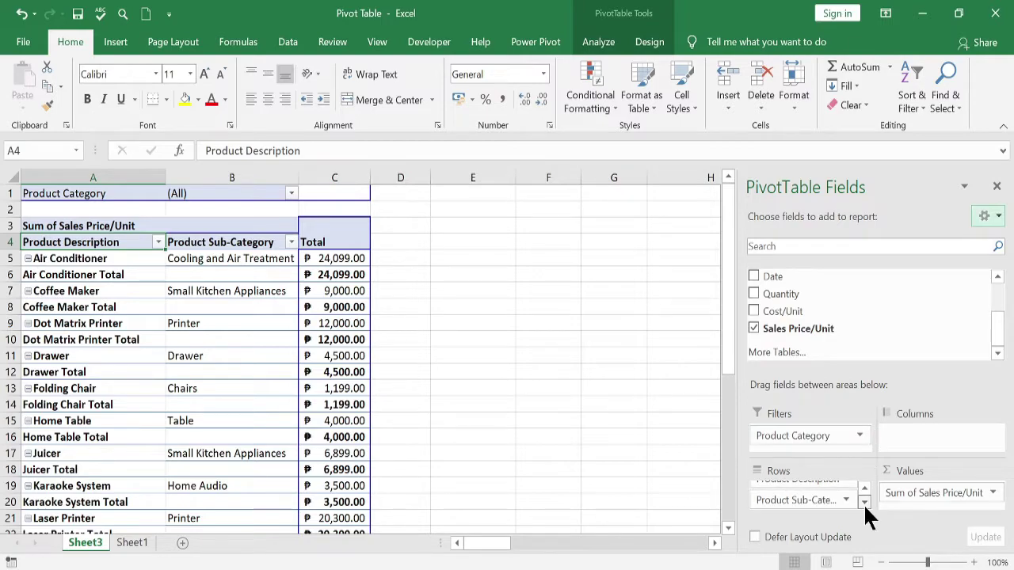
pyautogui.moveTo(821, 500); pyautogui.dragTo(819, 486)
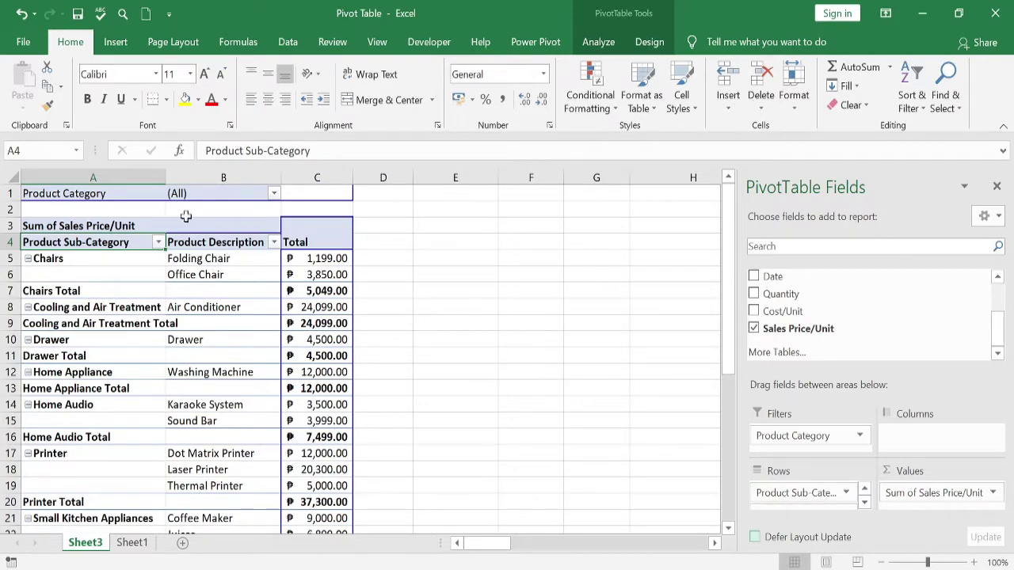
pyautogui.moveTo(115, 196); pyautogui.dragTo(24, 228)
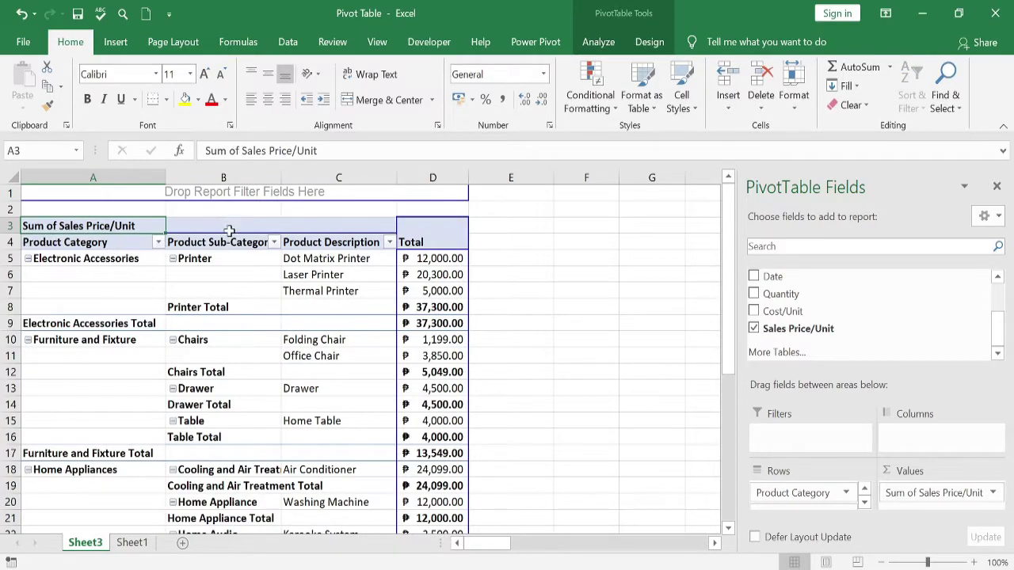
# Step: Move Product Sub-Category to the report filter and Product Description to the columns
pyautogui.moveTo(230, 243); pyautogui.dragTo(130, 196)
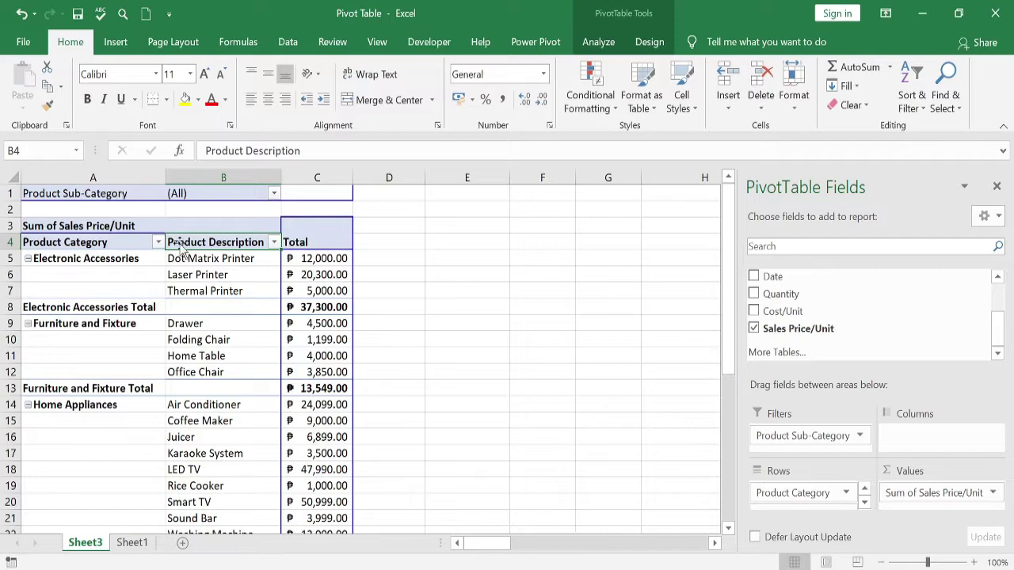
pyautogui.click(194, 231)
pyautogui.moveTo(194, 232); pyautogui.dragTo(334, 226)
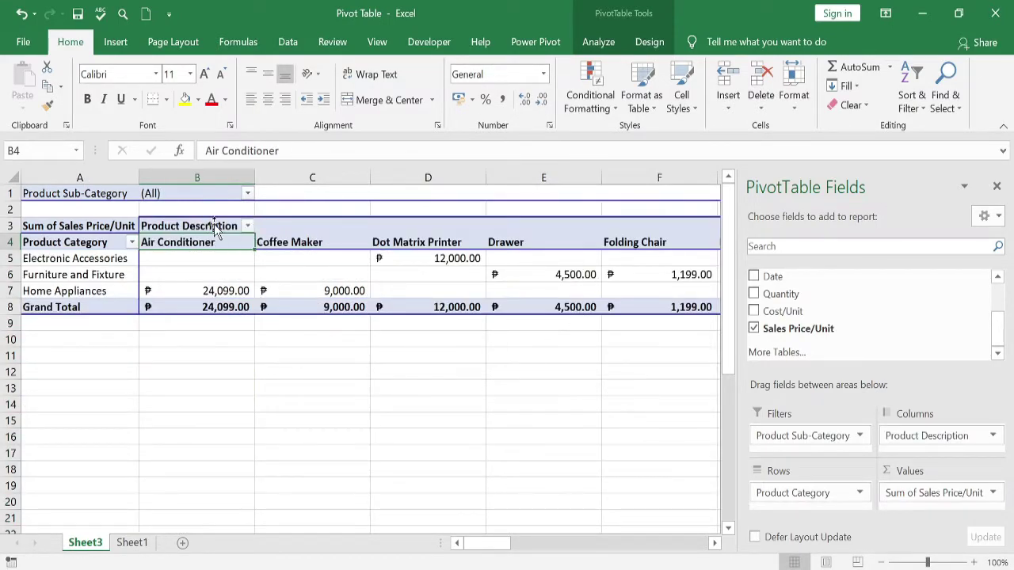
# Step: Return Product Description and Product Sub-Category to the rows, in the order Product Category, Product Sub-Category, Product Description
pyautogui.moveTo(227, 226); pyautogui.dragTo(101, 258)
pyautogui.moveTo(155, 195); pyautogui.dragTo(150, 267)
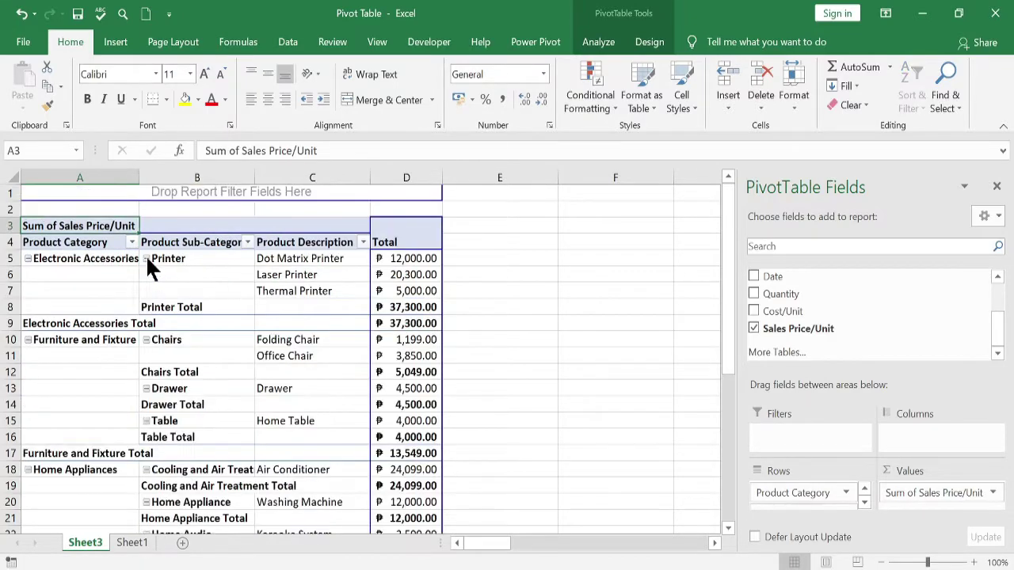
pyautogui.click(216, 277)
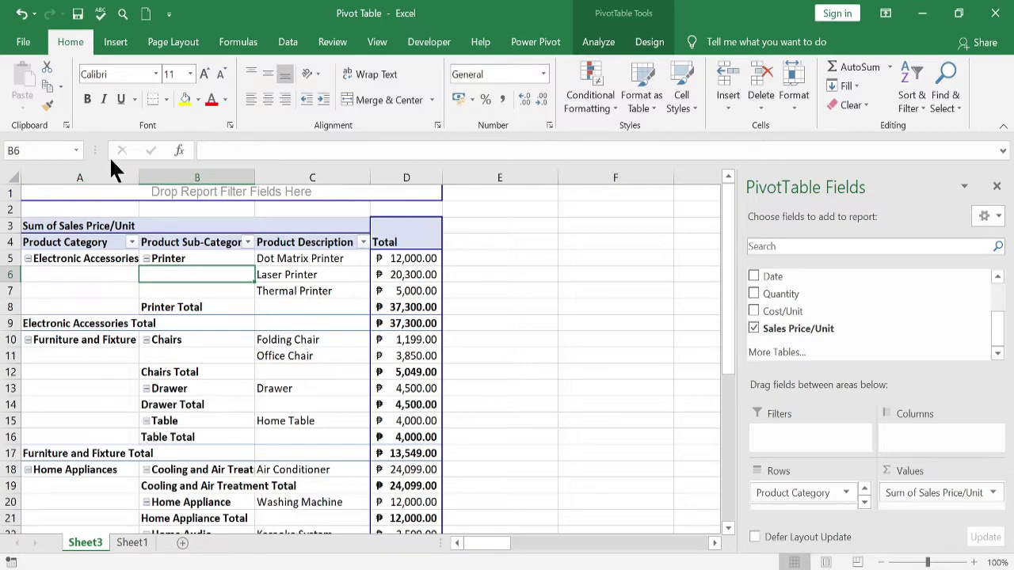
pyautogui.click(86, 229)
pyautogui.moveTo(87, 233); pyautogui.dragTo(63, 226)
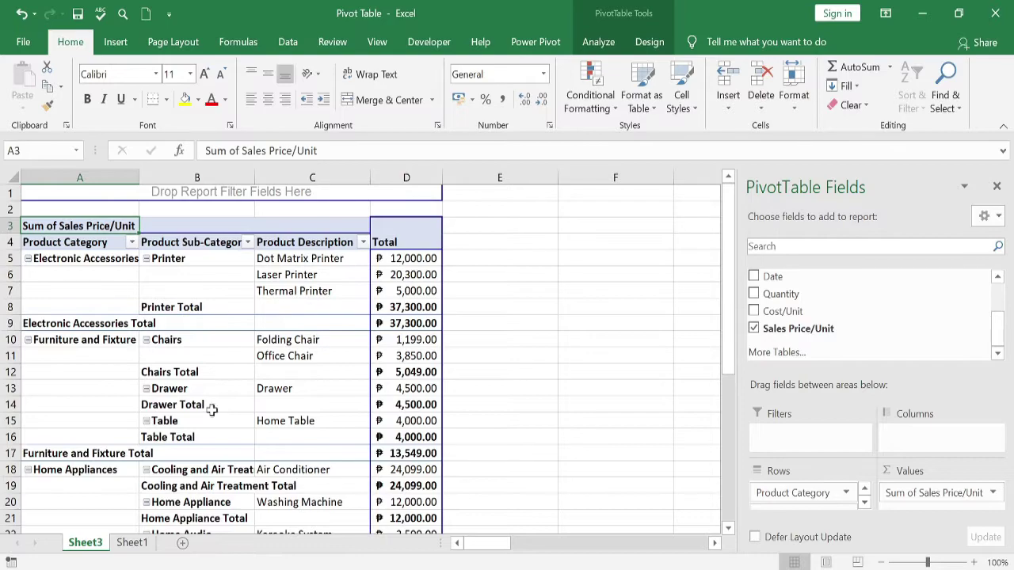
# Step: Review the PivotTable's subtotal rows and set the report to not show subtotals
pyautogui.click(646, 42)
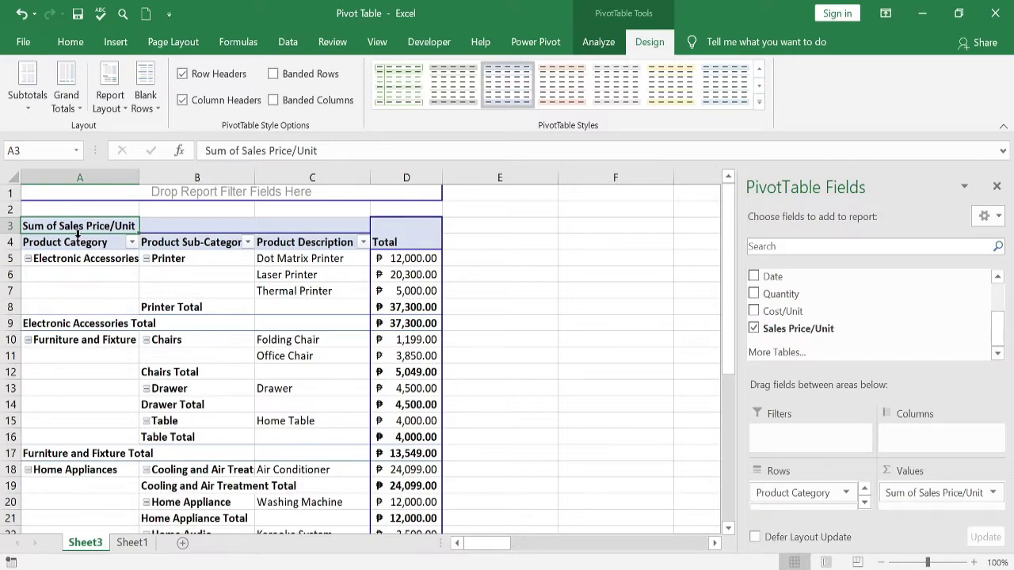
pyautogui.moveTo(78, 235)
pyautogui.mouseDown()
pyautogui.moveTo(59, 236)
pyautogui.moveTo(134, 252)
pyautogui.moveTo(82, 231)
pyautogui.mouseUp()
pyautogui.scroll(-2, 191, 323)
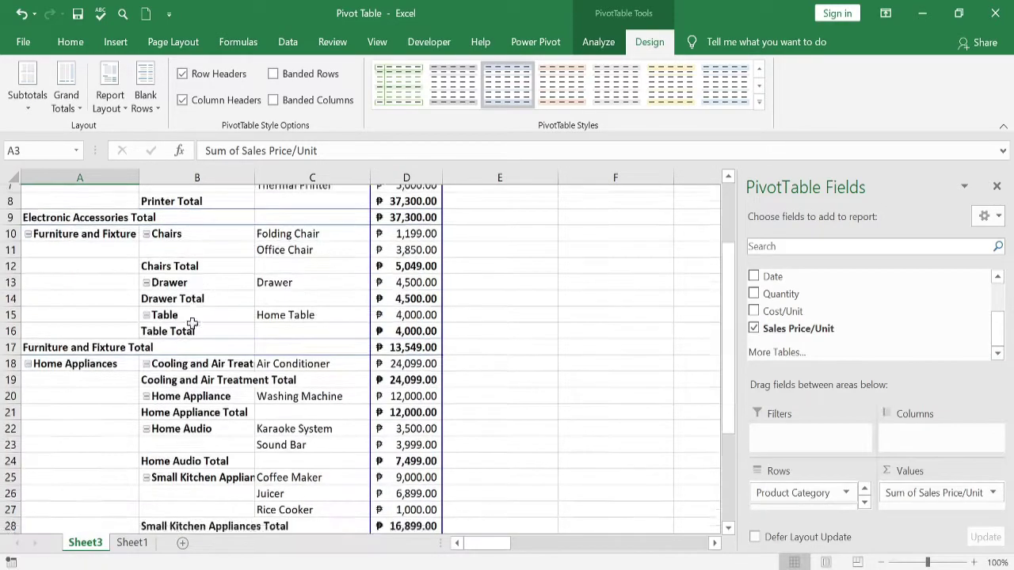
pyautogui.scroll(-4, 192, 323)
pyautogui.scroll(6, 192, 322)
pyautogui.click(27, 91)
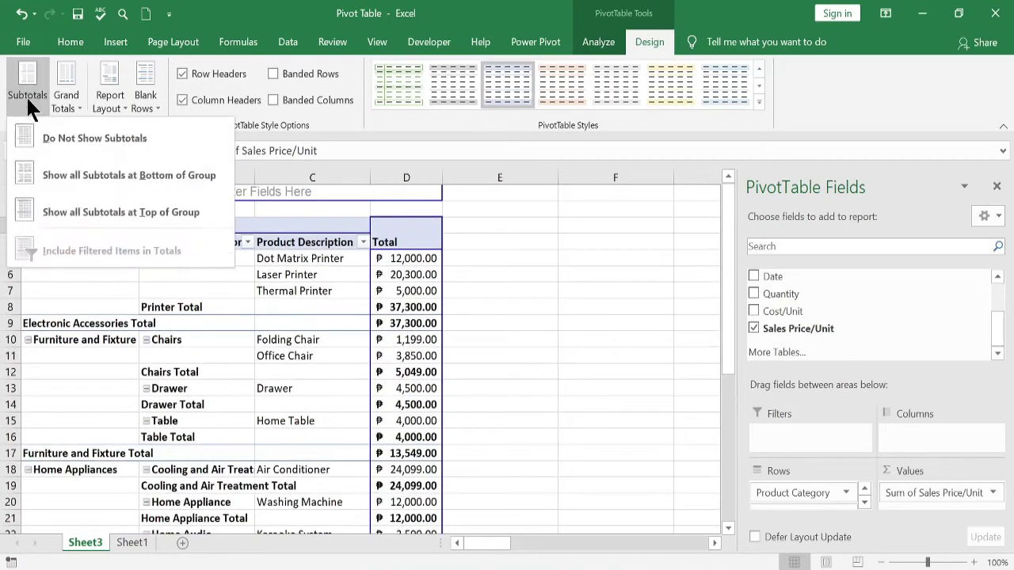
pyautogui.click(86, 133)
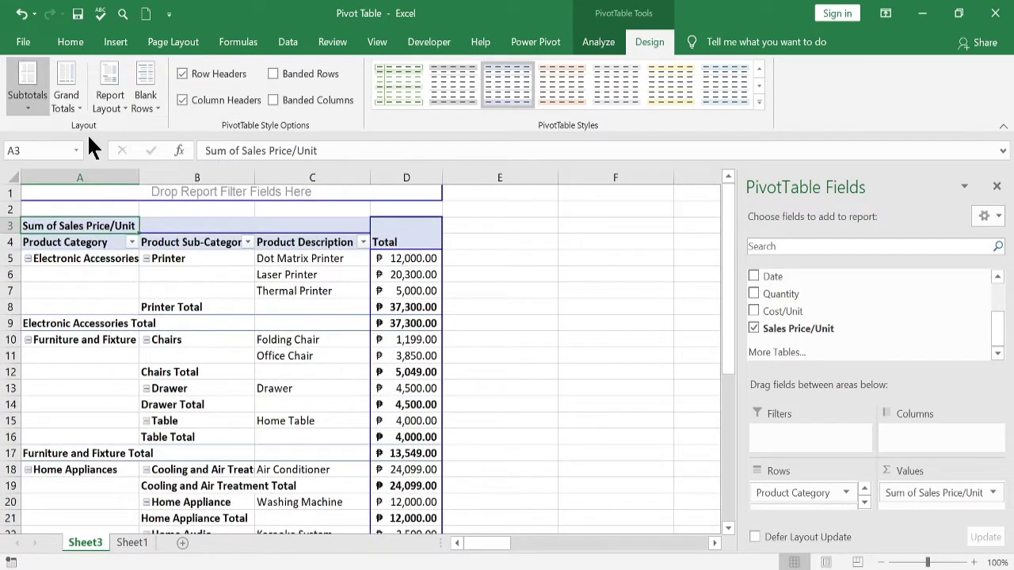
# Step: Show all subtotals at the bottom of each group in the PivotTable
pyautogui.click(31, 100)
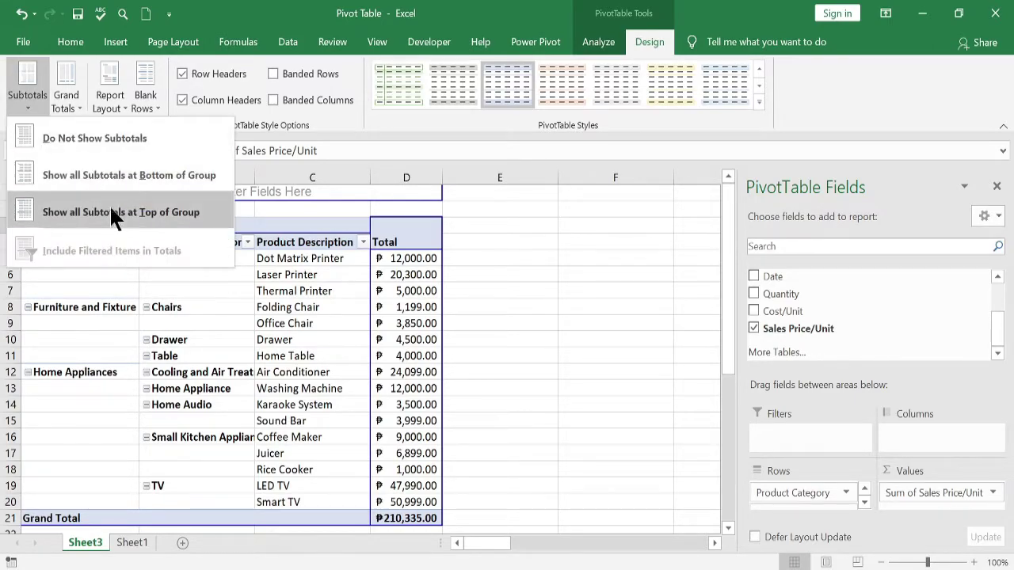
pyautogui.click(110, 175)
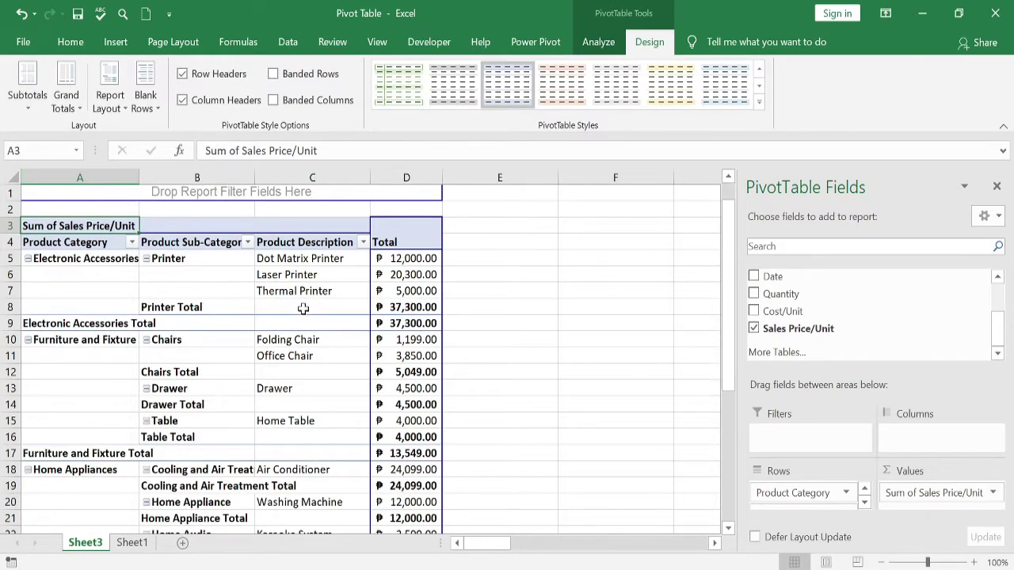
pyautogui.scroll(-3, 269, 372)
pyautogui.scroll(3, 268, 379)
pyautogui.rightClick(238, 355)
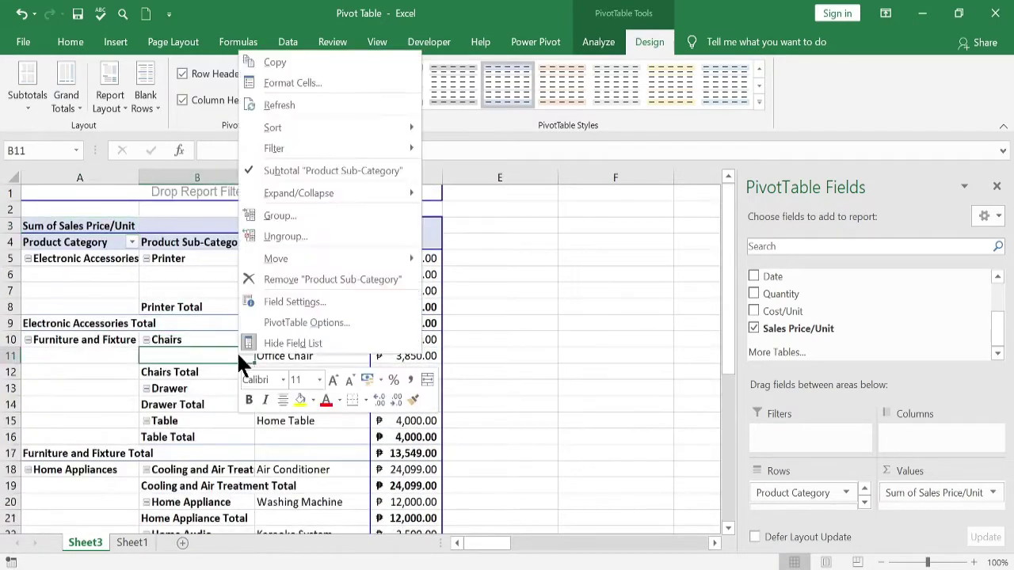
pyautogui.press('Escape')
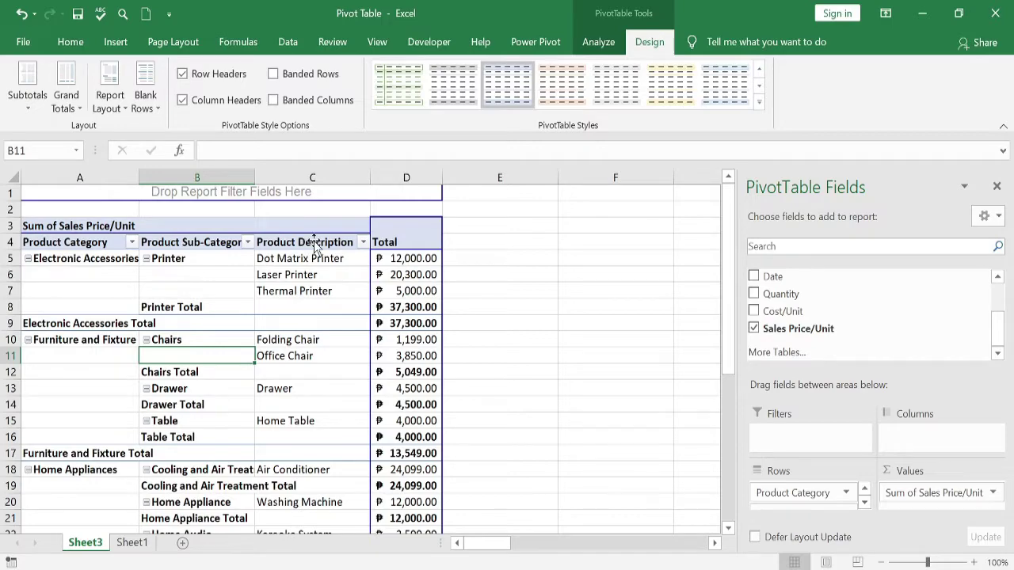
# Step: Turn off the PivotTable's grand totals for both rows and columns
pyautogui.click(68, 96)
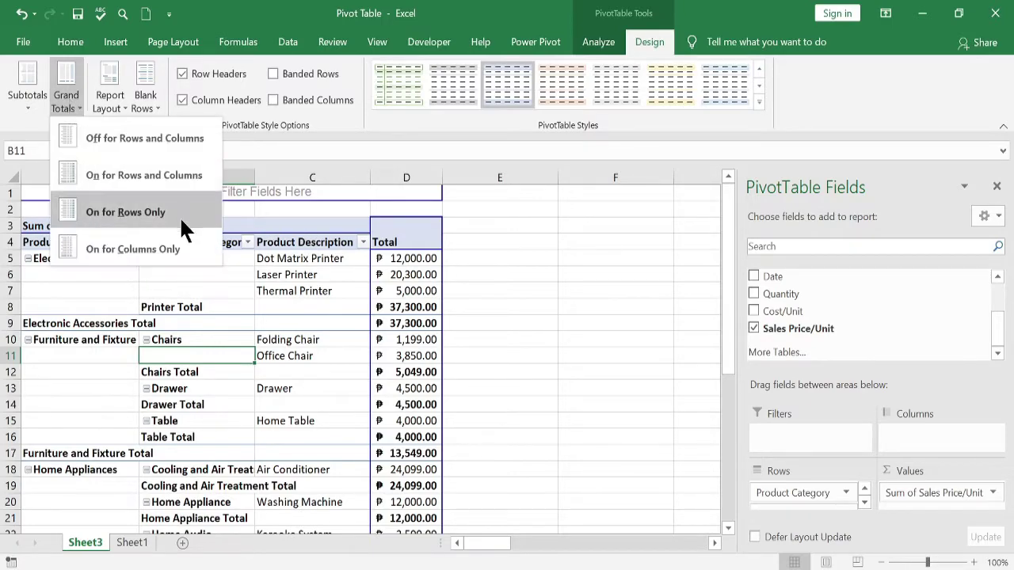
pyautogui.scroll(-7, 303, 420)
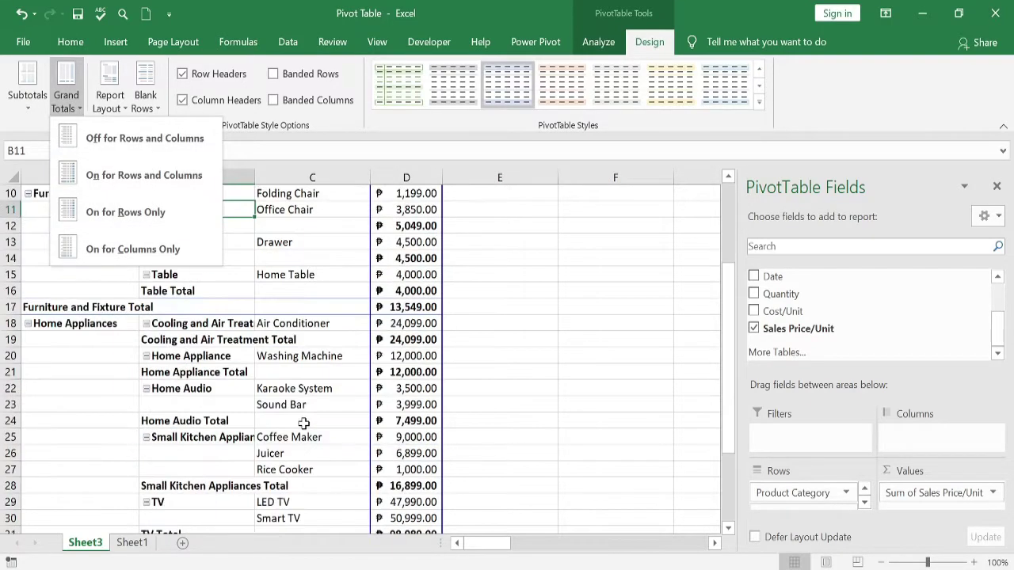
pyautogui.click(137, 145)
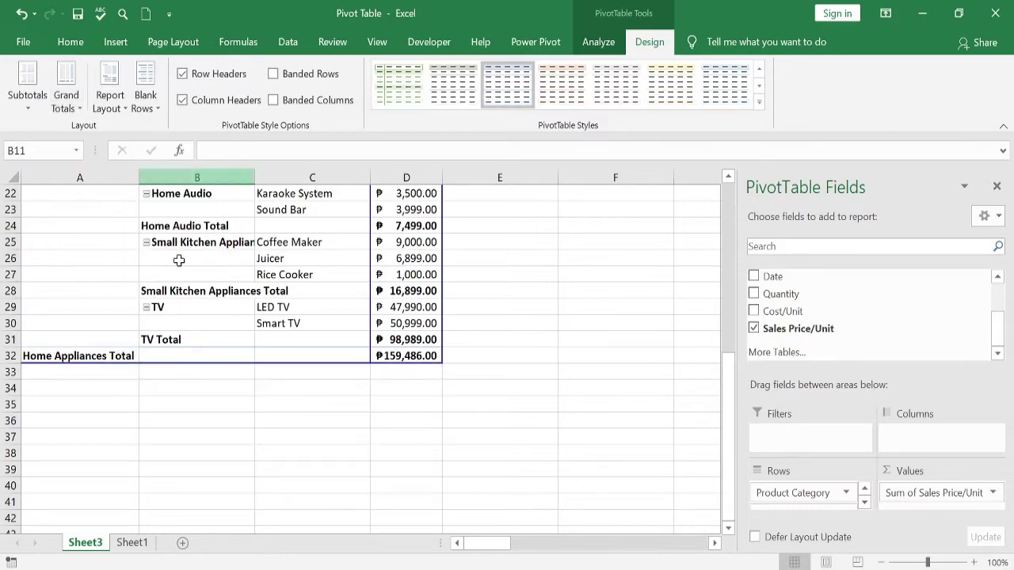
pyautogui.scroll(6, 317, 356)
# Step: Try the PivotTable's grand totals for rows only and for columns only
pyautogui.click(73, 96)
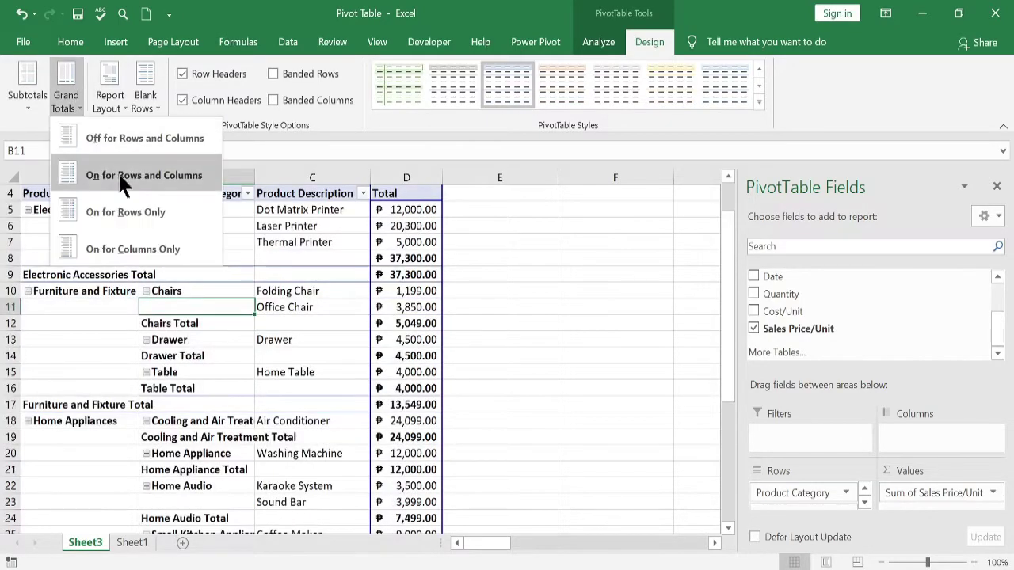
pyautogui.click(137, 219)
pyautogui.click(68, 105)
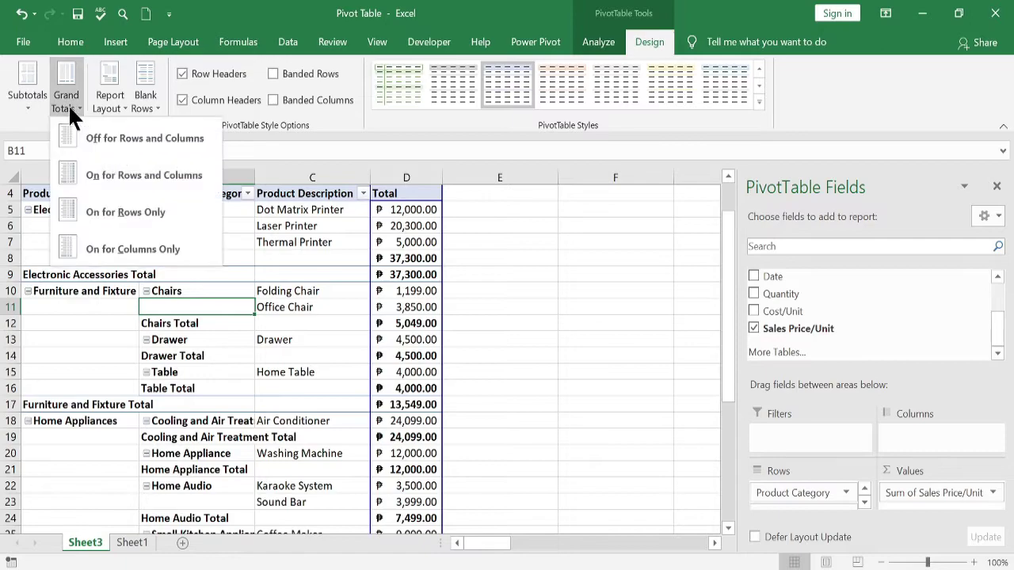
pyautogui.click(133, 249)
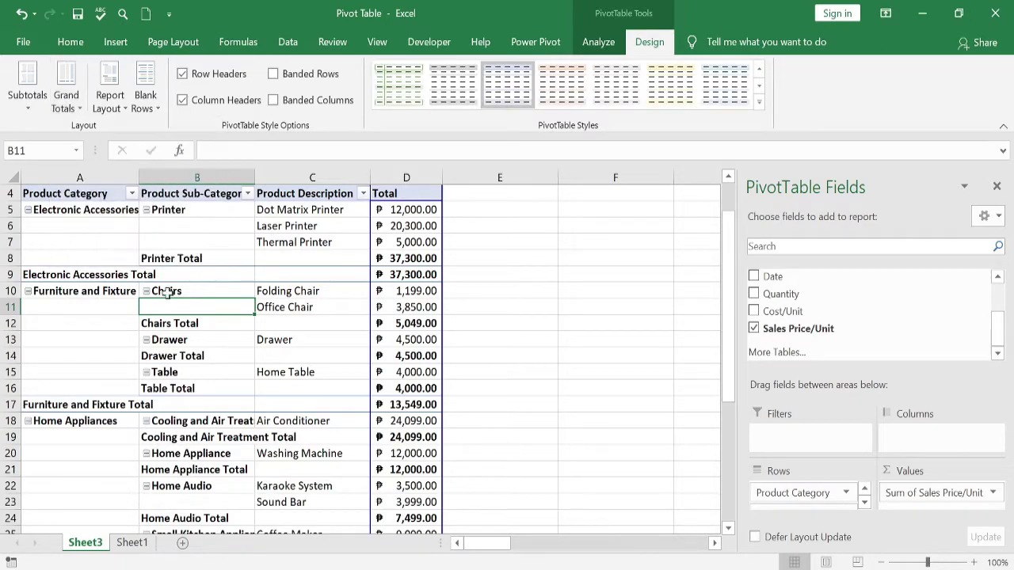
pyautogui.scroll(-4, 367, 428)
pyautogui.scroll(5, 306, 428)
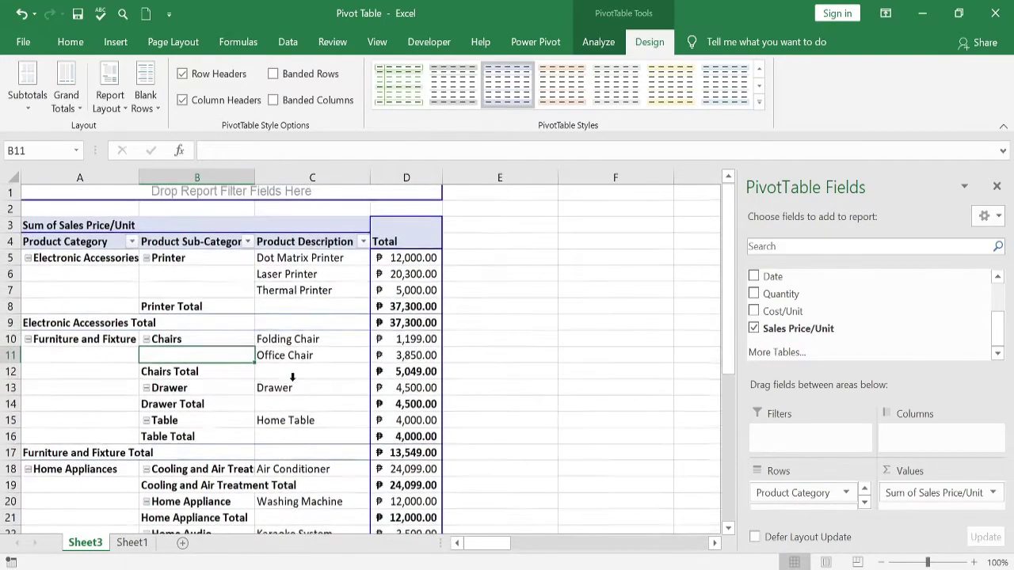
# Step: Turn on the PivotTable's grand totals for both rows and columns
pyautogui.click(77, 101)
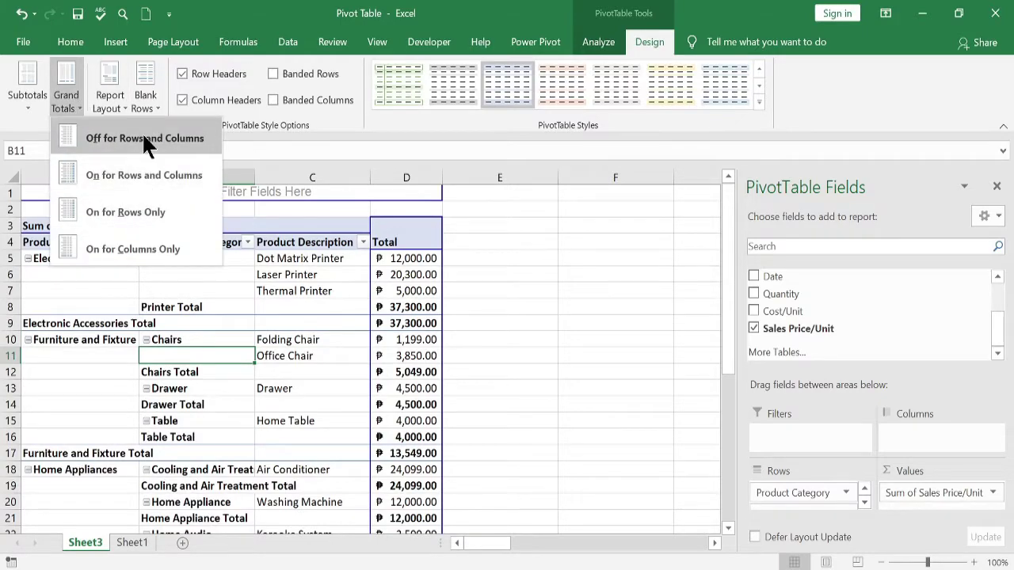
pyautogui.click(147, 173)
pyautogui.scroll(-7, 332, 395)
pyautogui.scroll(7, 328, 407)
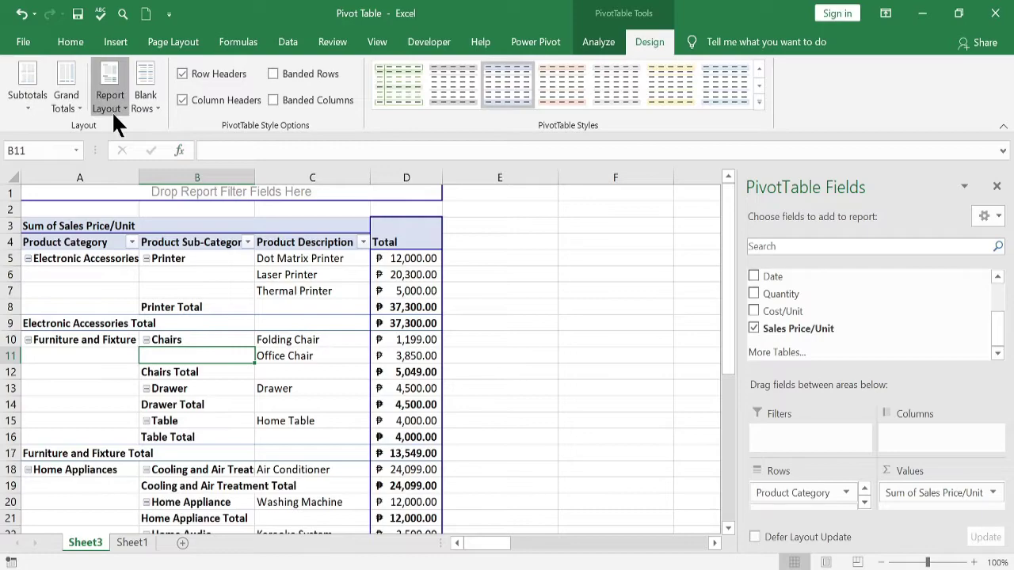
# Step: Show the PivotTable report in compact form and examine its combined row labels
pyautogui.click(111, 109)
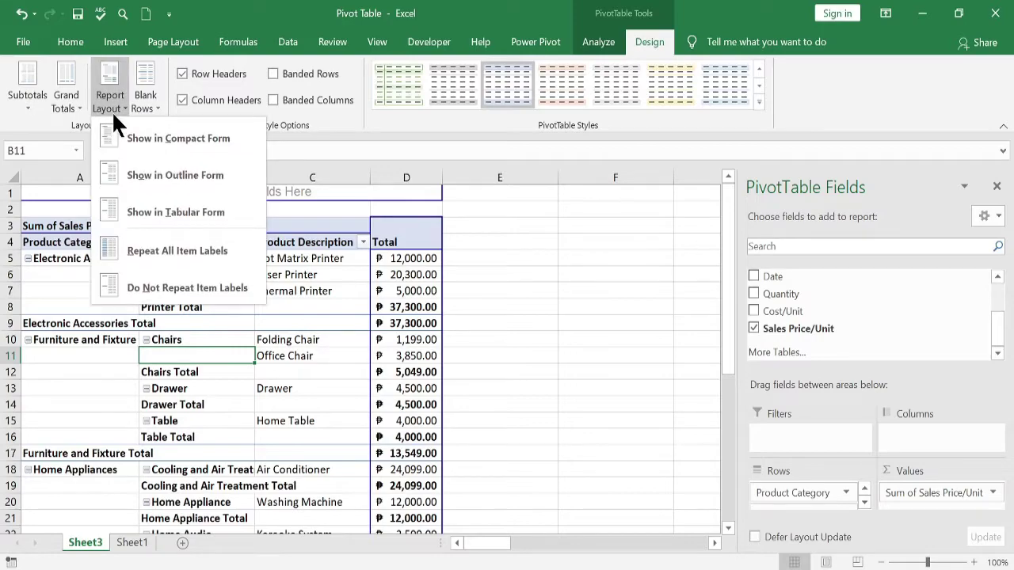
pyautogui.click(230, 140)
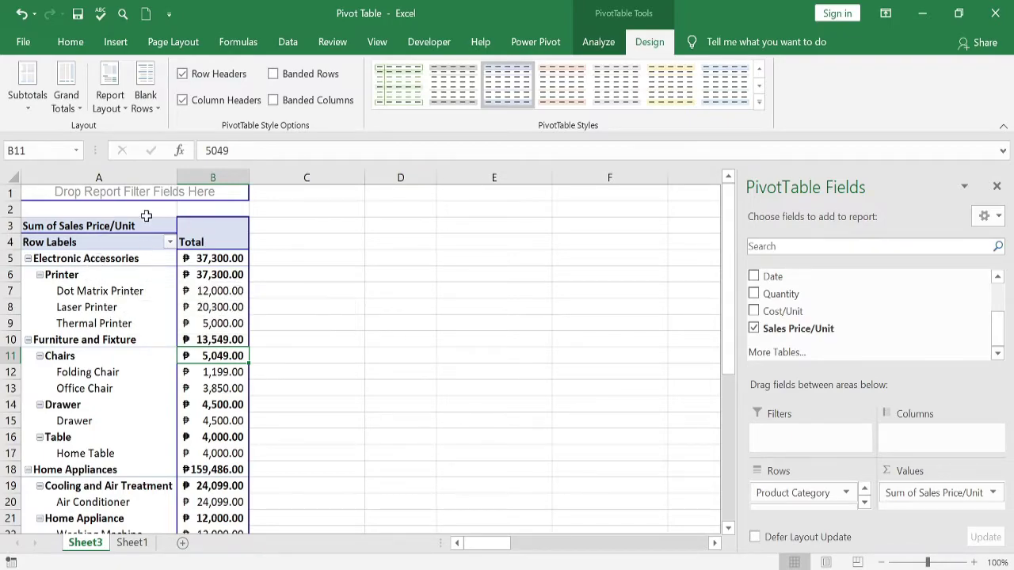
pyautogui.moveTo(131, 260); pyautogui.dragTo(93, 437)
pyautogui.scroll(5, 87, 448)
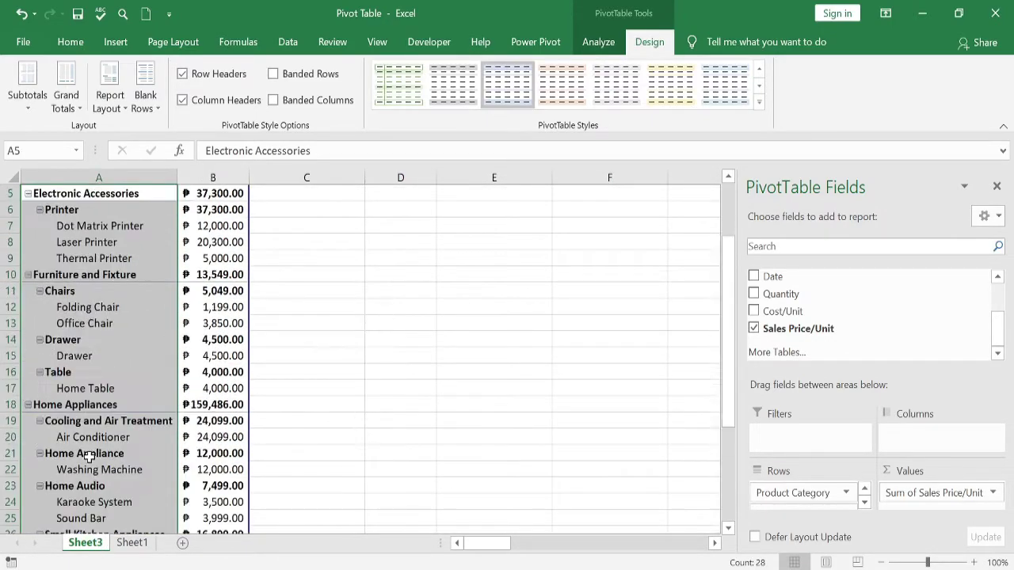
# Step: Show the report in outline form and examine the category, sub-category and description columns
pyautogui.click(115, 99)
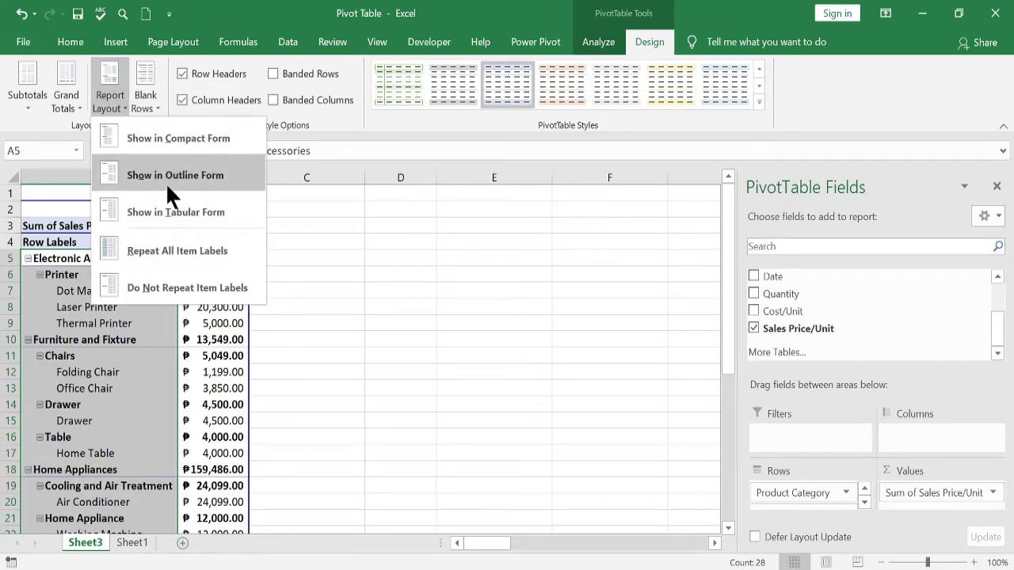
pyautogui.click(167, 187)
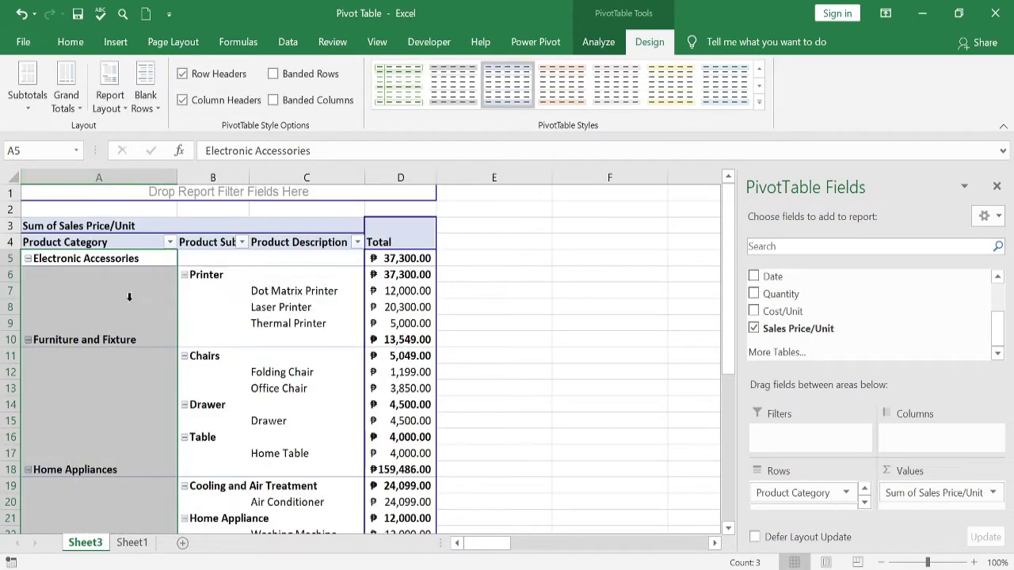
pyautogui.click(207, 277)
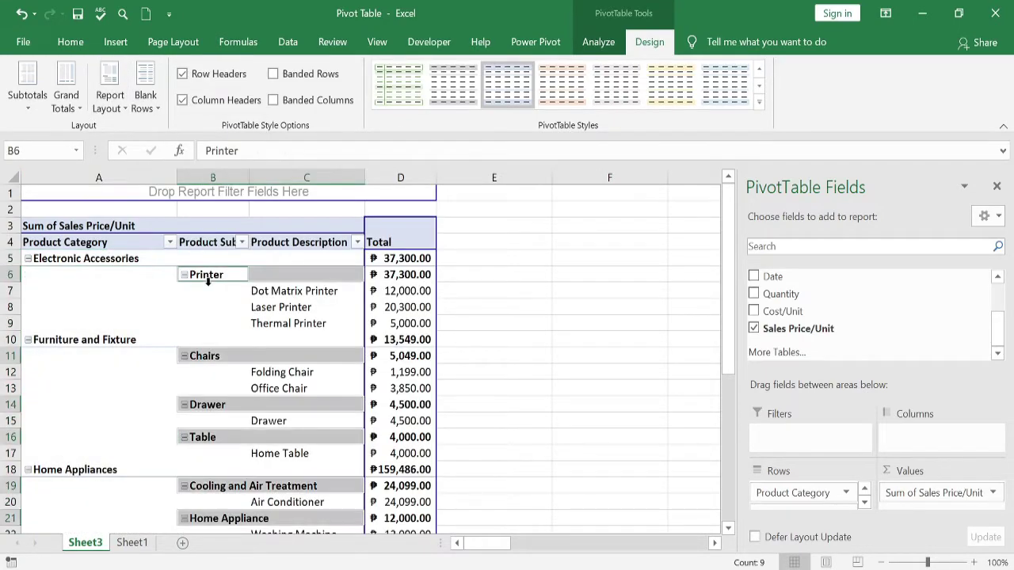
pyautogui.click(291, 293)
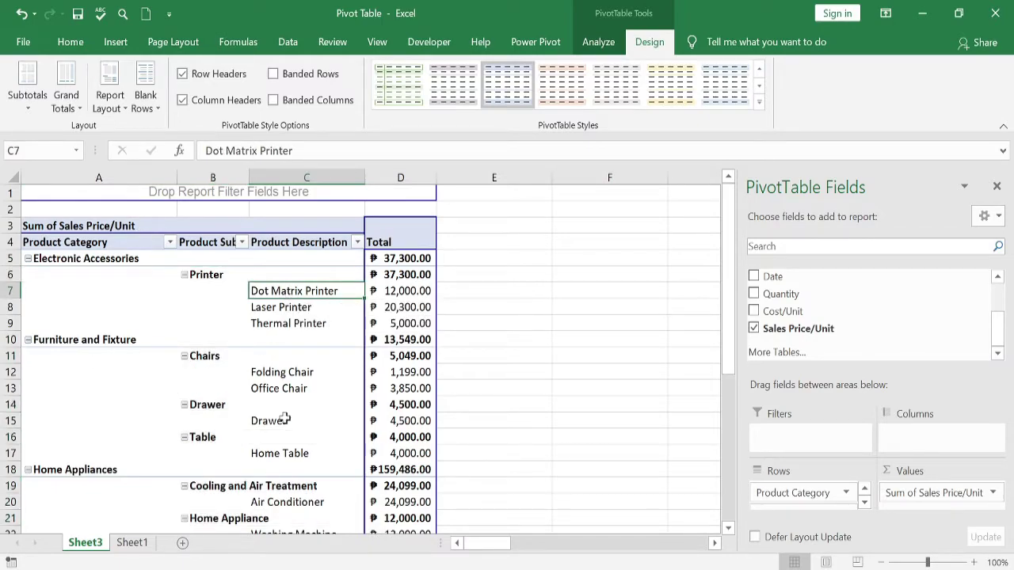
pyautogui.scroll(-4, 237, 479)
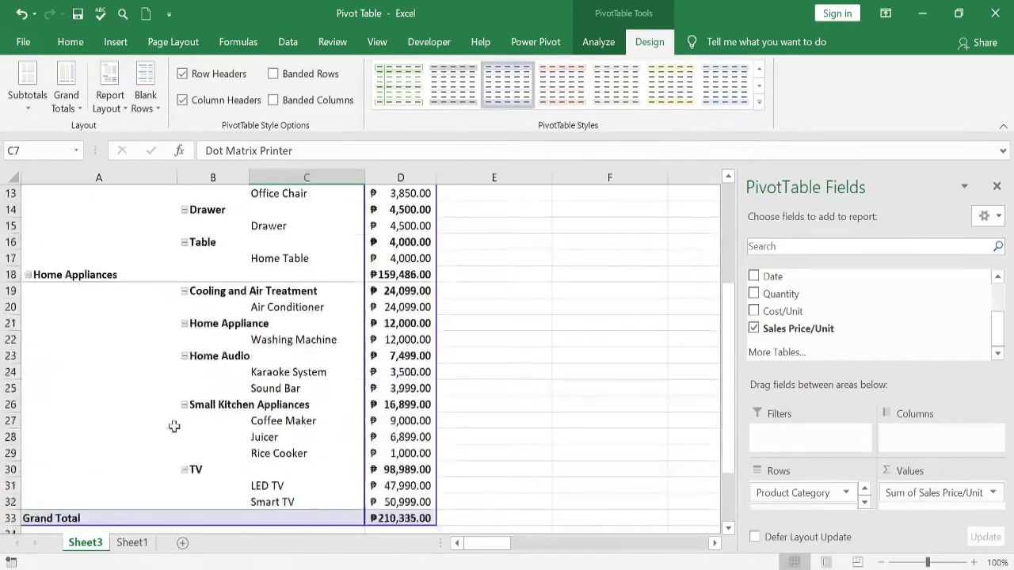
pyautogui.scroll(4, 171, 425)
# Step: Set the PivotTable's report layout to tabular form
pyautogui.rightClick(199, 438)
pyautogui.click(121, 265)
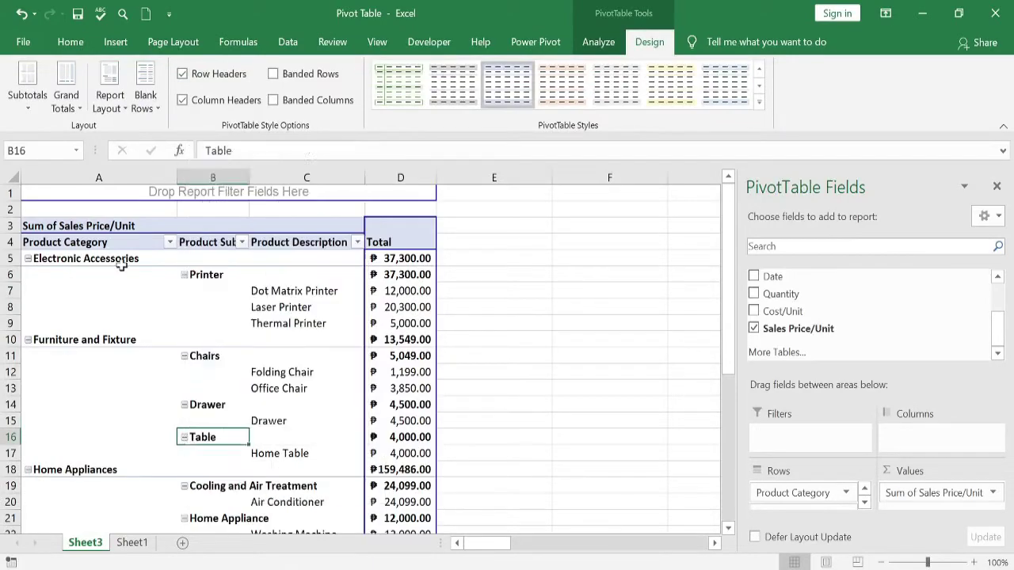
pyautogui.click(110, 97)
pyautogui.click(208, 220)
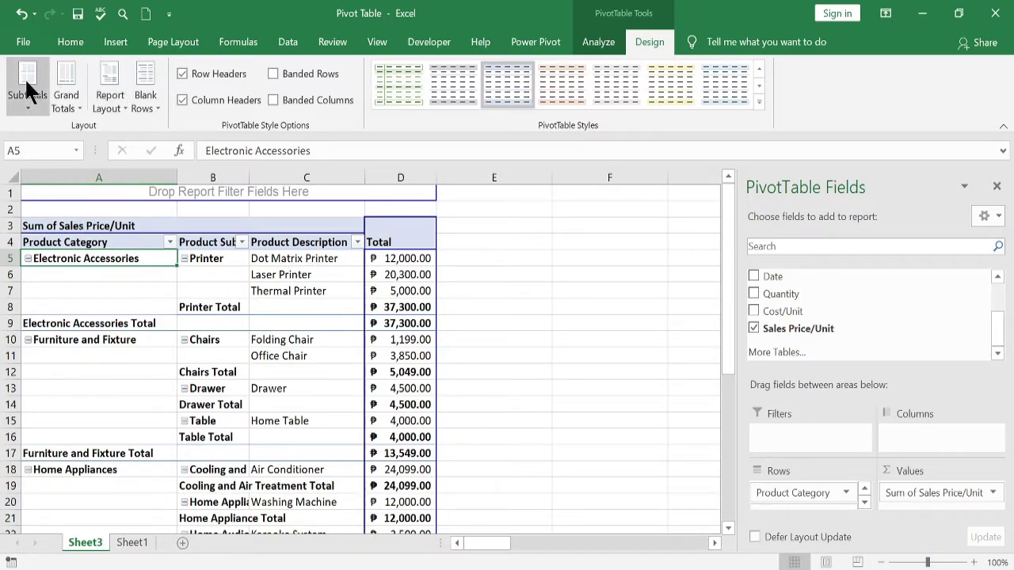
# Step: Set the tabular PivotTable to not show subtotals and review the resulting rows
pyautogui.click(30, 99)
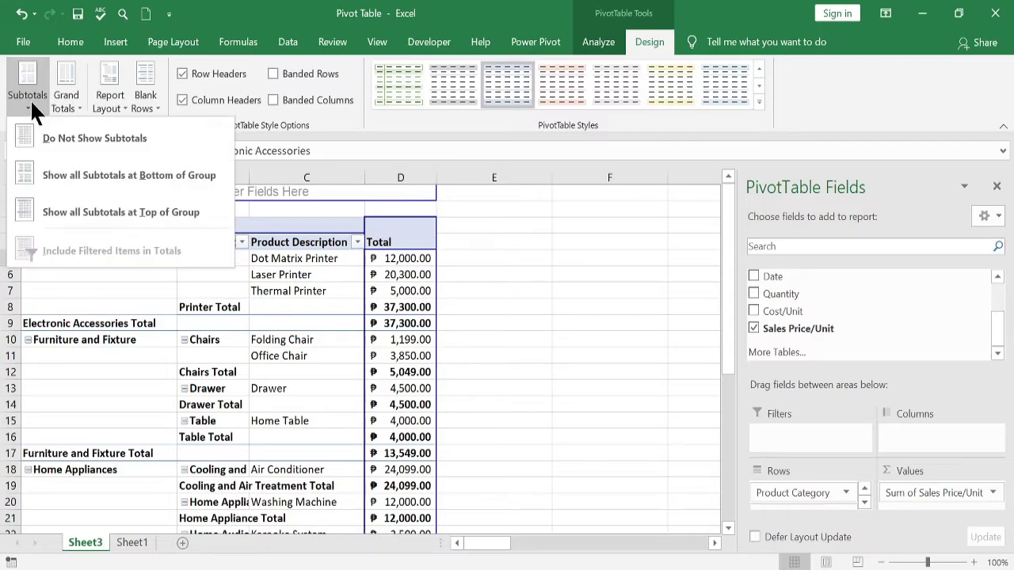
pyautogui.click(151, 135)
pyautogui.scroll(-3, 337, 393)
pyautogui.scroll(3, 315, 405)
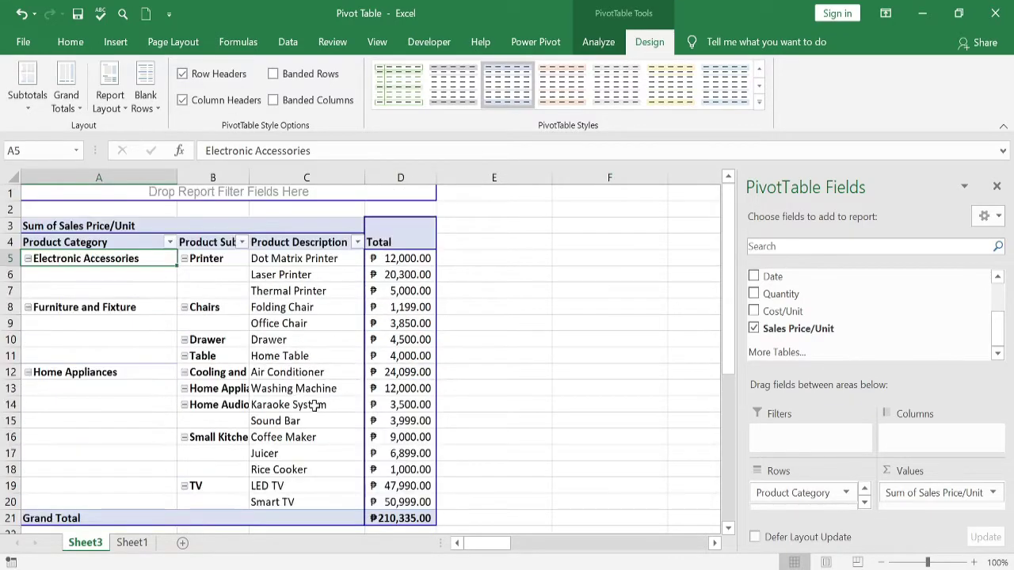
pyautogui.moveTo(414, 254)
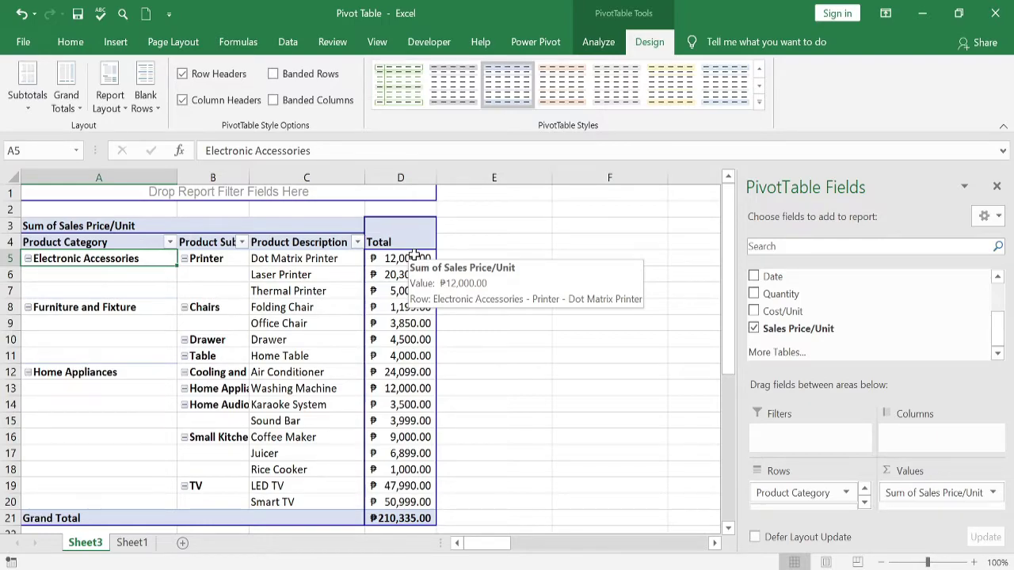
# Step: Add the header "Total Cost" in cell I1 of the source data on Sheet1
pyautogui.click(138, 543)
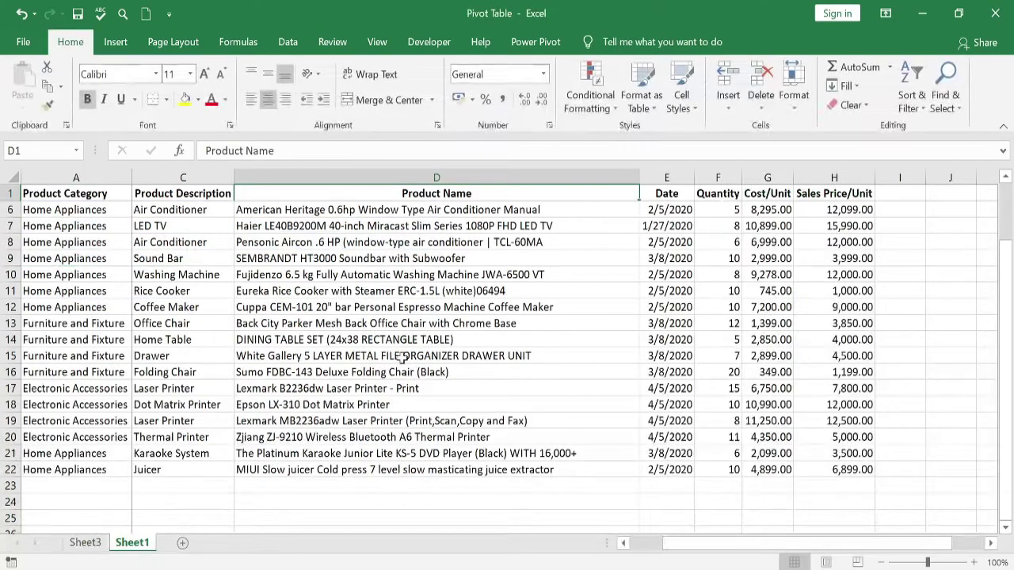
pyautogui.click(900, 193)
pyautogui.scroll(2, 898, 215)
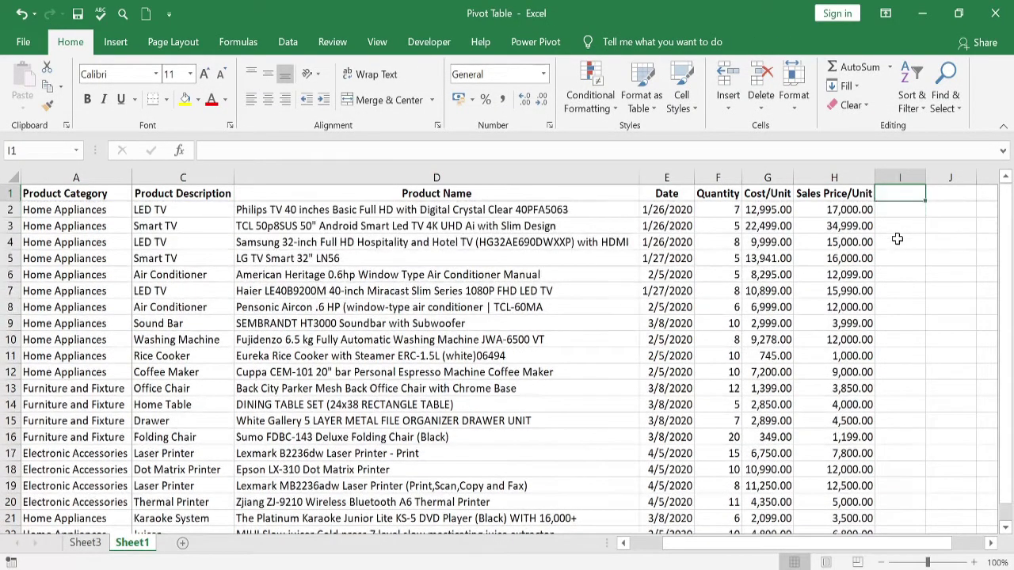
pyautogui.write('Total Cost')
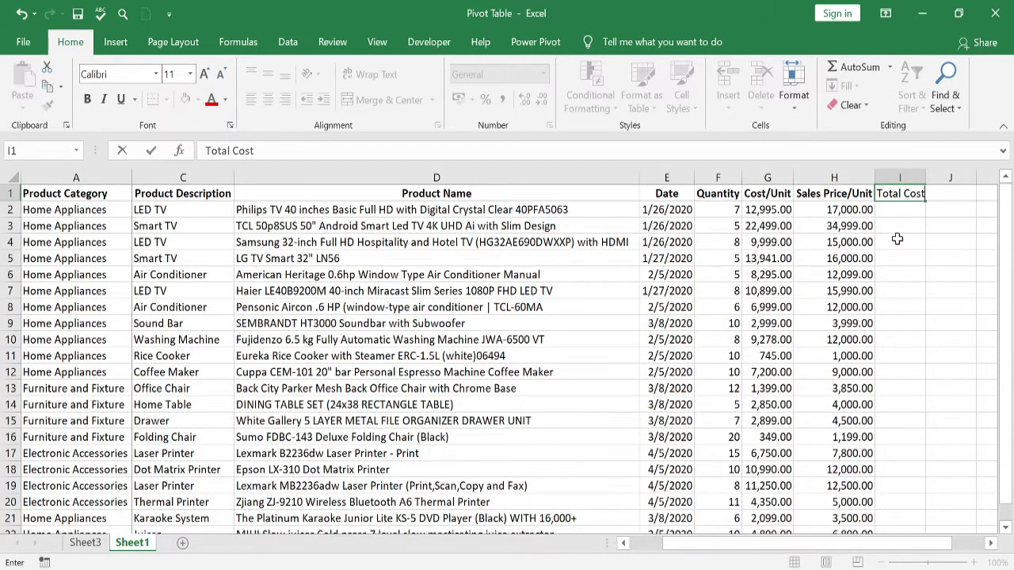
pyautogui.press('Return')
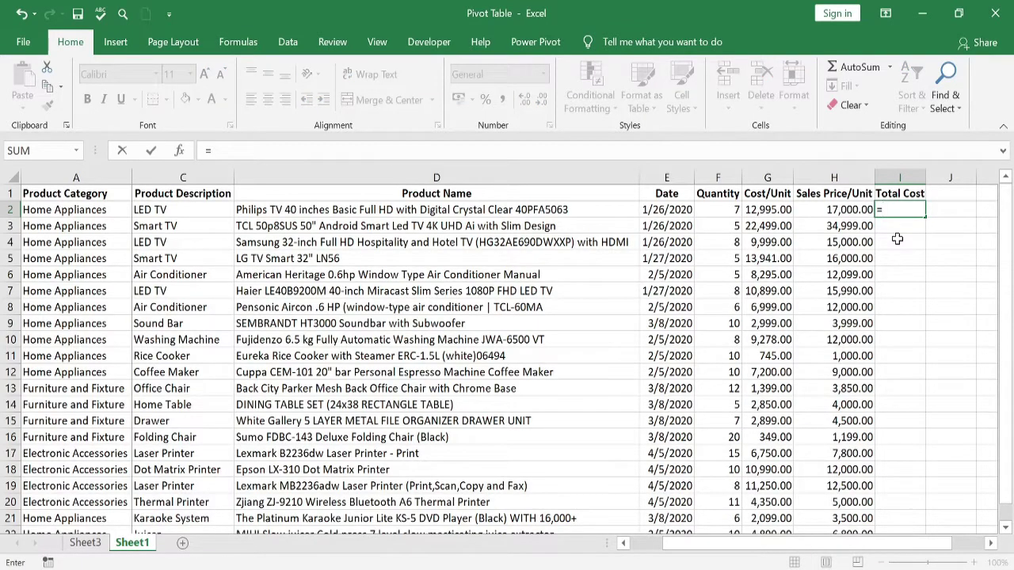
# Step: Enter =G2*F2 in cell I2 and format it as a number with thousands separator and two decimals
pyautogui.press('Left')
pyautogui.press('Left')
pyautogui.write('*')
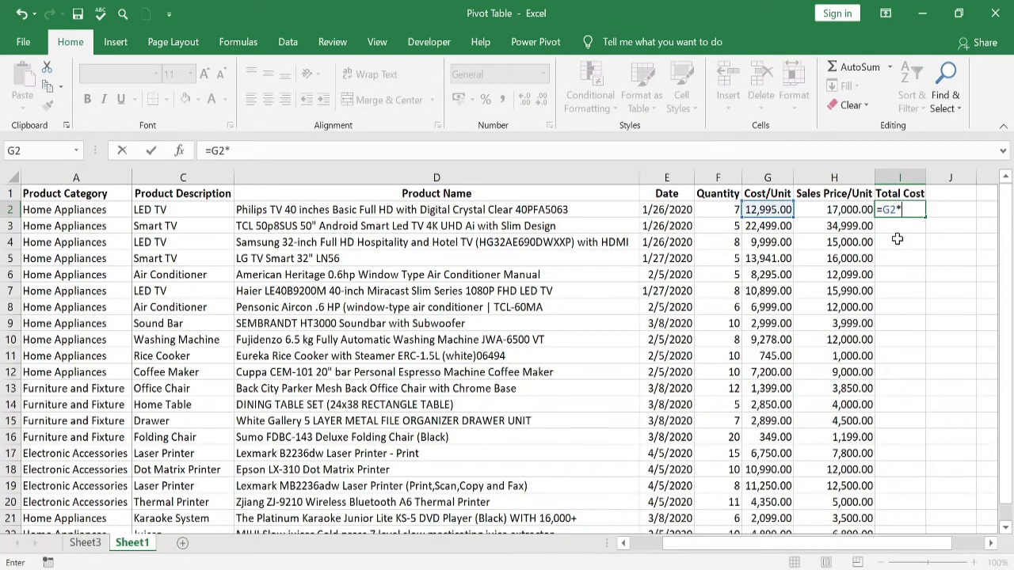
pyautogui.press('Left')
pyautogui.press('Left')
pyautogui.press('Left')
pyautogui.press('Return')
pyautogui.press('Up')
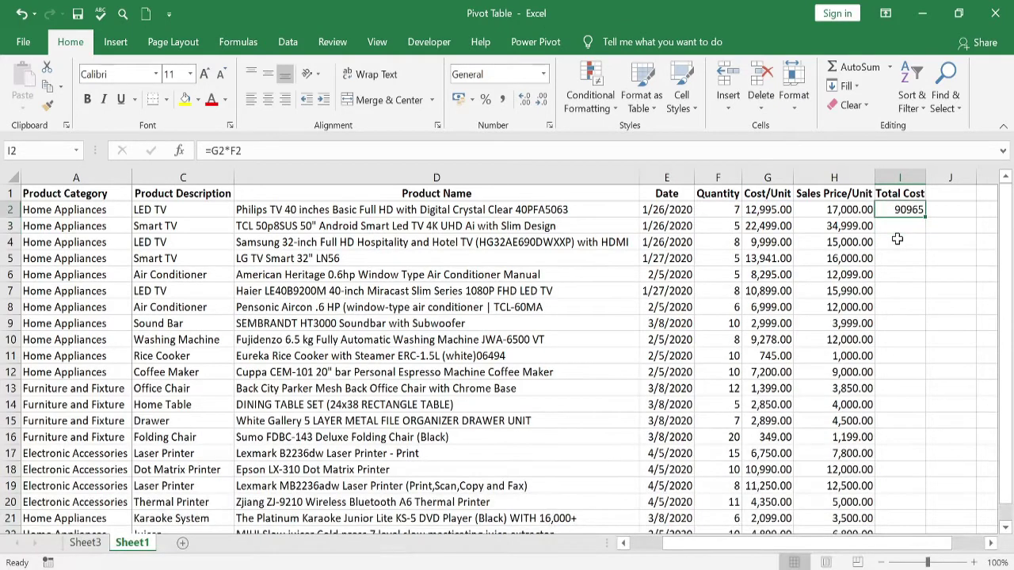
pyautogui.hotkey('ctrl', 'shift', '1')
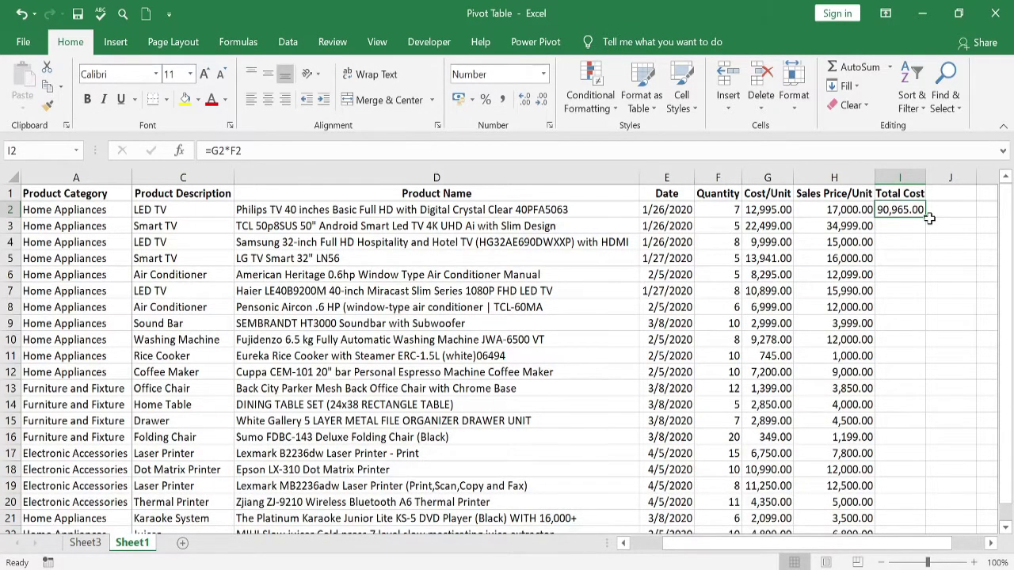
# Step: Fill the Total Cost formula down through I22 and autofit the width of column I
pyautogui.click(861, 209)
pyautogui.click(833, 387)
pyautogui.hotkey('ctrl', 'End')
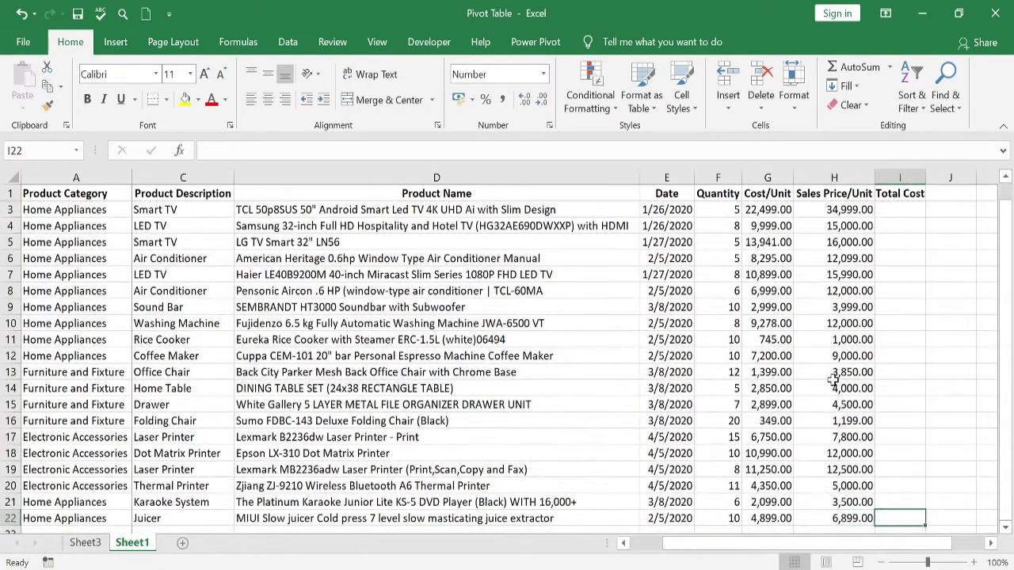
pyautogui.hotkey('ctrl', 'shift', 'Up')
pyautogui.hotkey('ctrl', 'd')
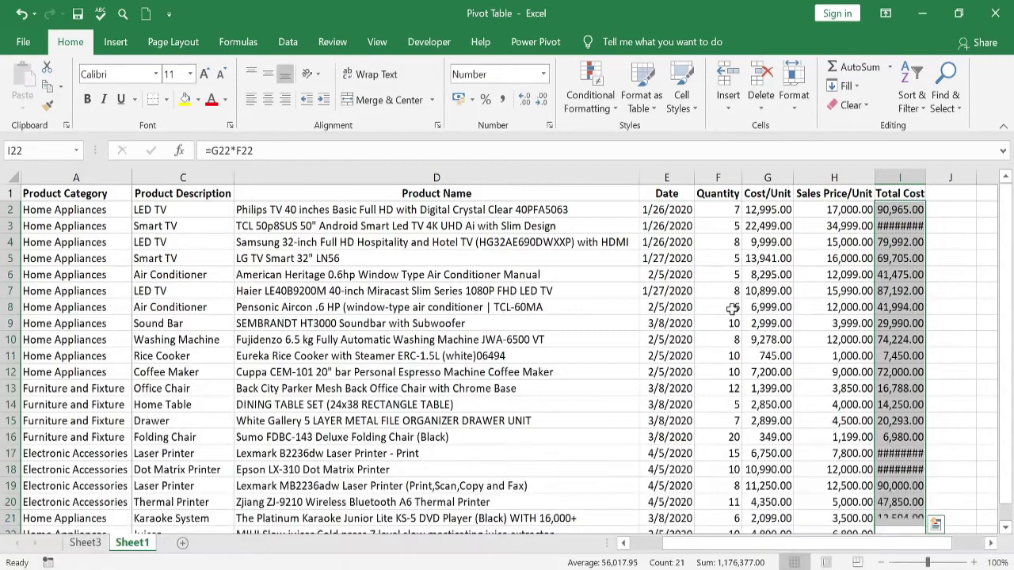
pyautogui.doubleClick(925, 177)
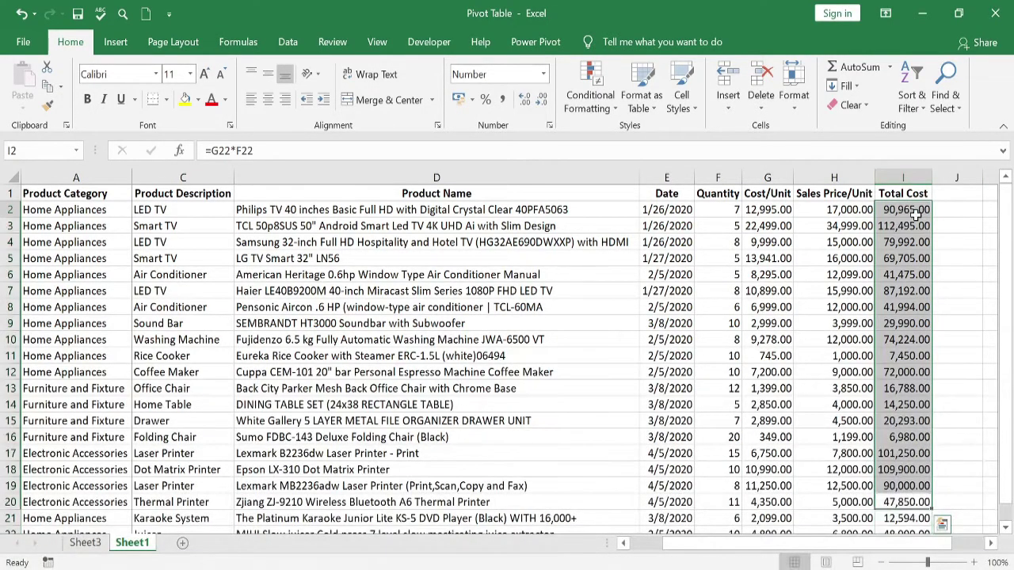
pyautogui.click(903, 210)
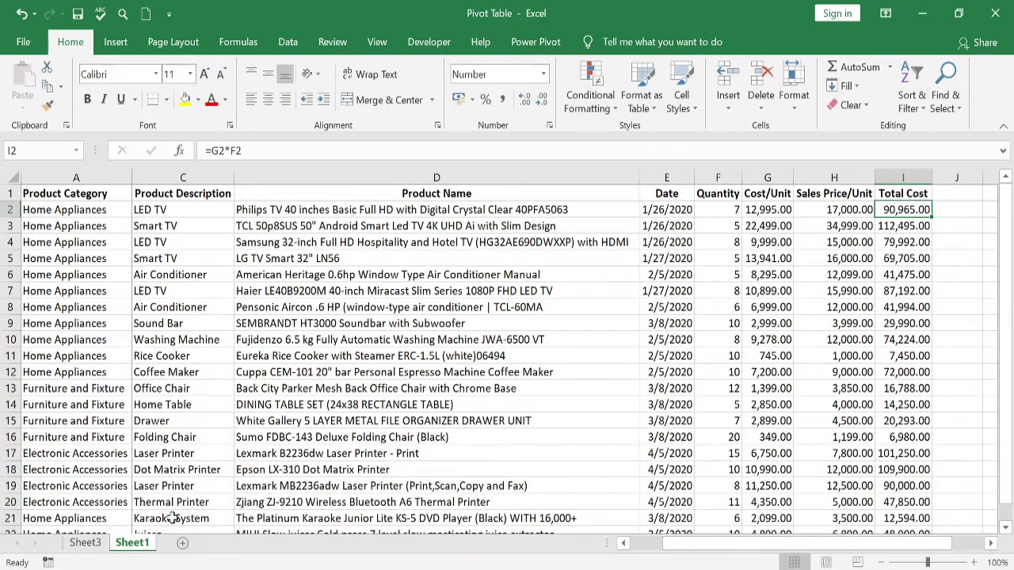
# Step: Change the data source of the PivotTable on Sheet3 to Sheet1!$A$1:$I$22 so it includes the Total Cost column
pyautogui.click(85, 542)
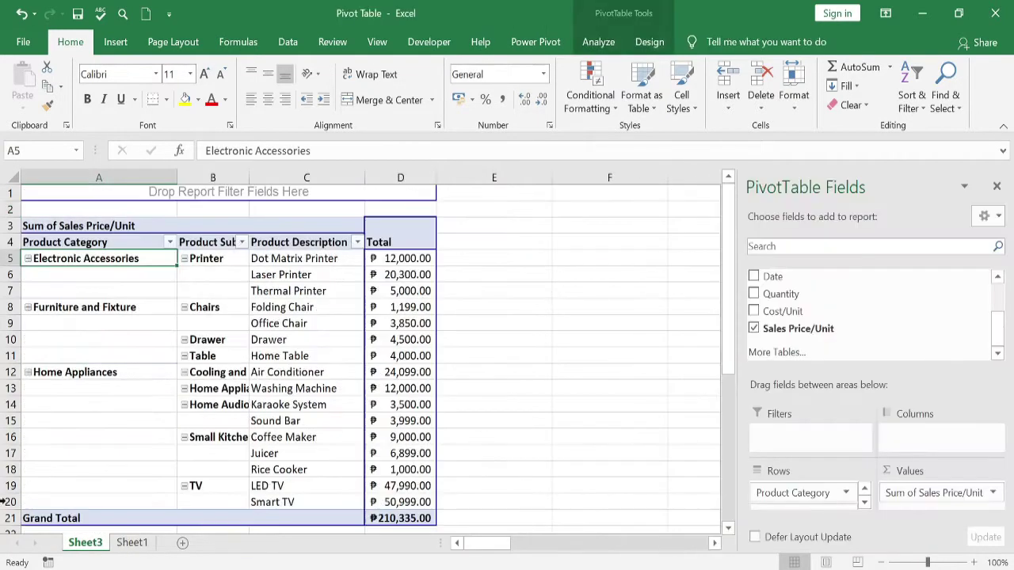
pyautogui.click(290, 264)
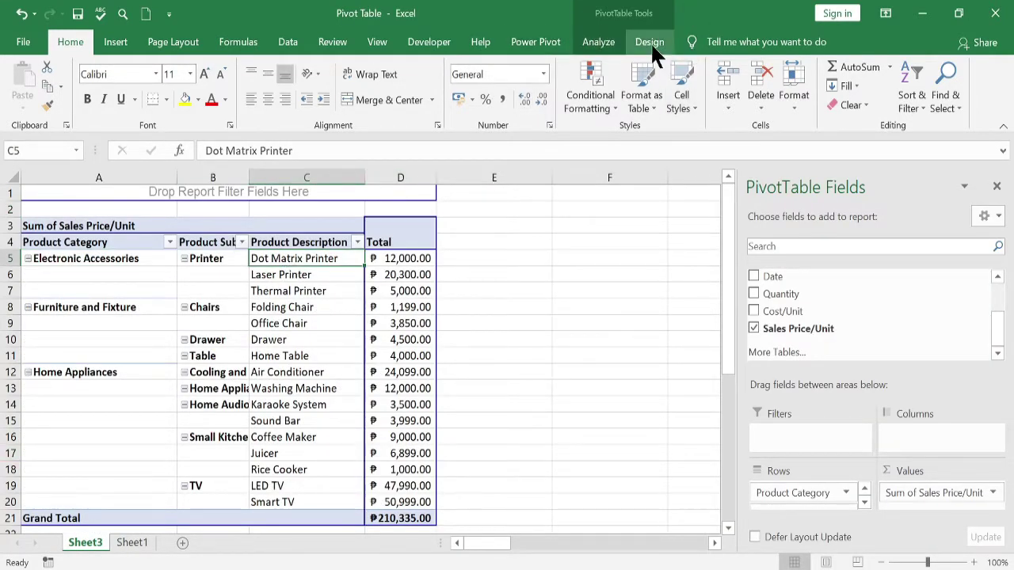
pyautogui.click(609, 38)
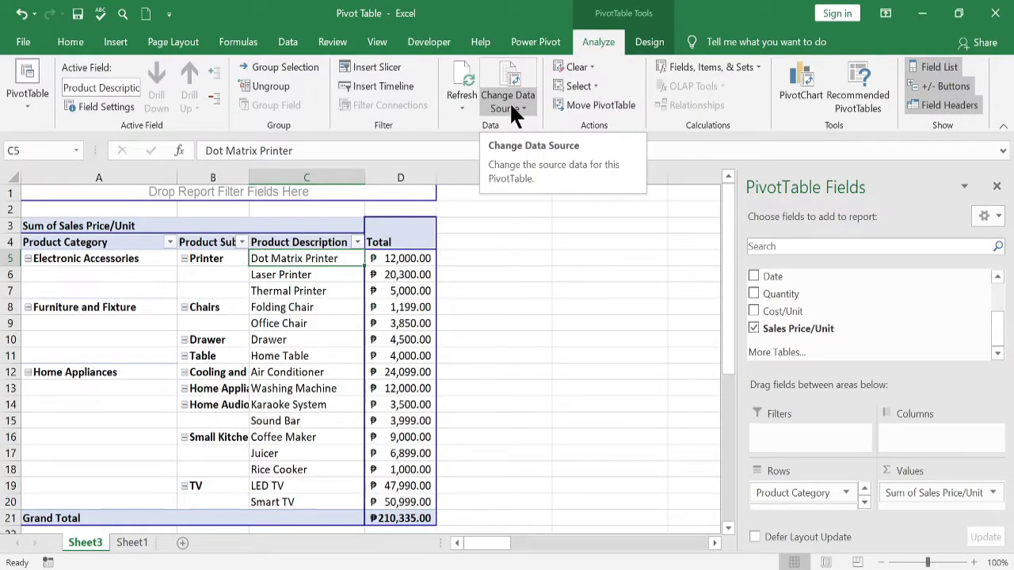
pyautogui.click(511, 107)
pyautogui.click(525, 128)
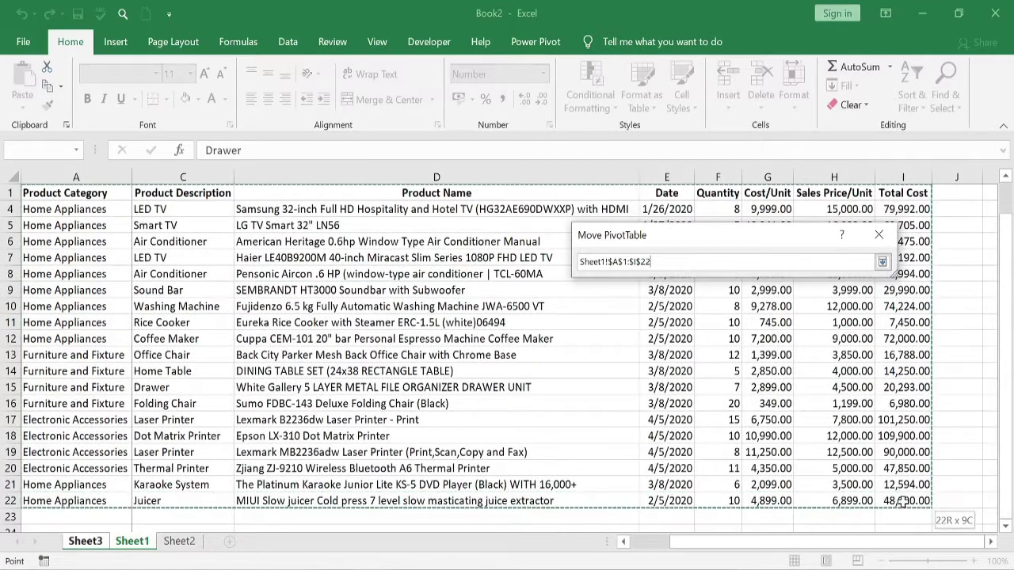
pyautogui.press('Return')
pyautogui.click(789, 396)
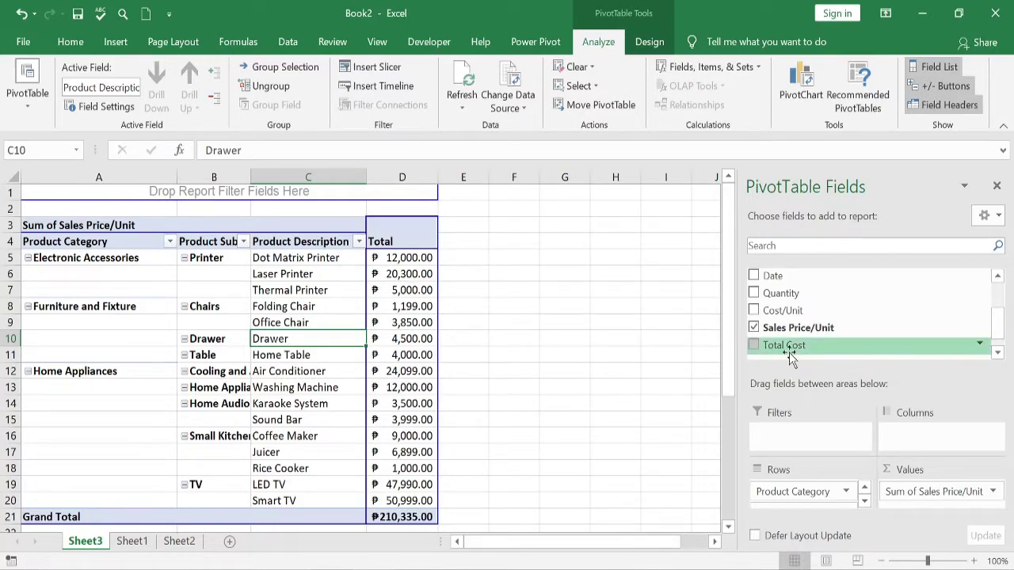
# Step: Add the Total Cost field to the PivotTable values and check it against the source column on Sheet1
pyautogui.click(754, 346)
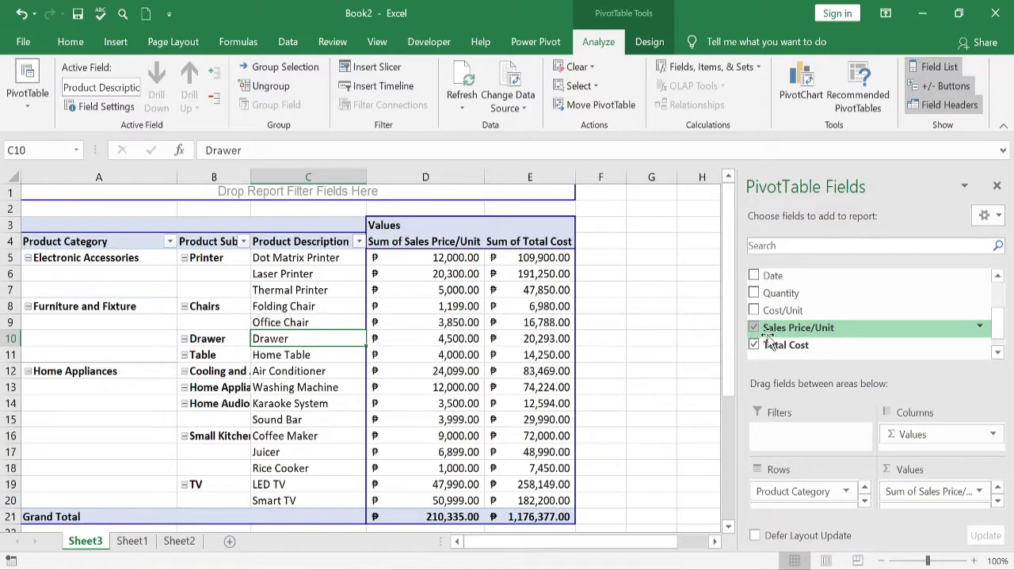
pyautogui.click(135, 543)
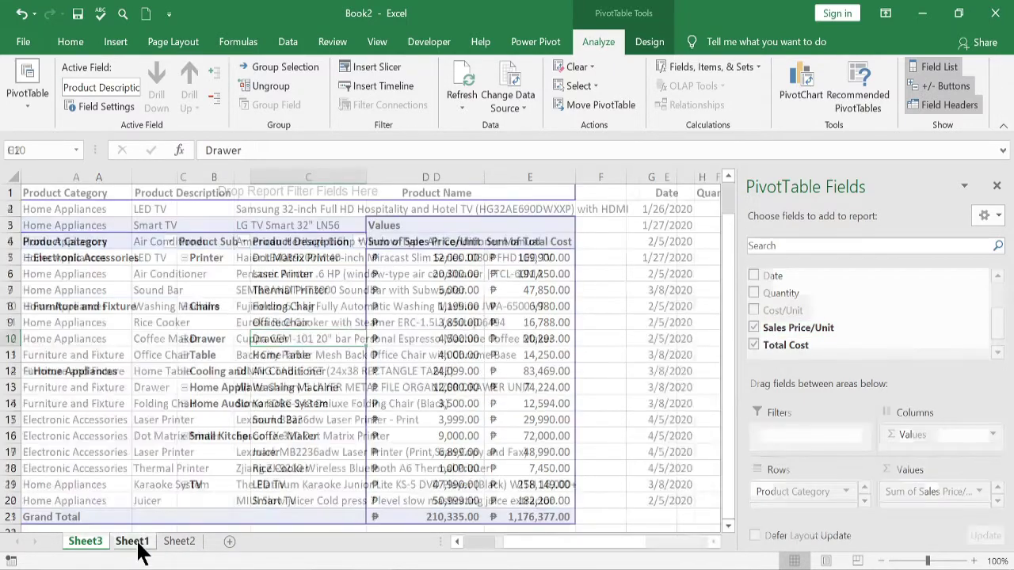
pyautogui.click(907, 177)
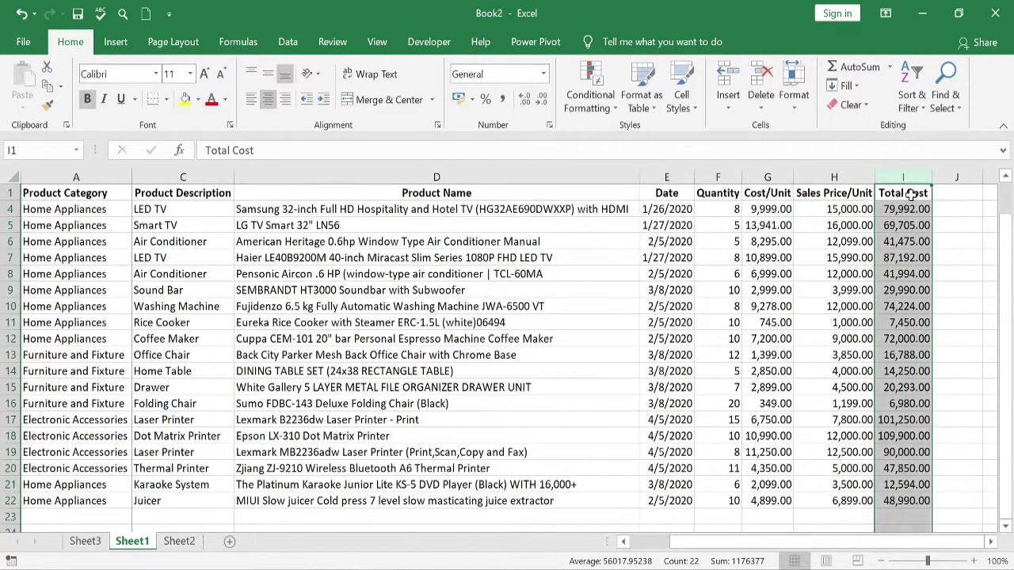
pyautogui.click(84, 545)
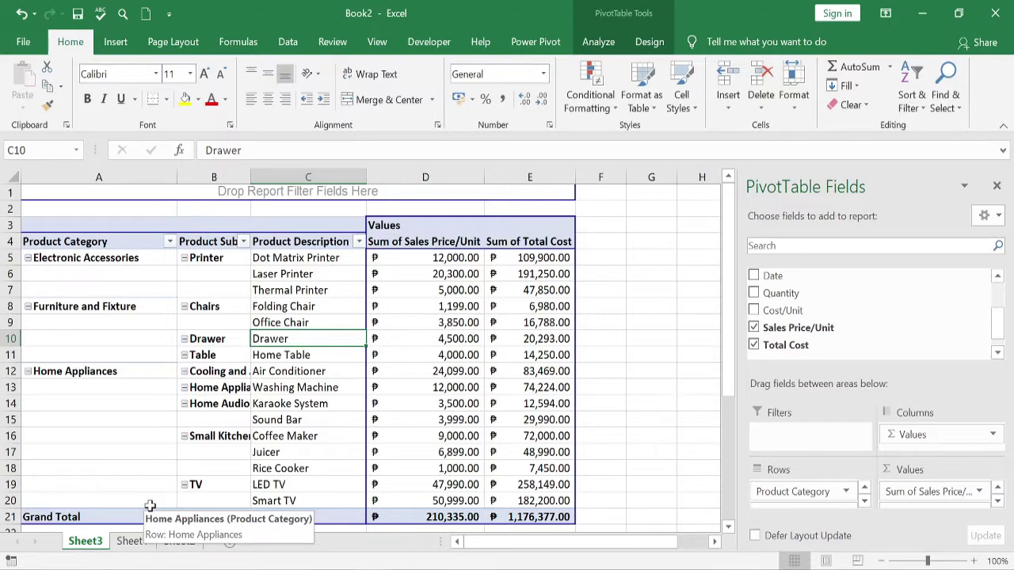
# Step: Start a new calculated field in the PivotTable and name it Total Sales
pyautogui.click(599, 47)
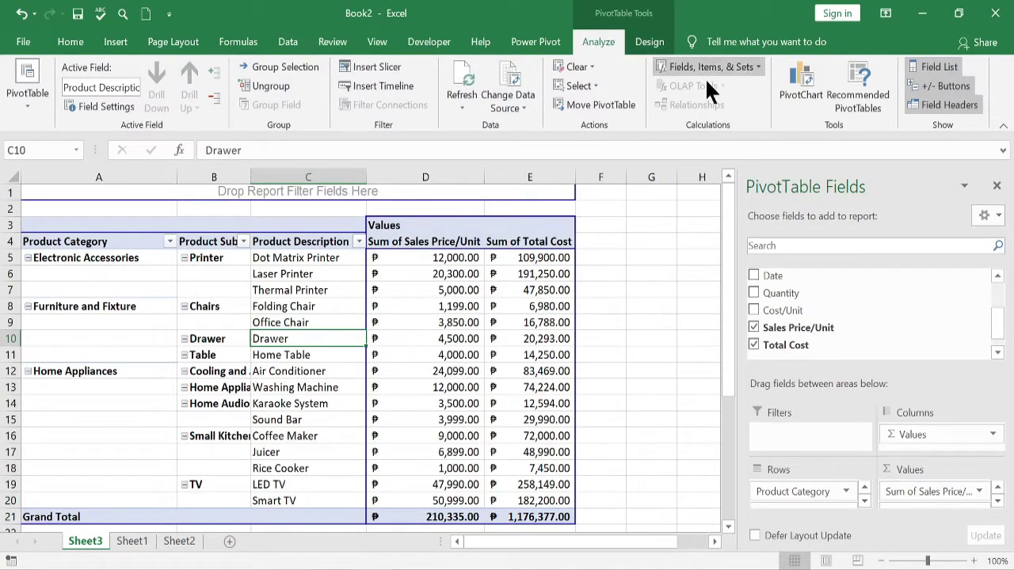
pyautogui.click(724, 66)
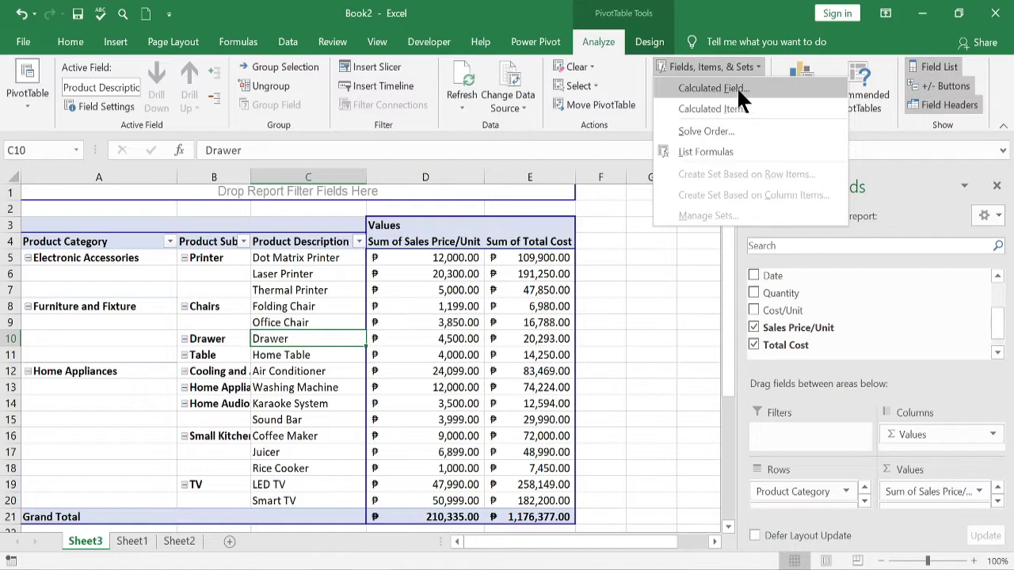
pyautogui.click(737, 88)
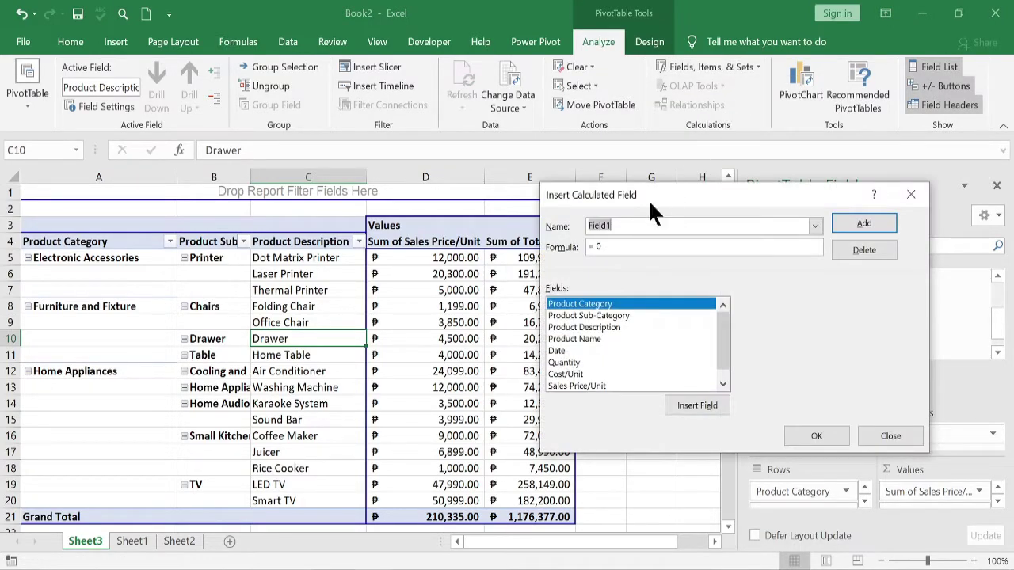
pyautogui.write('tal Sales')
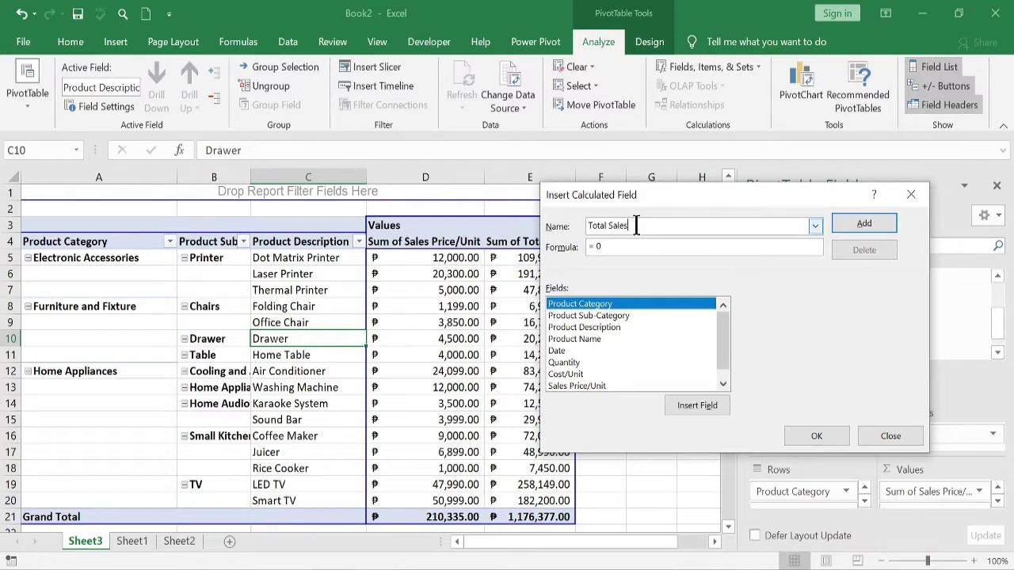
# Step: Set the Total Sales formula to Quantity multiplied by 'Sales Price/Unit' and add the calculated field to the PivotTable
pyautogui.moveTo(721, 336); pyautogui.dragTo(711, 375)
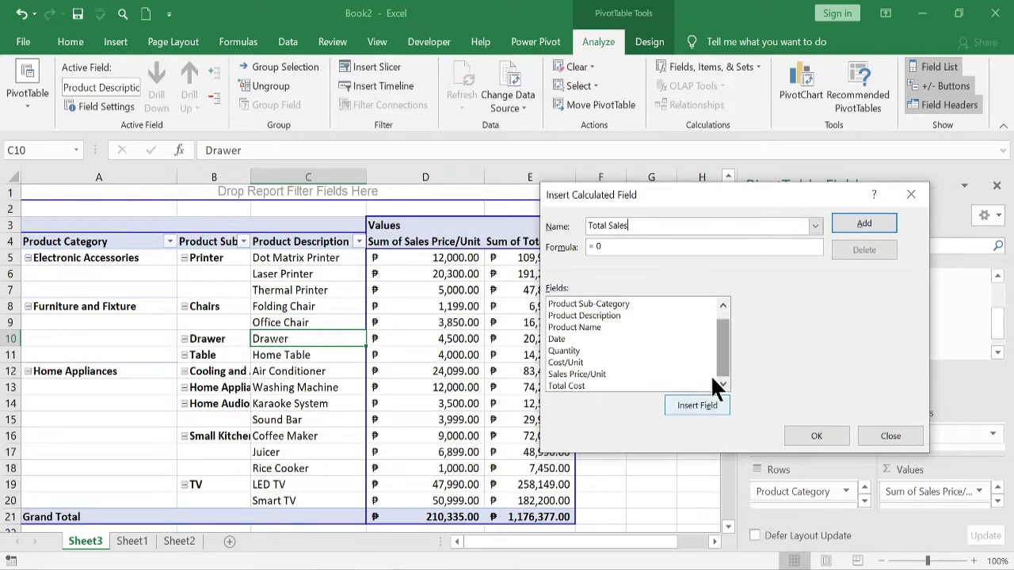
pyautogui.click(573, 350)
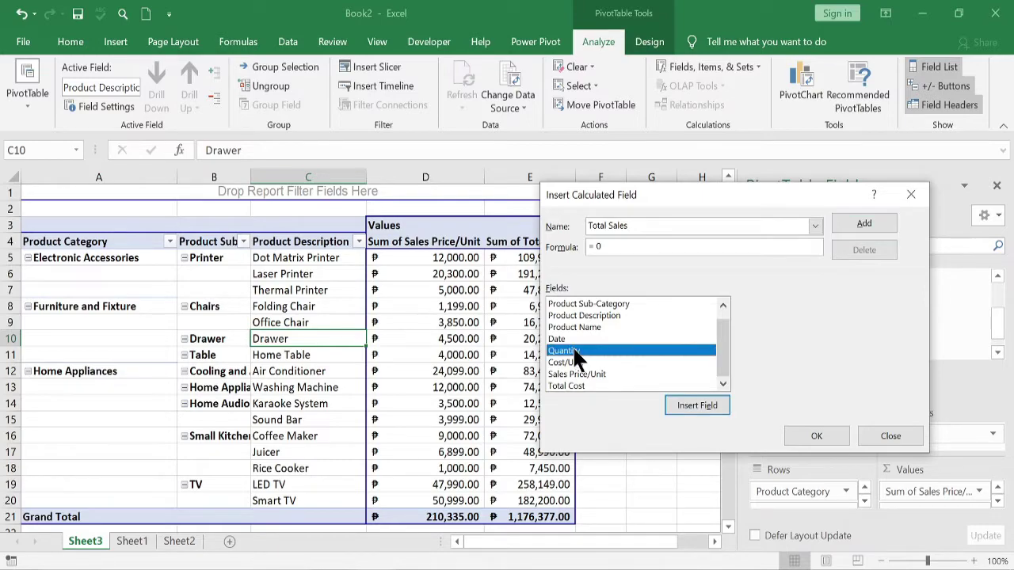
pyautogui.click(678, 404)
pyautogui.click(686, 402)
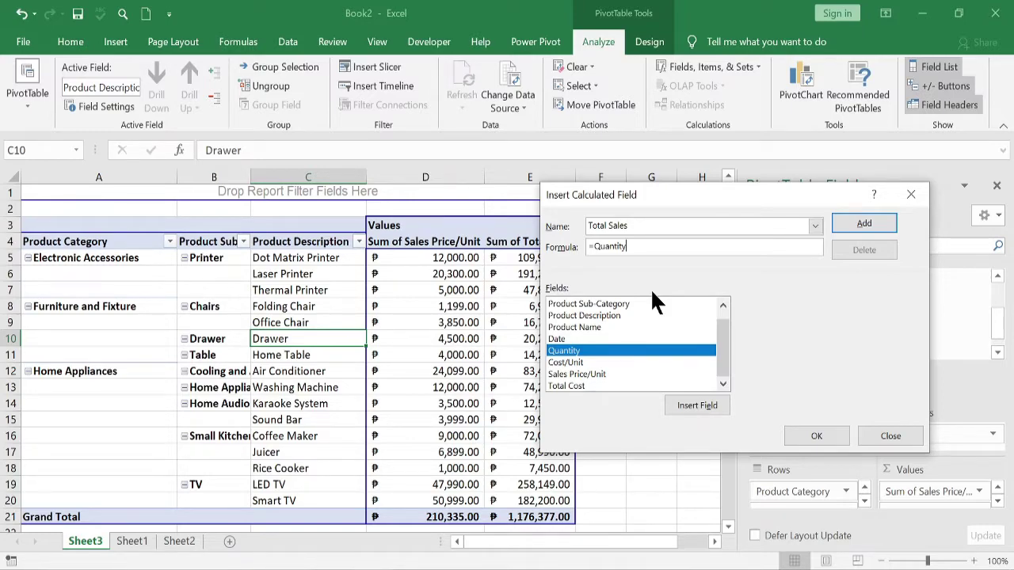
pyautogui.write('*')
pyautogui.click(600, 375)
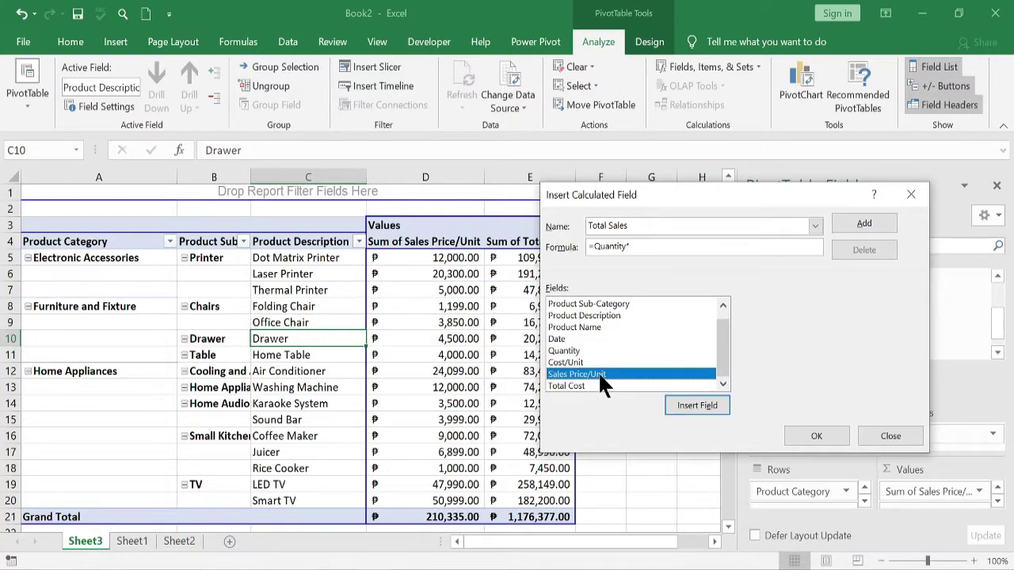
pyautogui.click(697, 406)
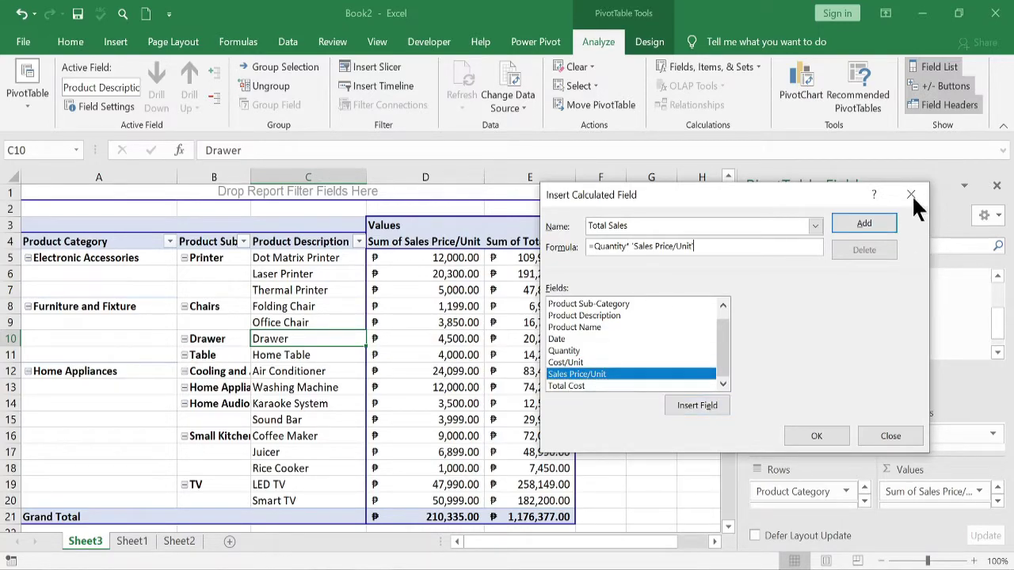
pyautogui.click(864, 222)
pyautogui.click(815, 436)
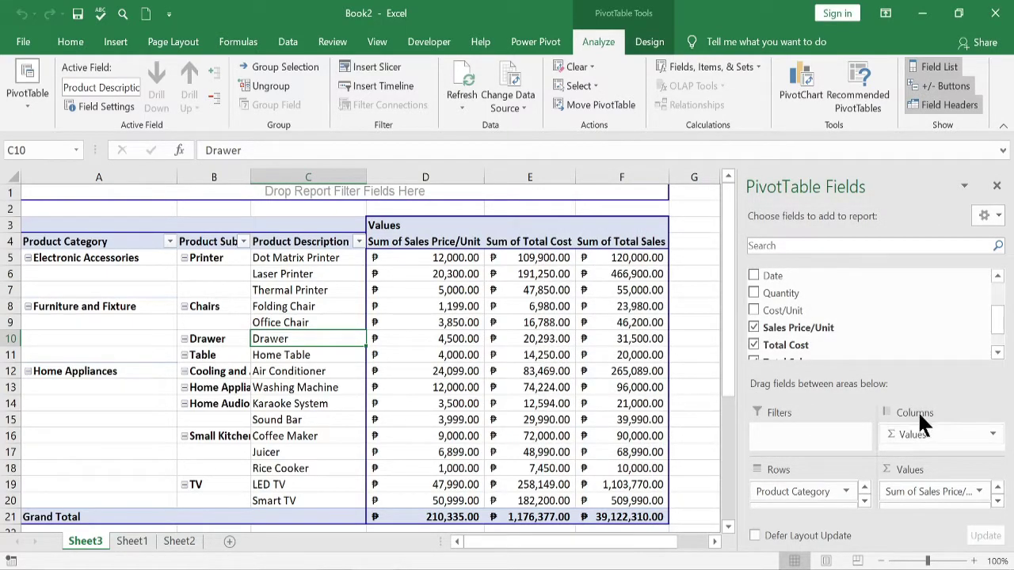
# Step: Add Cost/Unit to the PivotTable values and move it to first place, ahead of Sales Price/Unit
pyautogui.scroll(-1, 992, 337)
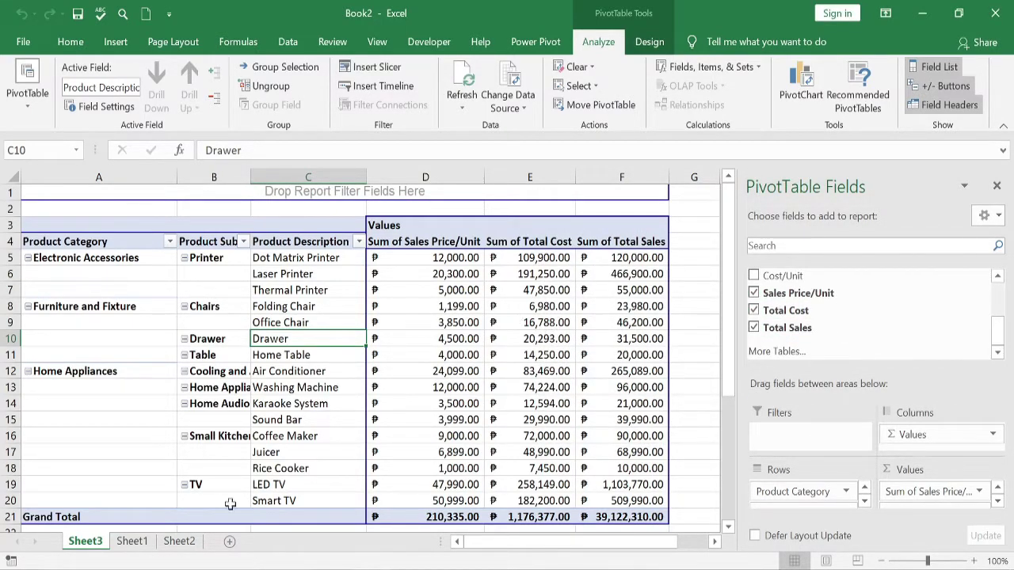
pyautogui.click(131, 541)
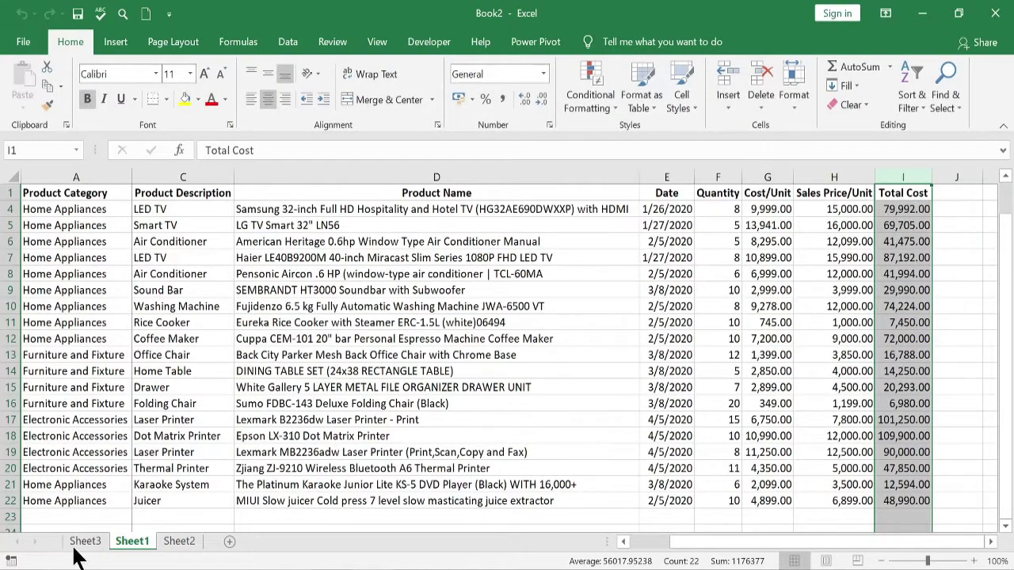
pyautogui.click(98, 542)
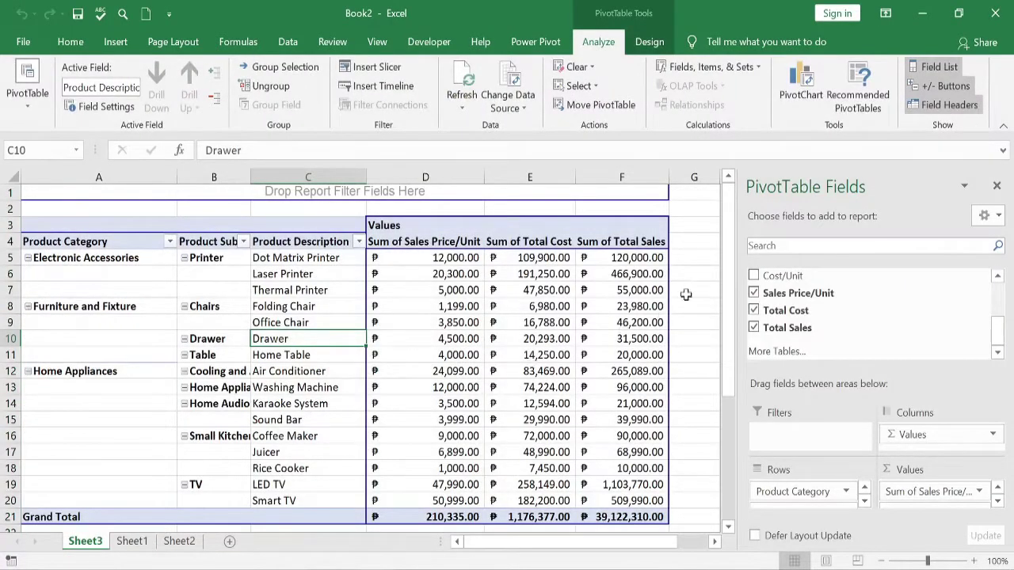
pyautogui.moveTo(643, 279)
pyautogui.click(756, 275)
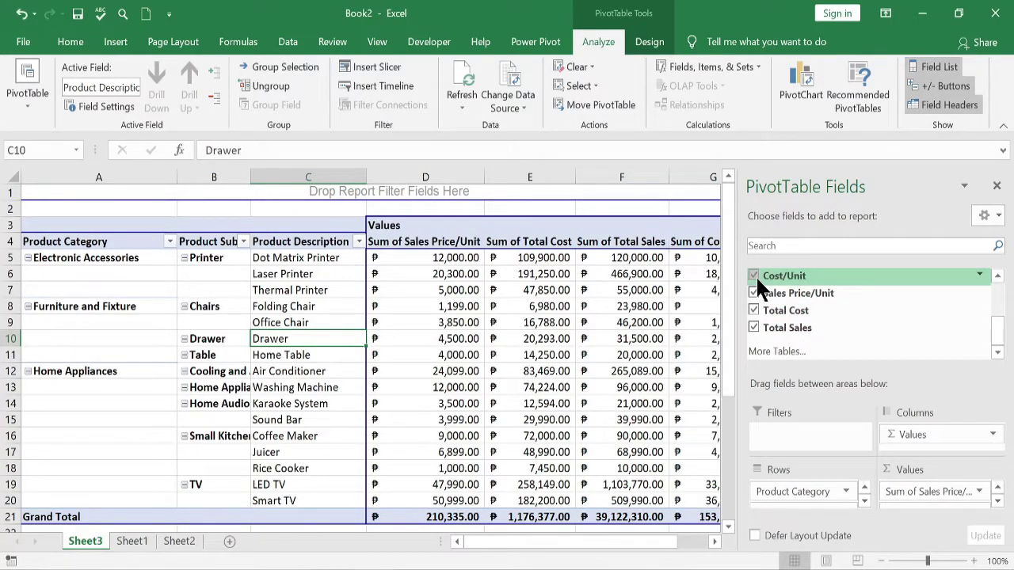
pyautogui.click(997, 501)
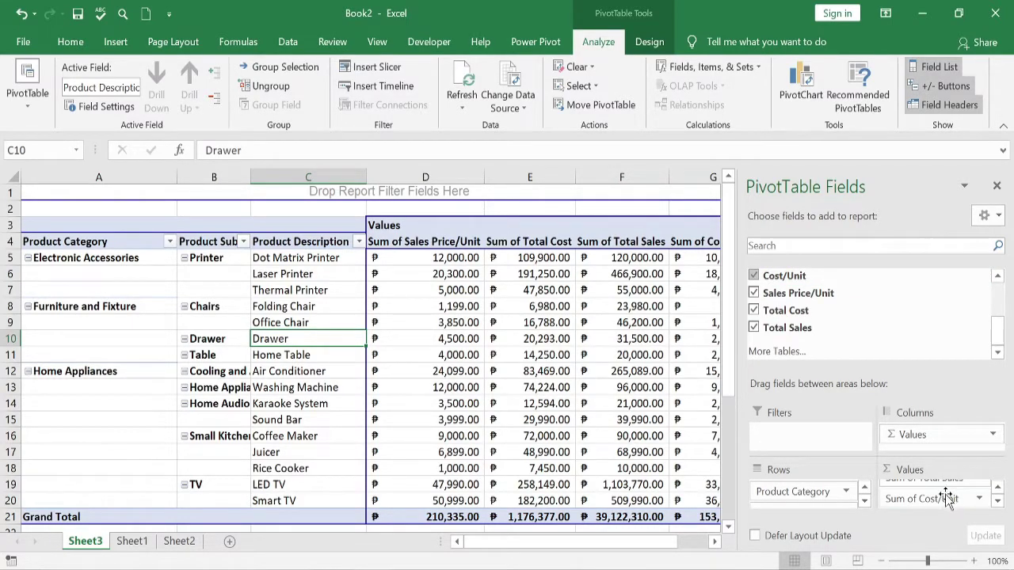
pyautogui.moveTo(947, 498); pyautogui.dragTo(956, 498)
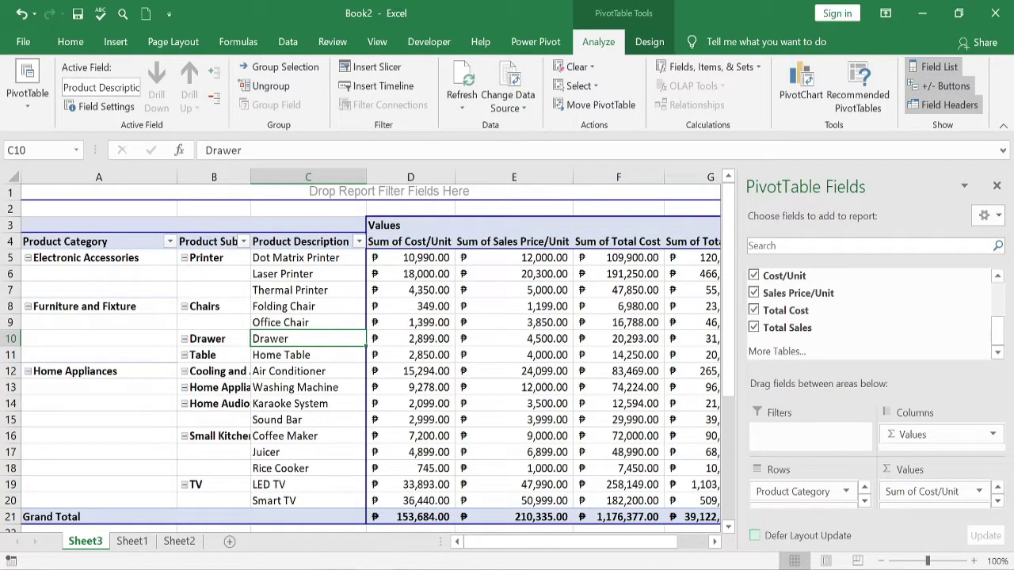
pyautogui.moveTo(563, 543)
pyautogui.mouseDown()
pyautogui.moveTo(640, 549)
pyautogui.moveTo(567, 531)
pyautogui.moveTo(568, 547)
pyautogui.moveTo(576, 543)
pyautogui.moveTo(567, 545)
pyautogui.mouseUp()
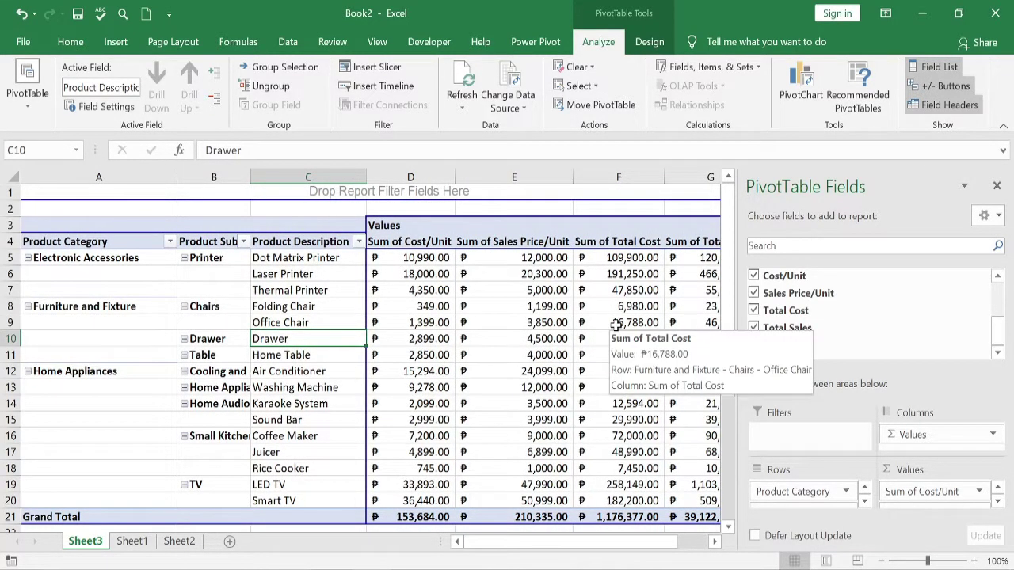
# Step: Show the Sum of Total Cost values as % of Grand Total
pyautogui.rightClick(616, 325)
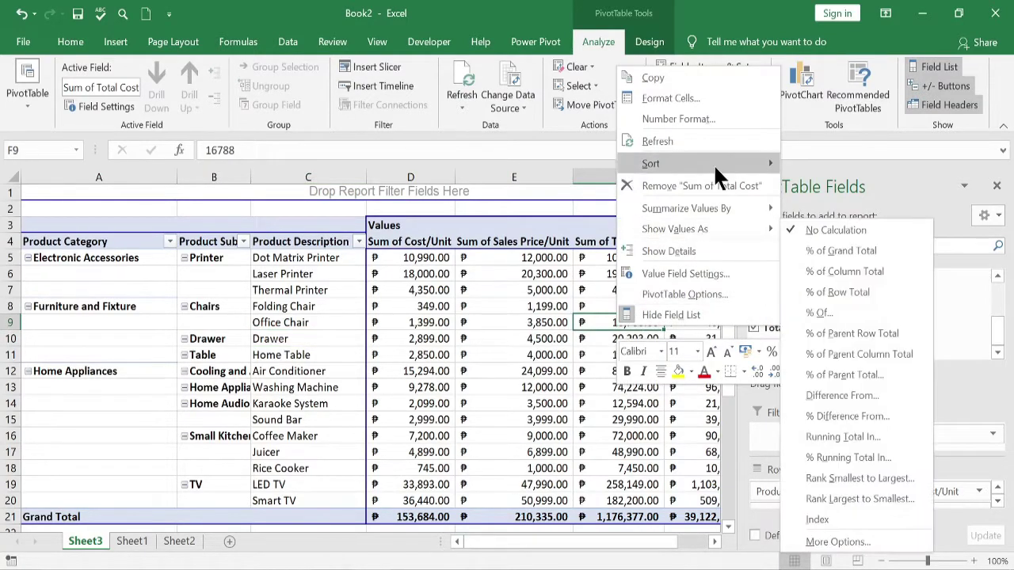
pyautogui.moveTo(700, 221)
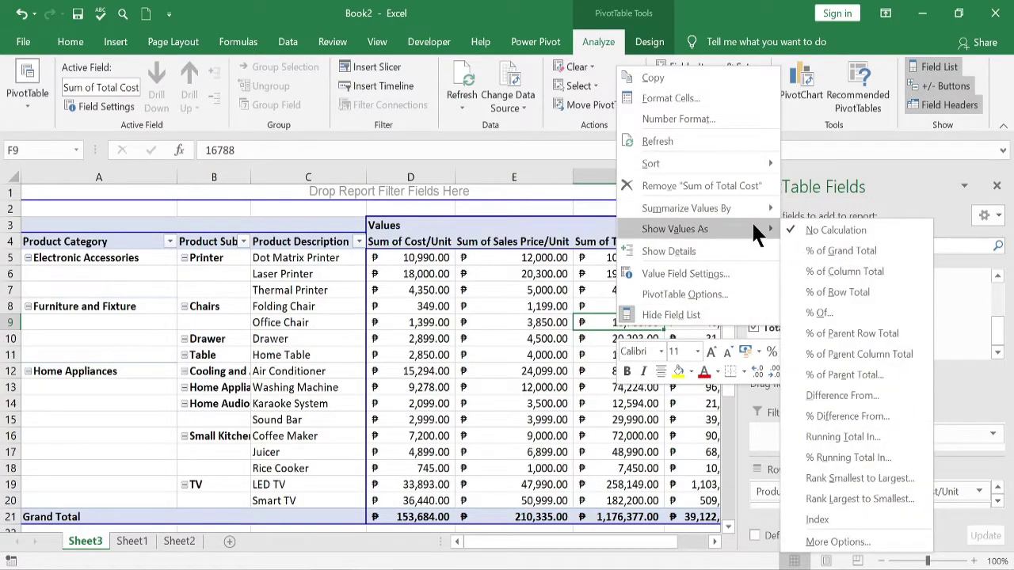
pyautogui.click(821, 251)
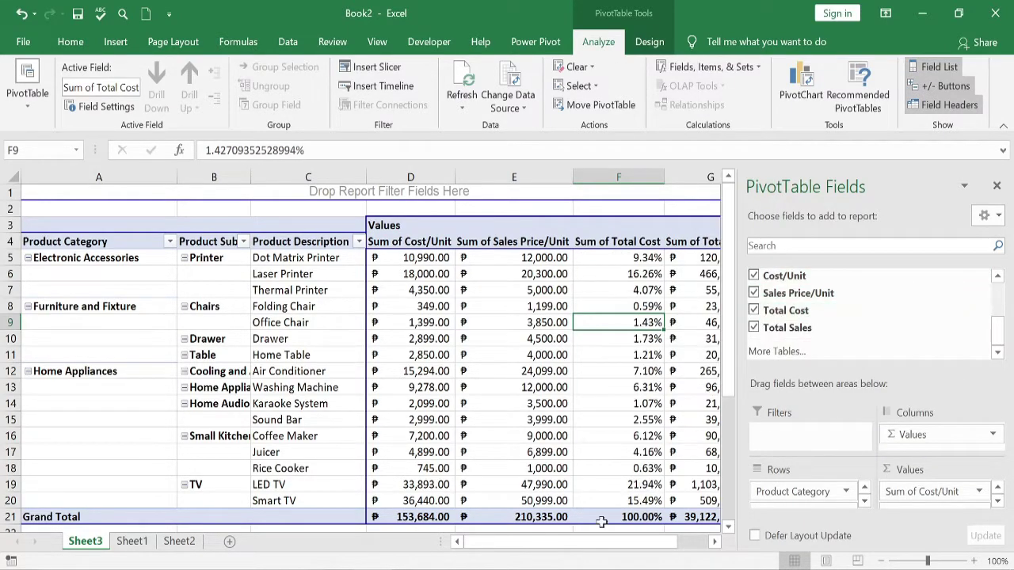
pyautogui.moveTo(527, 549); pyautogui.dragTo(561, 555)
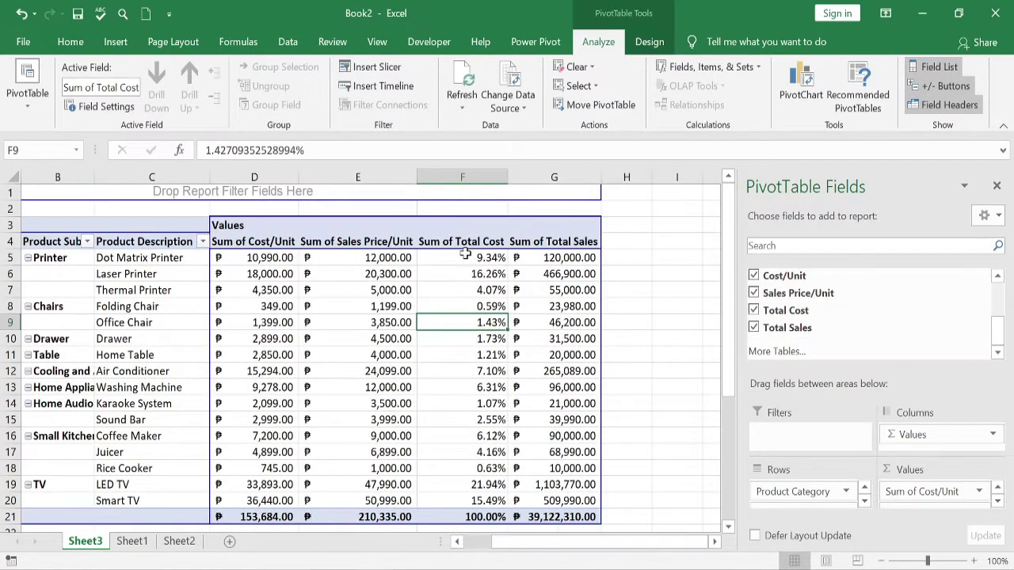
# Step: Examine the percentages of the individual products in the Sum of Total Cost column
pyautogui.moveTo(475, 259); pyautogui.dragTo(490, 516)
pyautogui.click(491, 485)
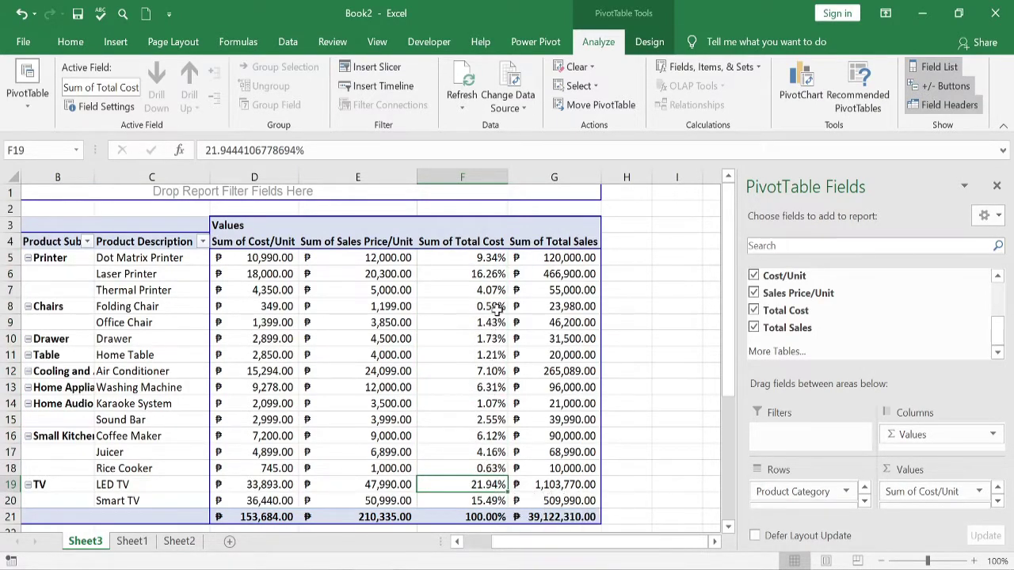
pyautogui.moveTo(491, 258); pyautogui.dragTo(485, 501)
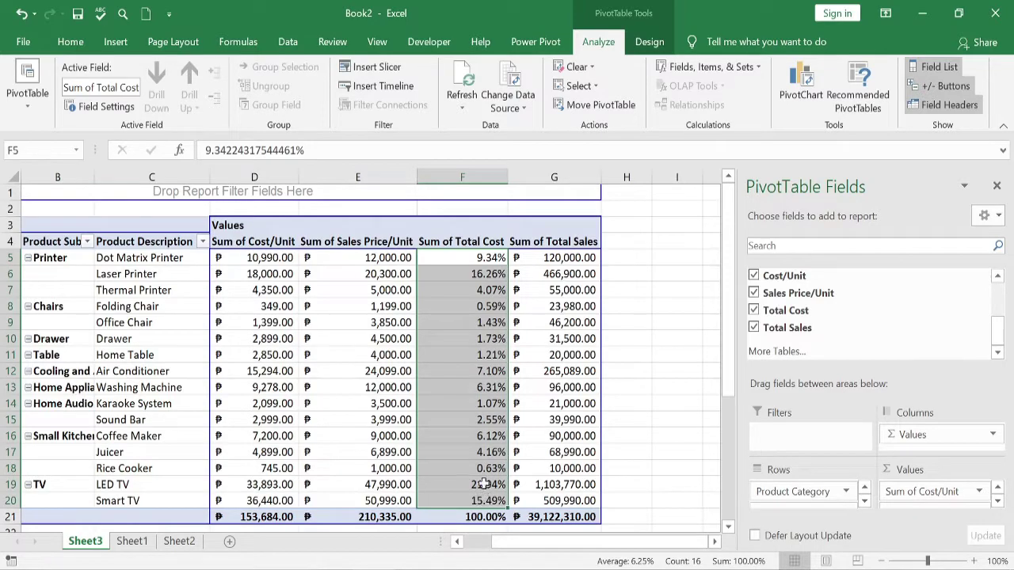
pyautogui.rightClick(449, 325)
pyautogui.press('Escape')
pyautogui.click(502, 342)
pyautogui.click(590, 345)
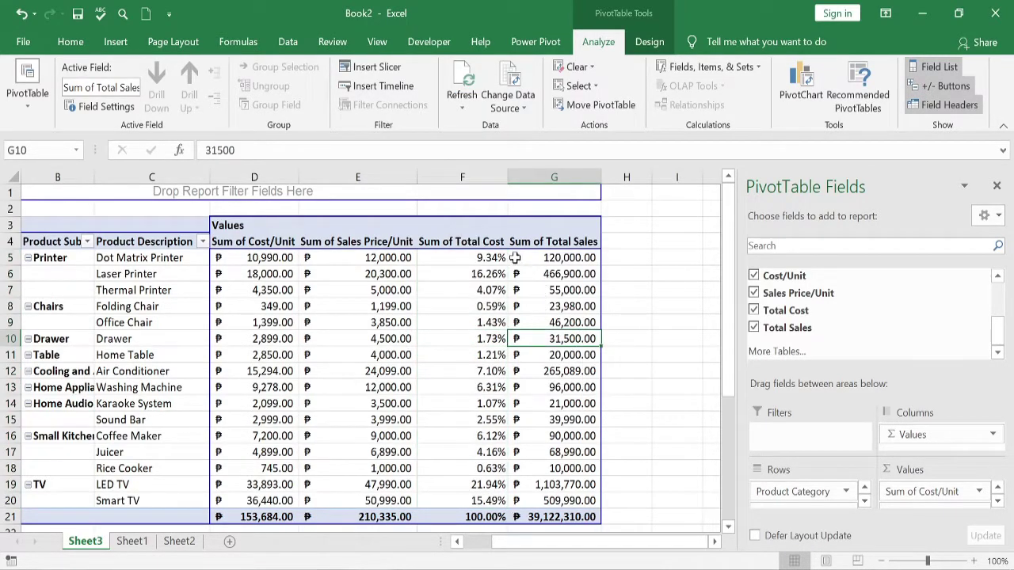
# Step: Change the Cost/Unit values in the PivotTable to be summarized by Count
pyautogui.moveTo(490, 258)
pyautogui.moveTo(275, 255)
pyautogui.moveTo(277, 258); pyautogui.dragTo(291, 496)
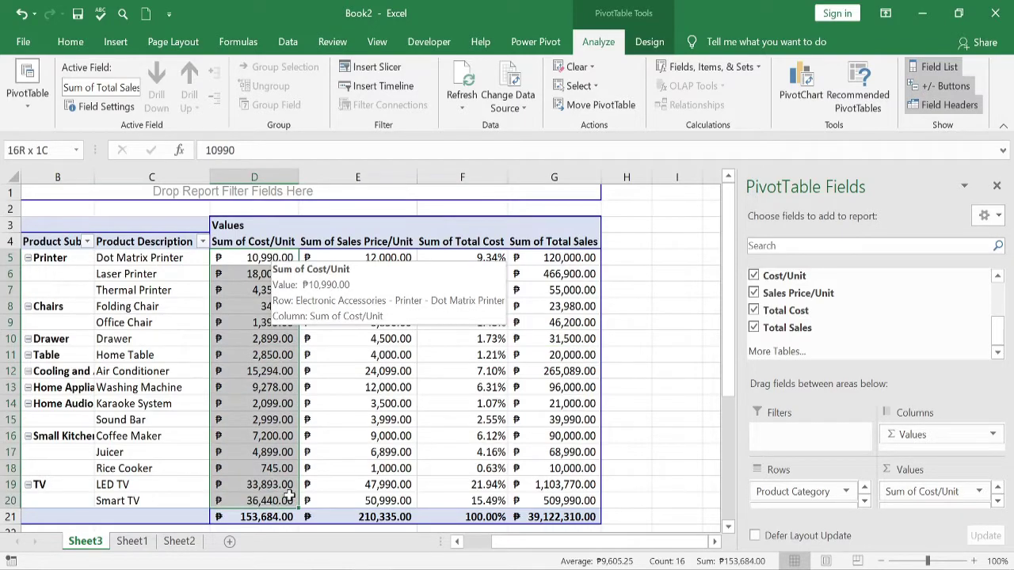
pyautogui.click(978, 492)
pyautogui.click(953, 471)
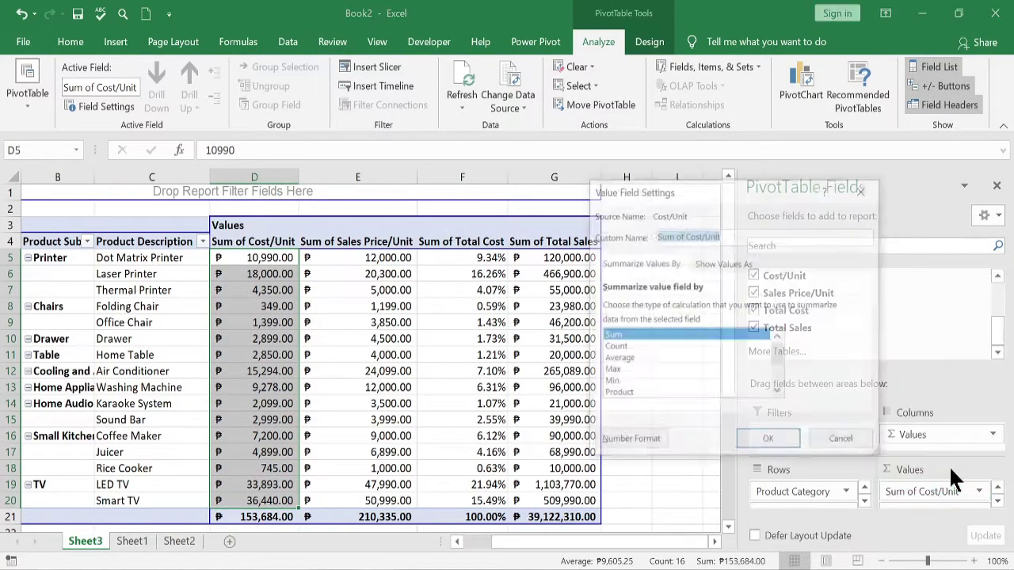
pyautogui.moveTo(778, 355)
pyautogui.mouseDown()
pyautogui.moveTo(772, 389)
pyautogui.moveTo(781, 339)
pyautogui.mouseUp()
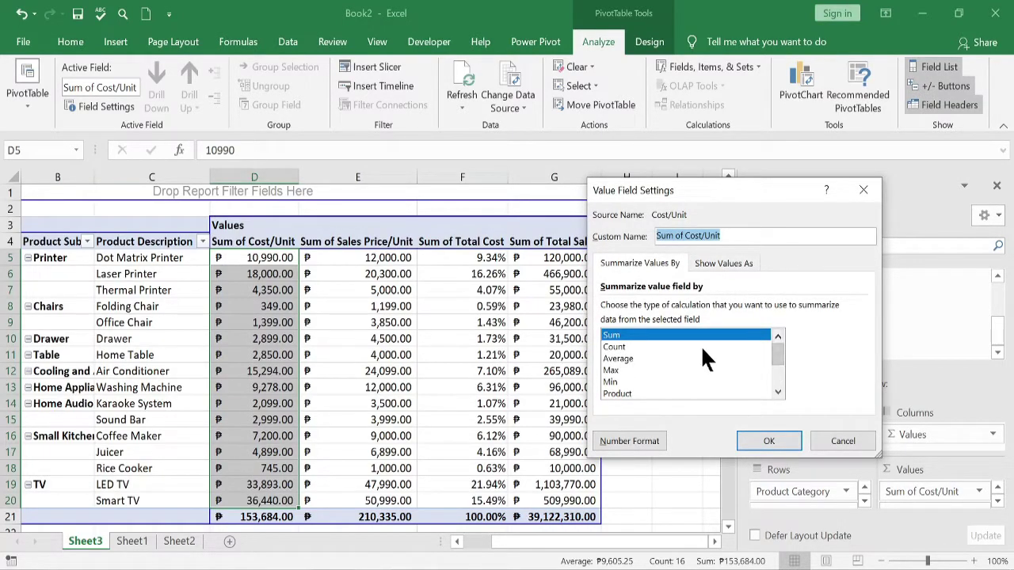
pyautogui.click(613, 347)
pyautogui.click(780, 441)
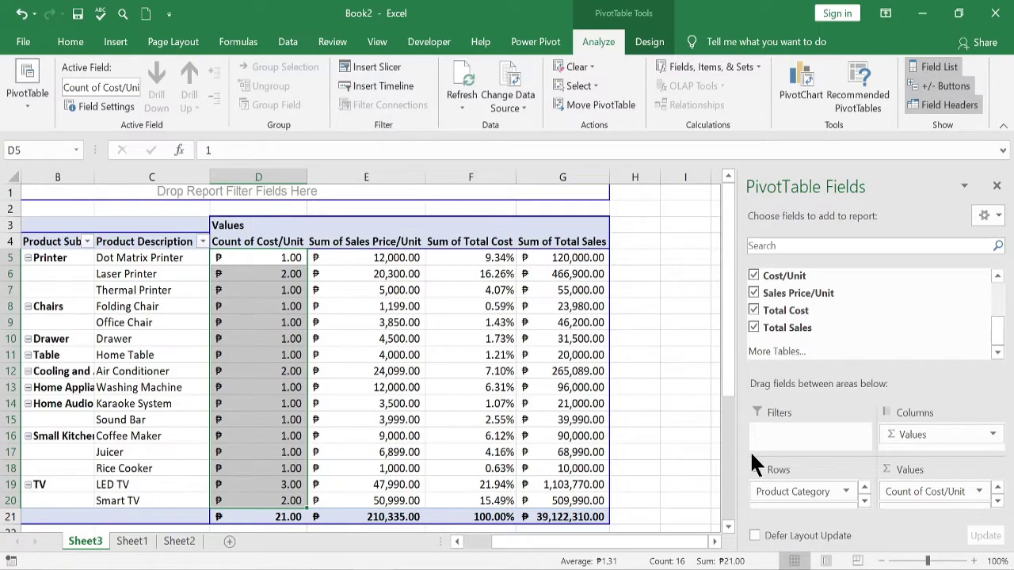
pyautogui.click(939, 495)
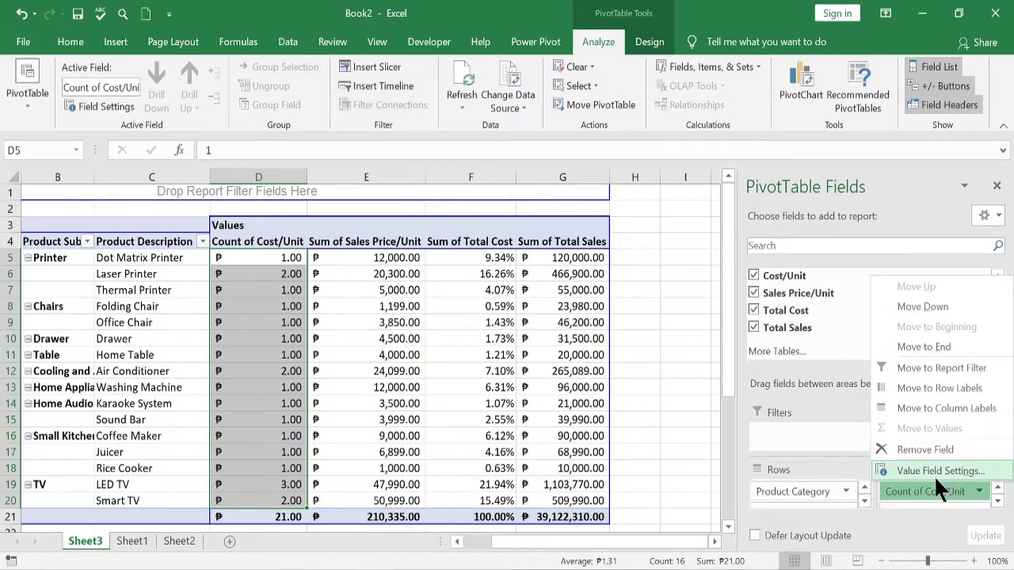
pyautogui.click(934, 473)
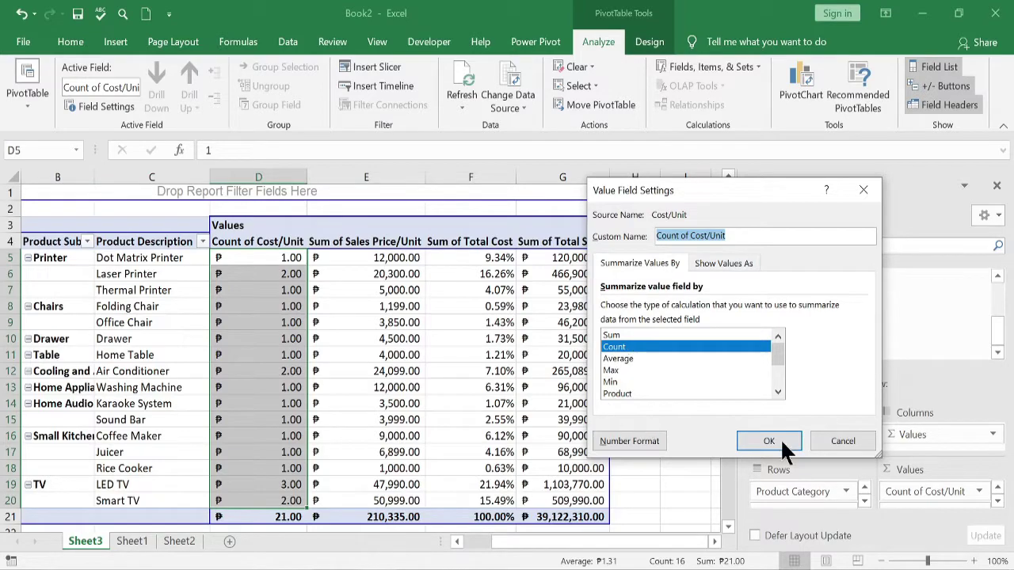
pyautogui.click(823, 443)
# Step: Change the Sales Price/Unit values in the PivotTable to be summarized by Average
pyautogui.click(381, 279)
pyautogui.moveTo(388, 258); pyautogui.dragTo(412, 500)
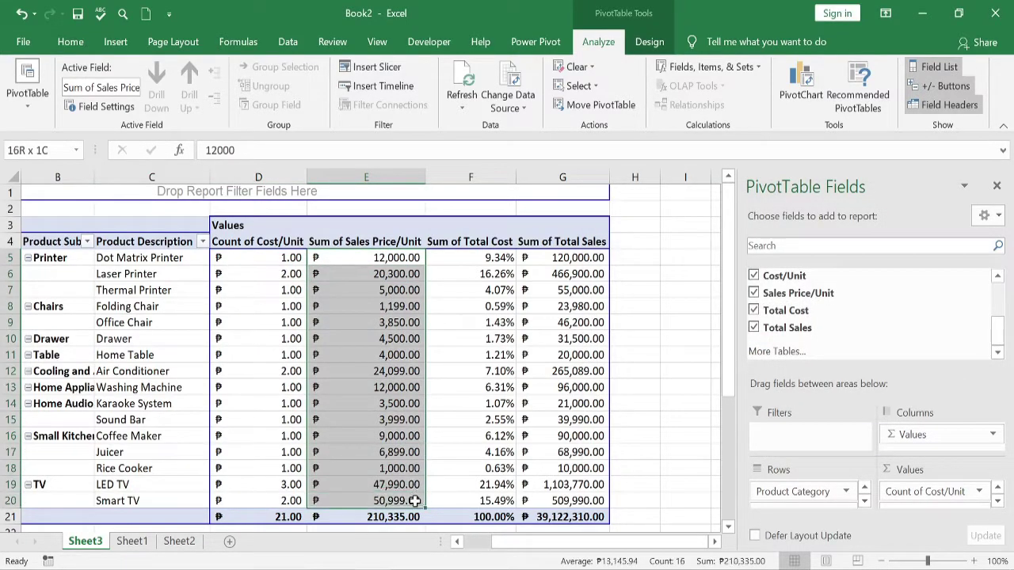
pyautogui.click(997, 501)
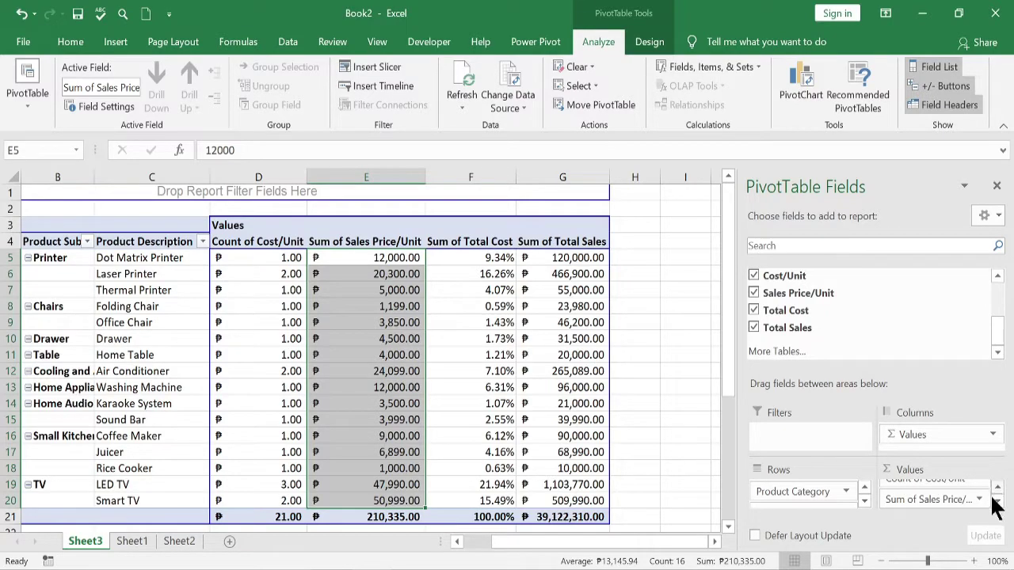
pyautogui.click(979, 499)
pyautogui.click(935, 479)
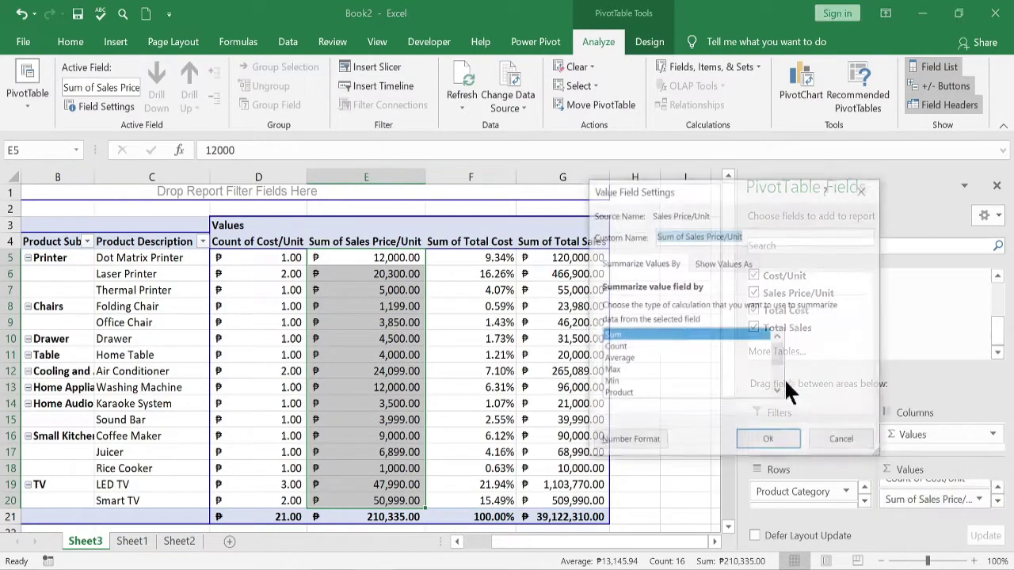
pyautogui.click(644, 361)
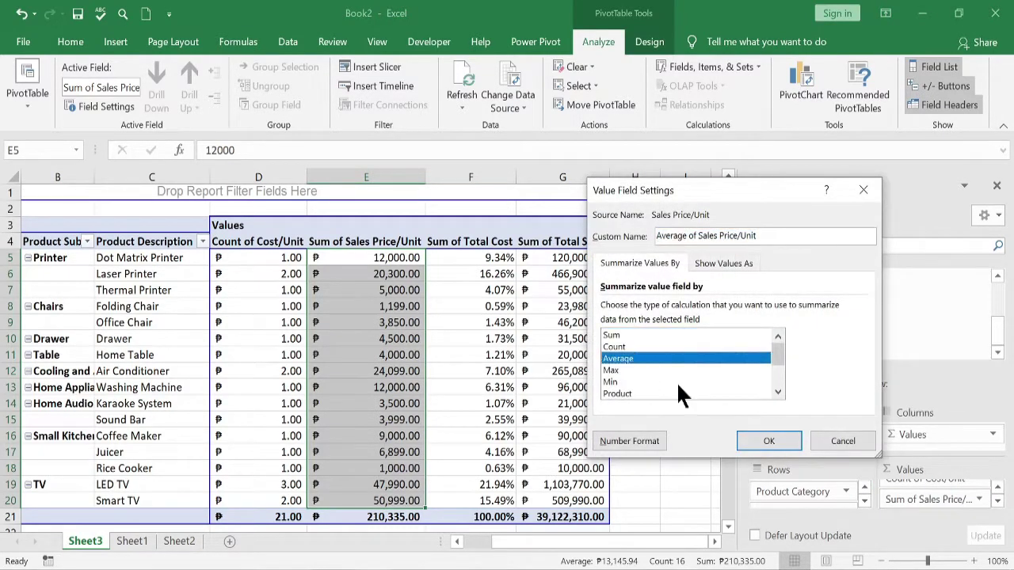
pyautogui.click(769, 442)
pyautogui.click(377, 336)
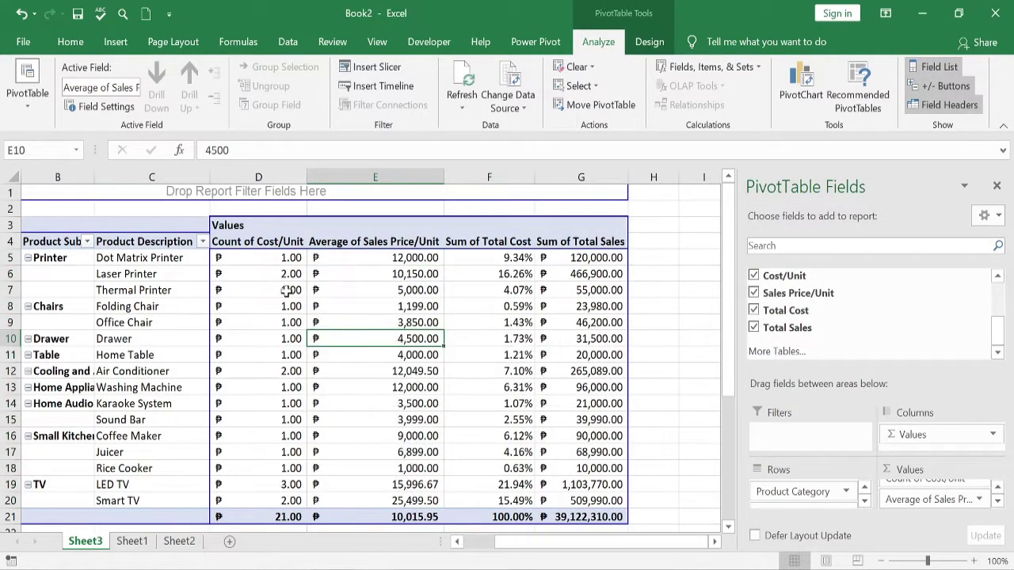
# Step: Examine the Count of Cost/Unit values of the products, comparing the Laser Printer row across its columns
pyautogui.moveTo(283, 257); pyautogui.dragTo(287, 503)
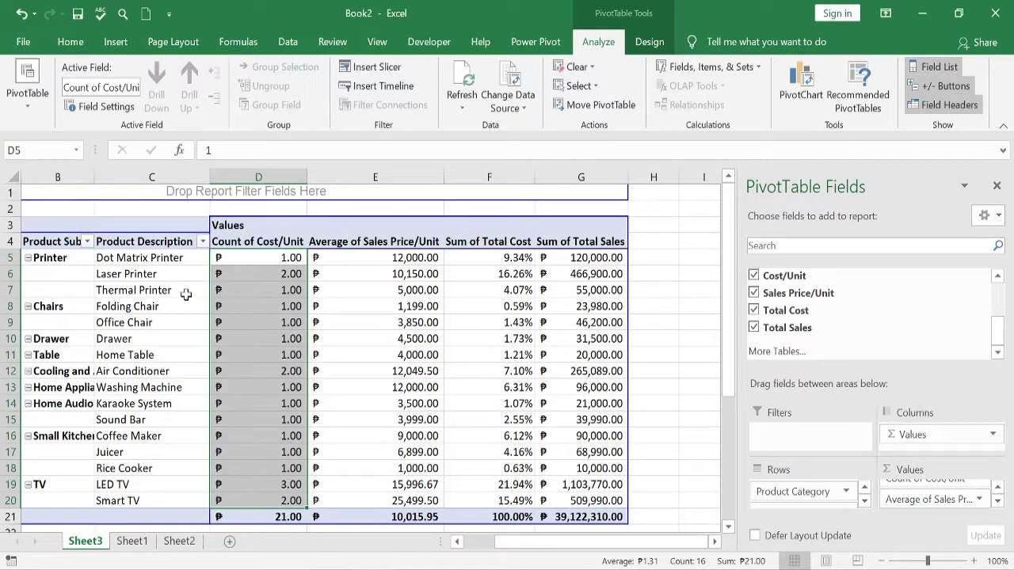
pyautogui.click(139, 273)
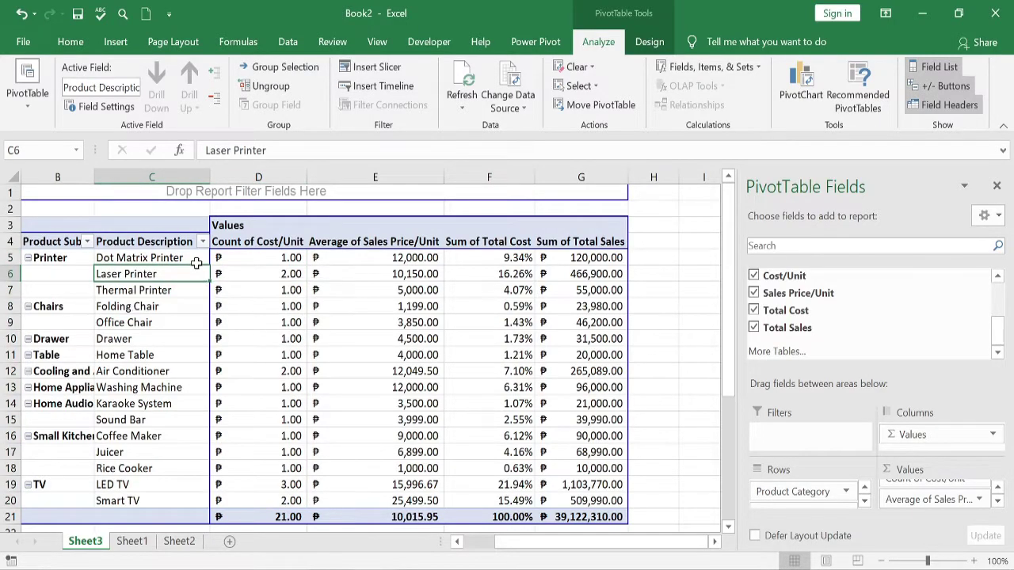
pyautogui.press('Right')
pyautogui.press('Right')
pyautogui.press('Right')
pyautogui.press('Left')
pyautogui.press('Left')
pyautogui.press('Left')
# Step: Format the Count of Cost/Unit column, including its grand total, as Number without decimal places
pyautogui.moveTo(269, 258); pyautogui.dragTo(276, 501)
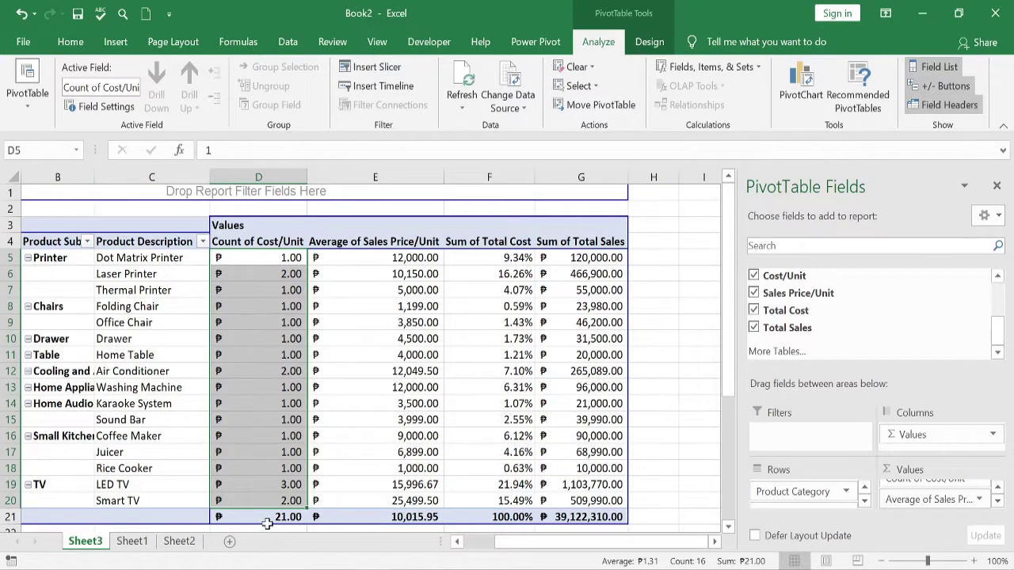
pyautogui.moveTo(268, 519); pyautogui.dragTo(277, 263)
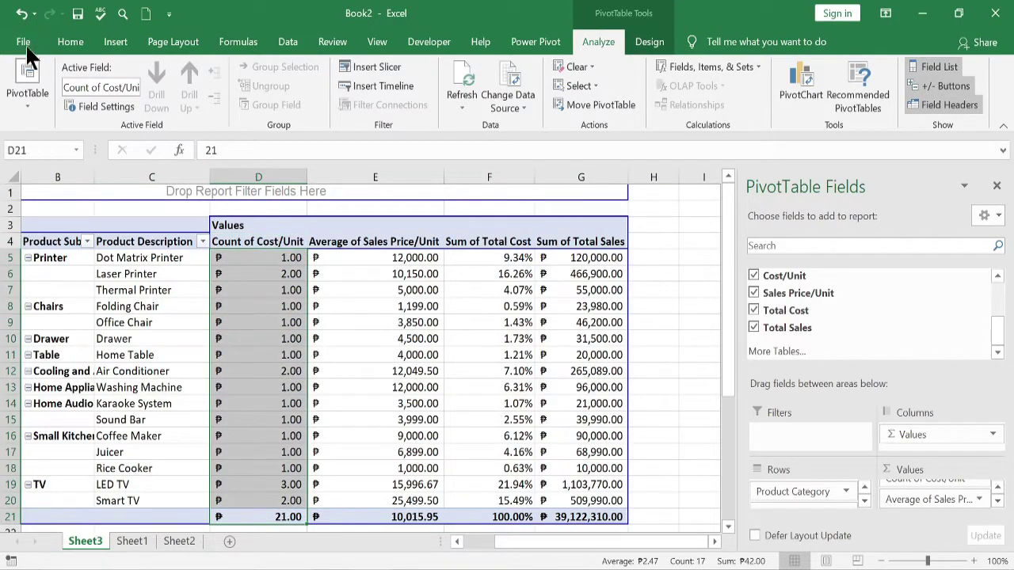
pyautogui.click(71, 41)
pyautogui.click(544, 75)
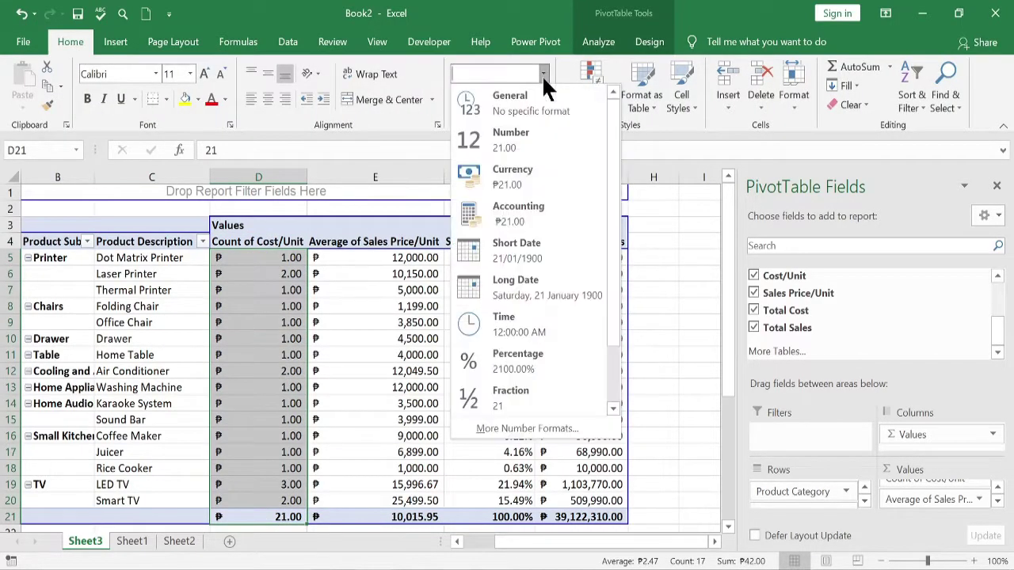
pyautogui.click(562, 142)
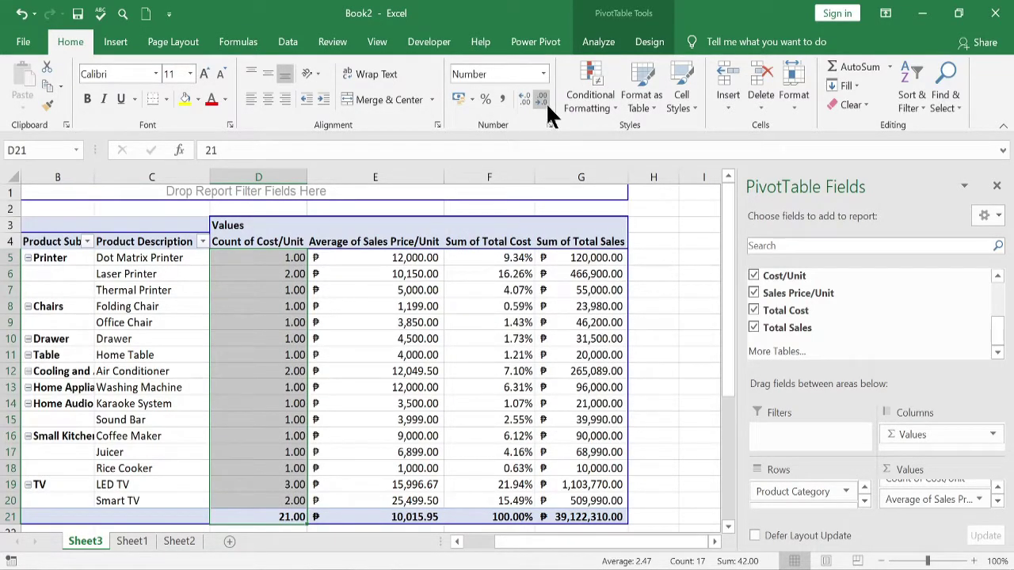
pyautogui.click(543, 103)
pyautogui.click(543, 102)
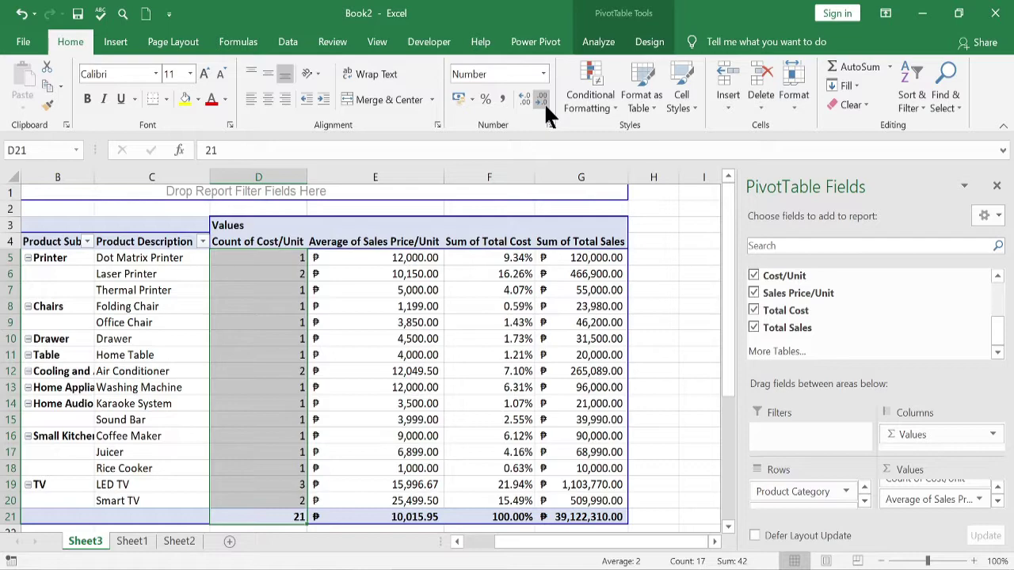
pyautogui.click(289, 309)
pyautogui.moveTo(290, 257); pyautogui.dragTo(291, 517)
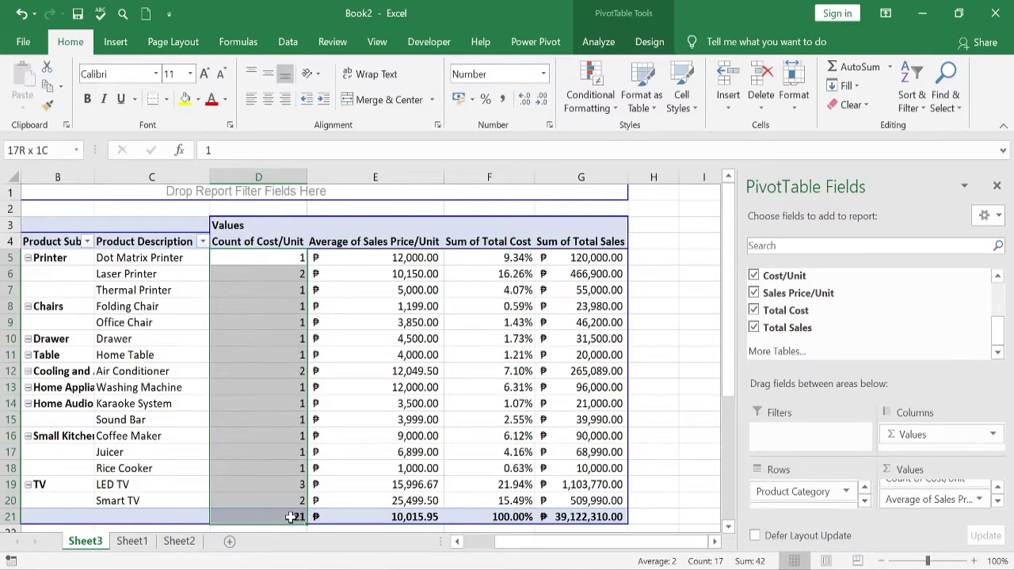
pyautogui.moveTo(292, 516); pyautogui.dragTo(292, 517)
# Step: Try summarizing the Sales Price/Unit values by Product
pyautogui.moveTo(405, 252)
pyautogui.click(980, 500)
pyautogui.click(951, 478)
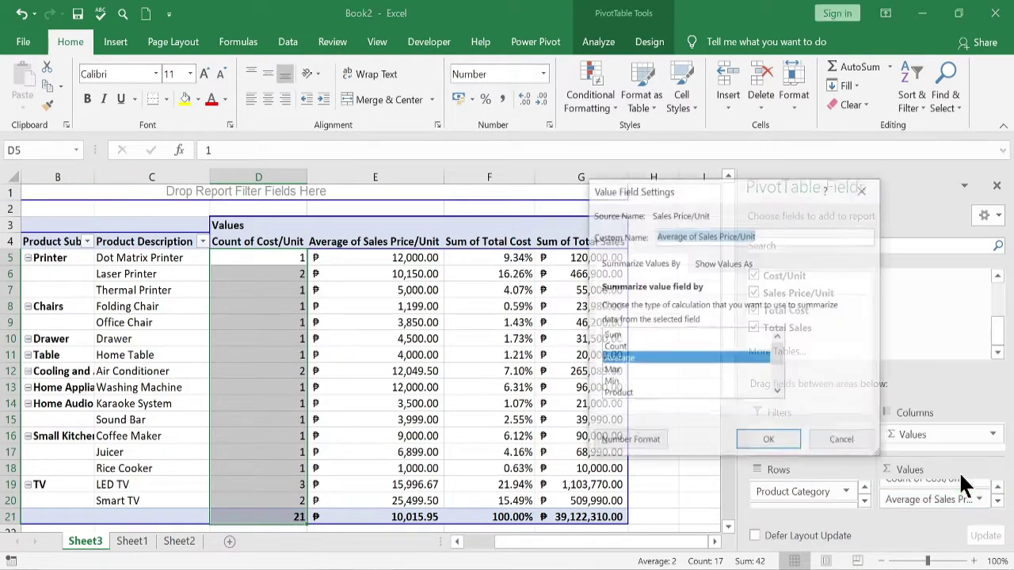
pyautogui.moveTo(774, 361)
pyautogui.mouseDown()
pyautogui.moveTo(778, 392)
pyautogui.moveTo(781, 349)
pyautogui.mouseUp()
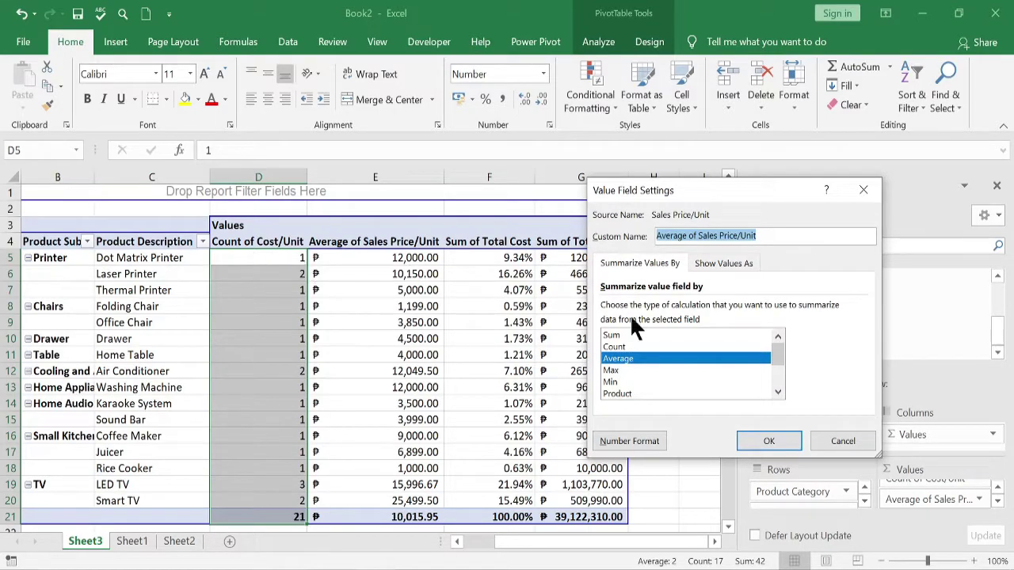
pyautogui.click(786, 380)
pyautogui.moveTo(781, 372); pyautogui.dragTo(756, 348)
pyautogui.click(615, 393)
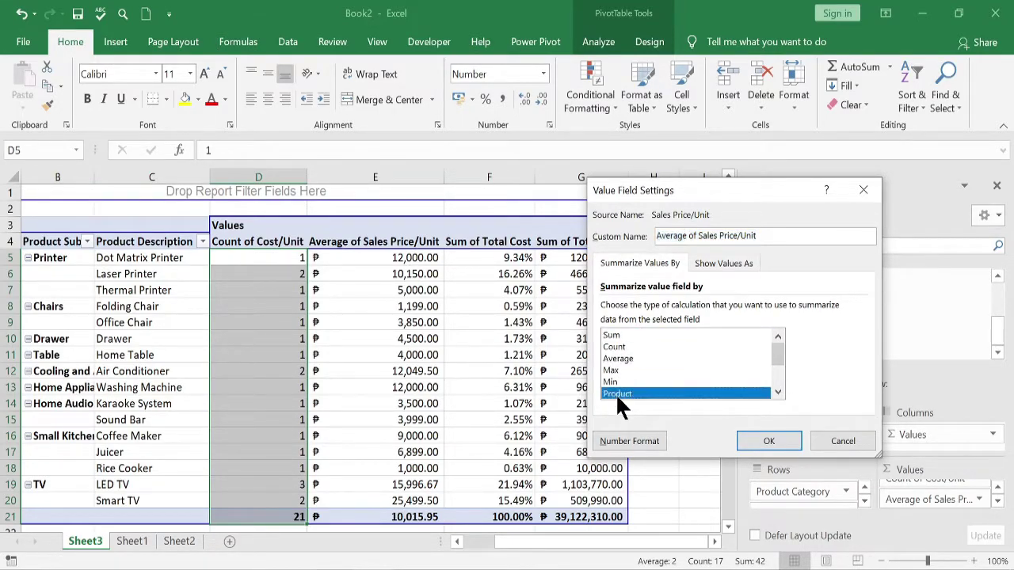
pyautogui.click(756, 441)
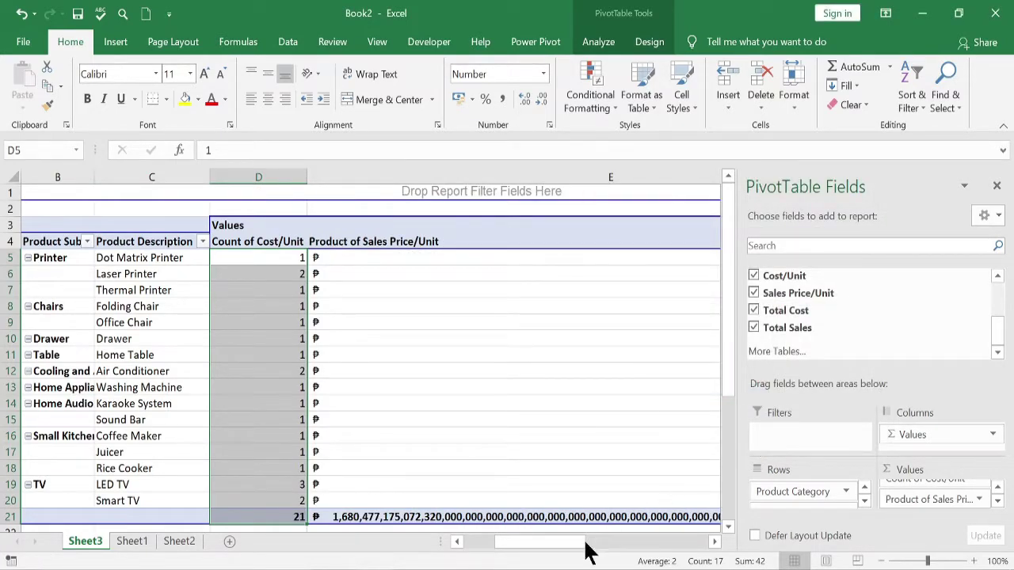
# Step: Undo the switch of the Sales Price/Unit summary to Product
pyautogui.moveTo(584, 546)
pyautogui.mouseDown()
pyautogui.moveTo(570, 551)
pyautogui.moveTo(658, 555)
pyautogui.moveTo(586, 555)
pyautogui.mouseUp()
pyautogui.click(434, 437)
pyautogui.hotkey('ctrl', 'z')
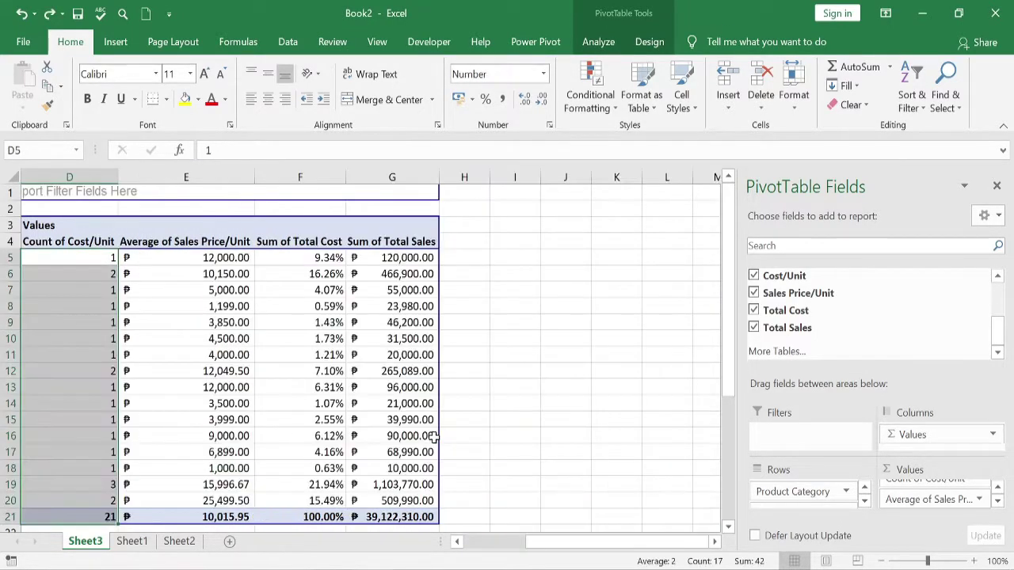
pyautogui.moveTo(646, 558); pyautogui.dragTo(555, 544)
pyautogui.click(556, 420)
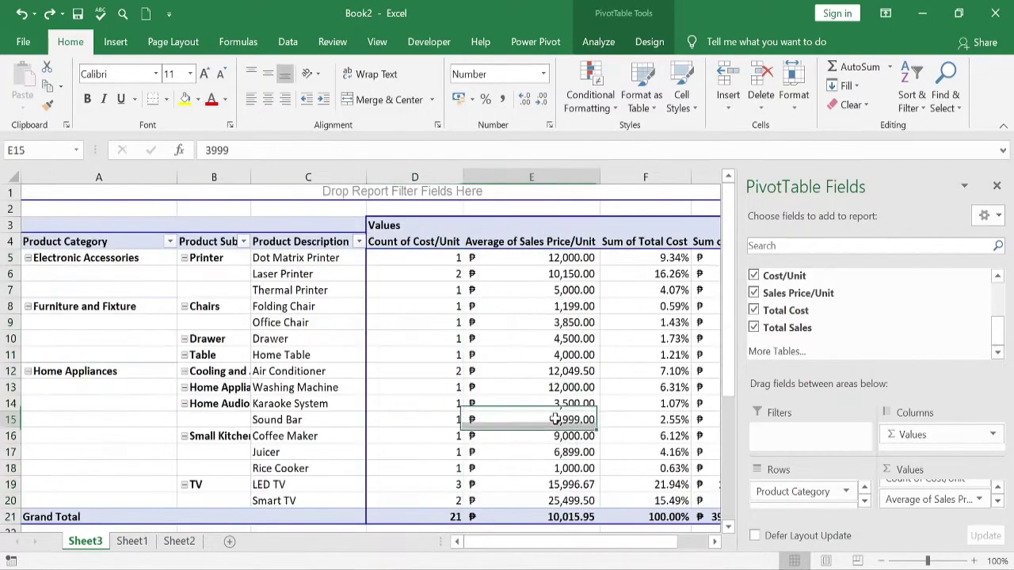
# Step: Change the Total Sales values in the PivotTable to be summarized by Count
pyautogui.scroll(-2, 997, 511)
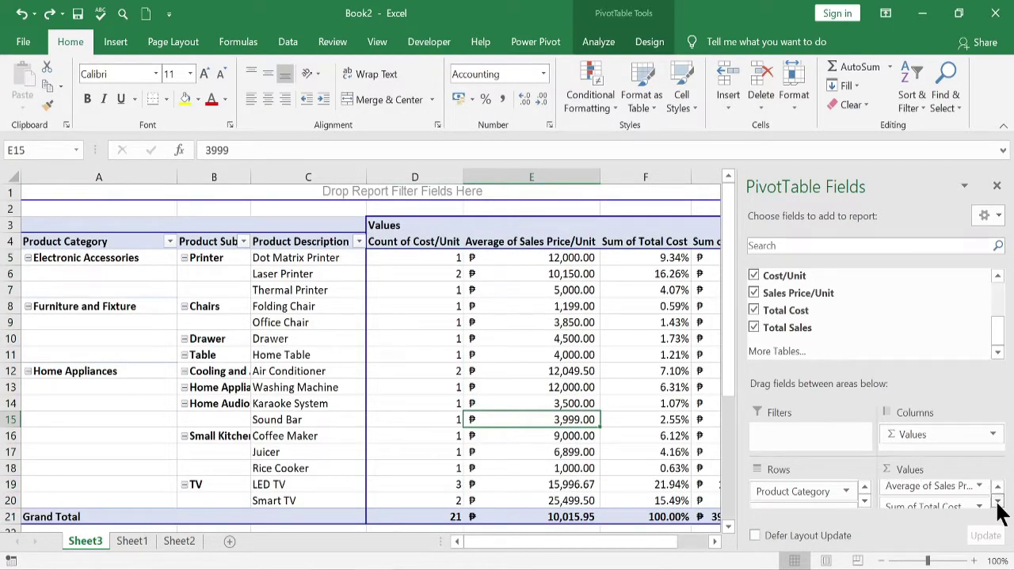
pyautogui.click(657, 320)
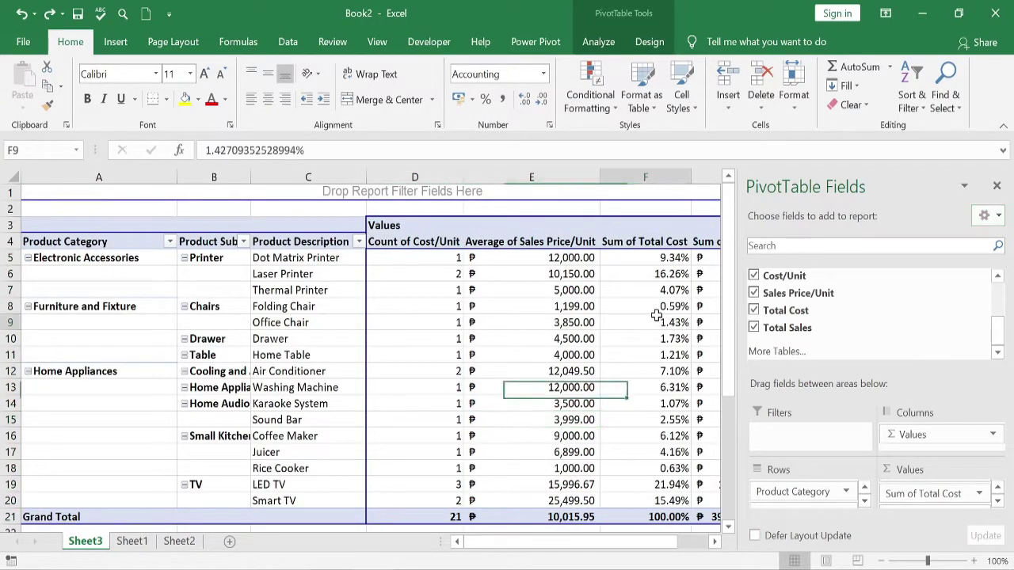
pyautogui.moveTo(599, 554); pyautogui.dragTo(679, 552)
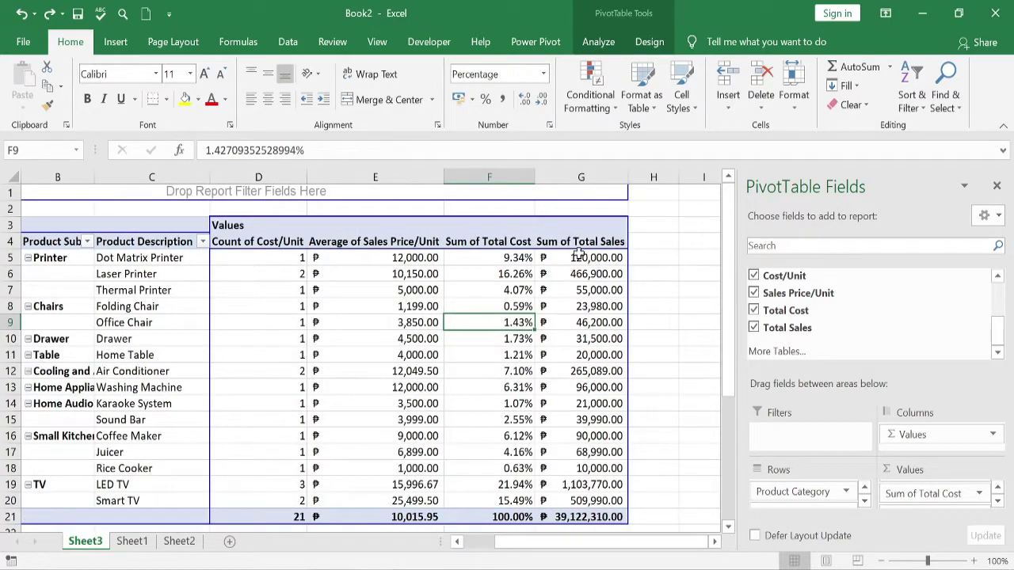
pyautogui.moveTo(582, 257); pyautogui.dragTo(588, 500)
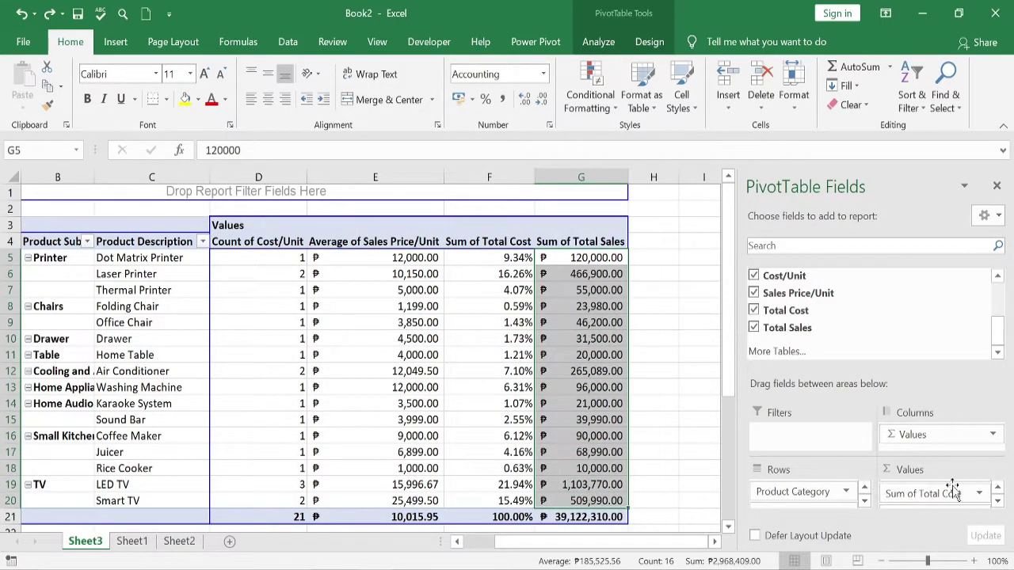
pyautogui.scroll(-1, 983, 505)
pyautogui.scroll(-2, 993, 505)
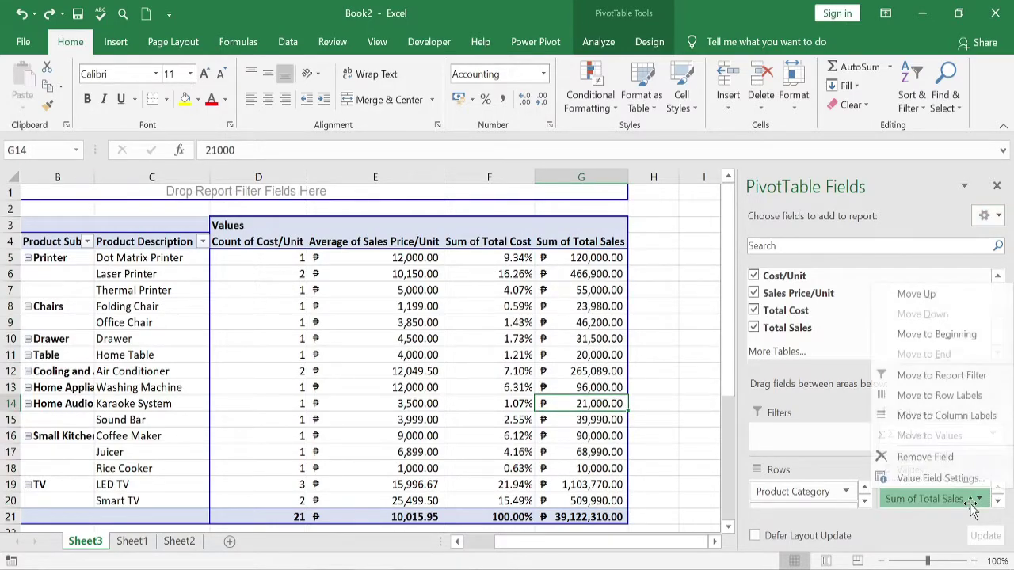
pyautogui.click(979, 498)
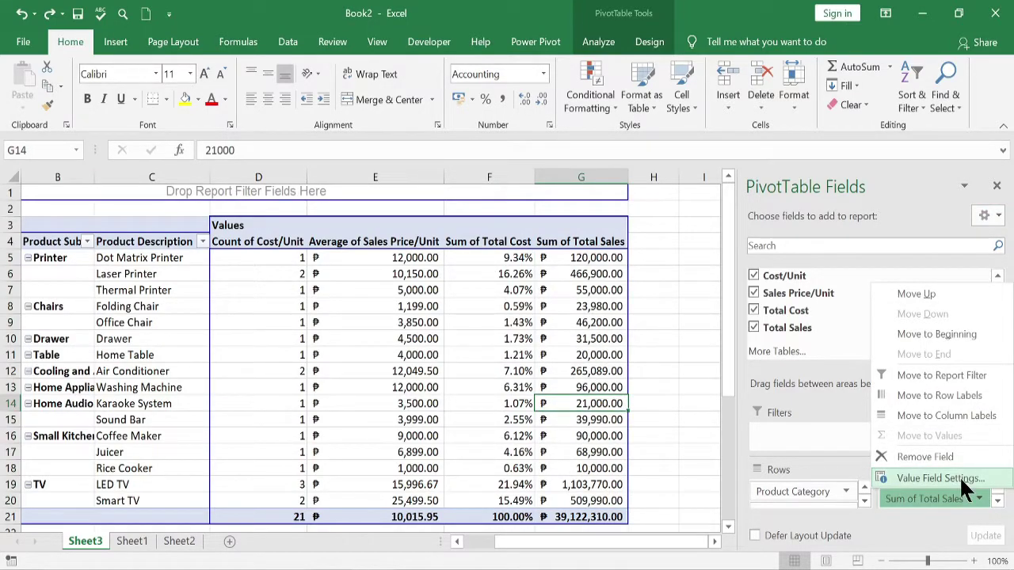
pyautogui.click(940, 478)
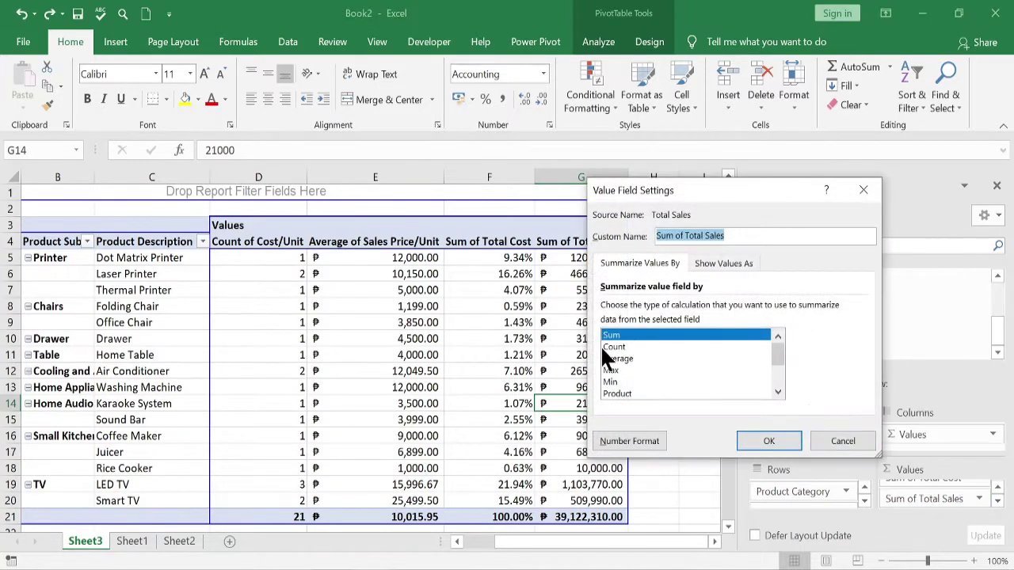
pyautogui.moveTo(778, 358)
pyautogui.mouseDown()
pyautogui.moveTo(782, 380)
pyautogui.moveTo(780, 351)
pyautogui.mouseUp()
pyautogui.click(626, 347)
pyautogui.click(784, 440)
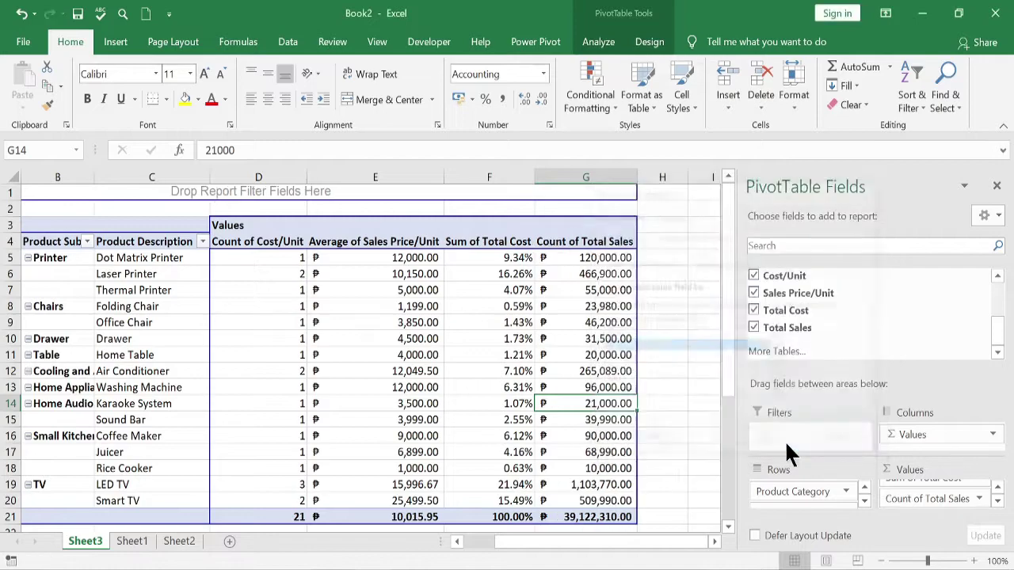
pyautogui.click(607, 303)
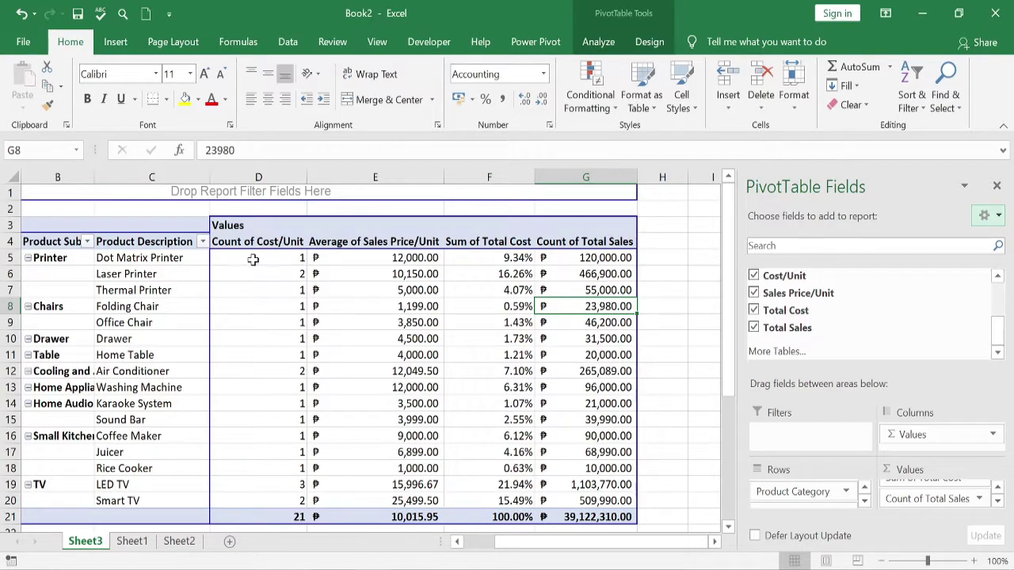
# Step: Compare the PivotTable values with the source data on Sheet1 and return to the PivotTable on Sheet3
pyautogui.moveTo(252, 261); pyautogui.dragTo(491, 501)
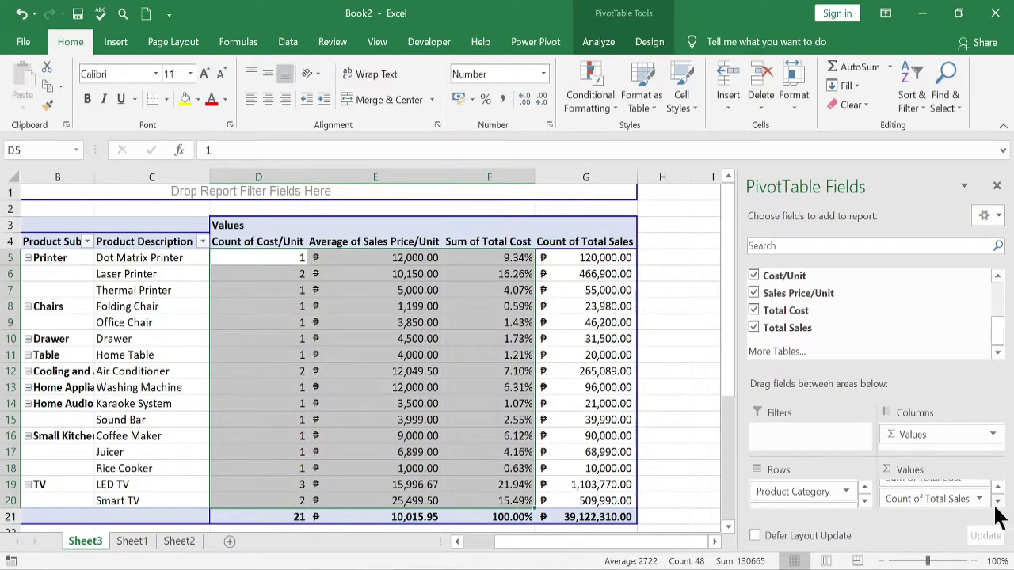
pyautogui.click(352, 418)
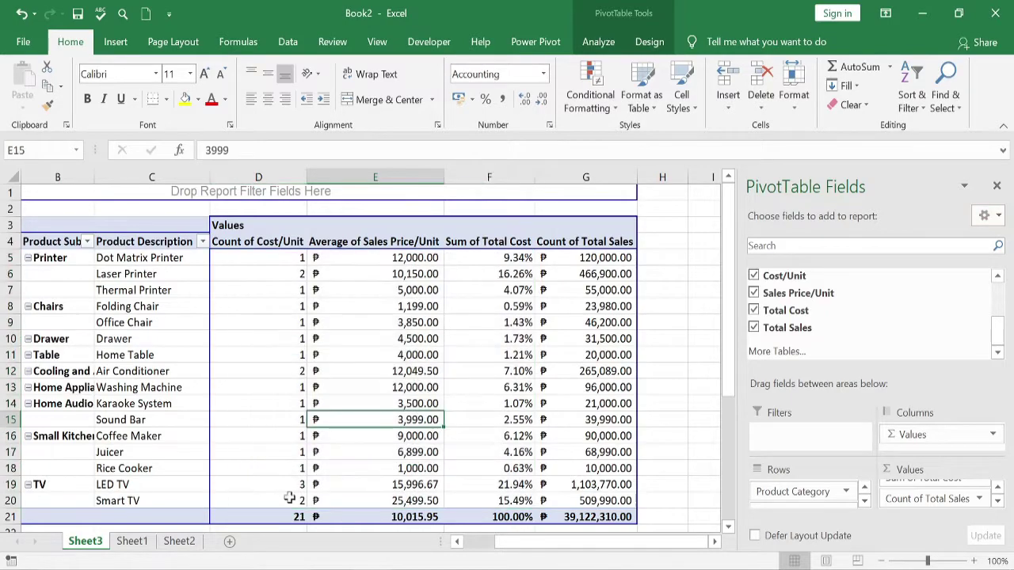
pyautogui.click(129, 545)
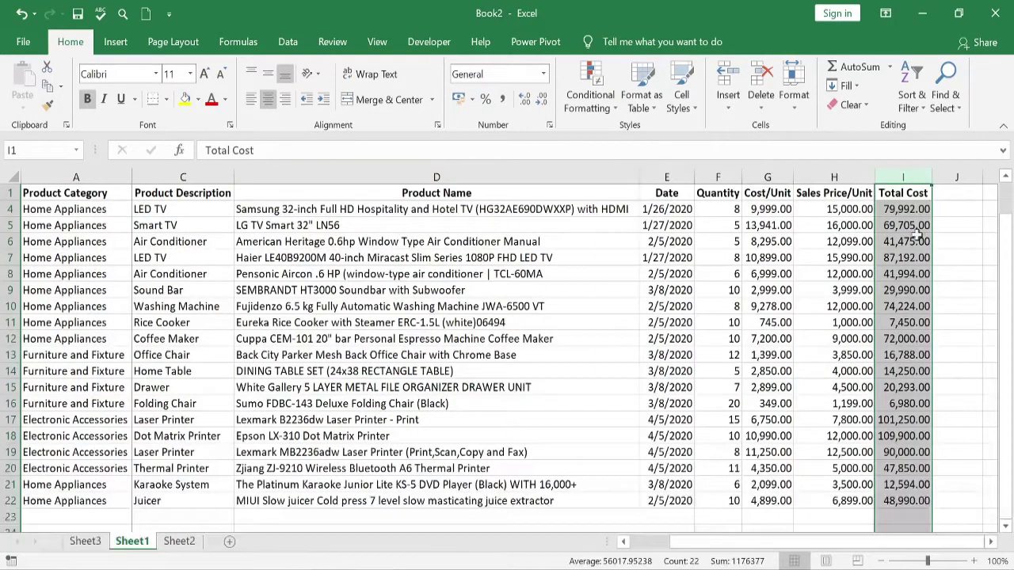
pyautogui.click(89, 543)
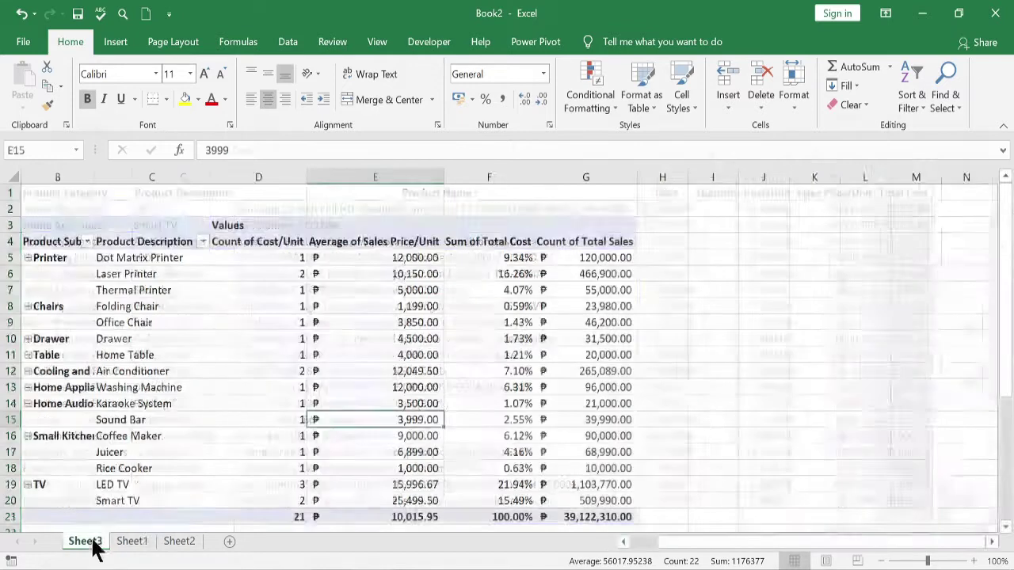
pyautogui.hscroll(-2, 536, 551)
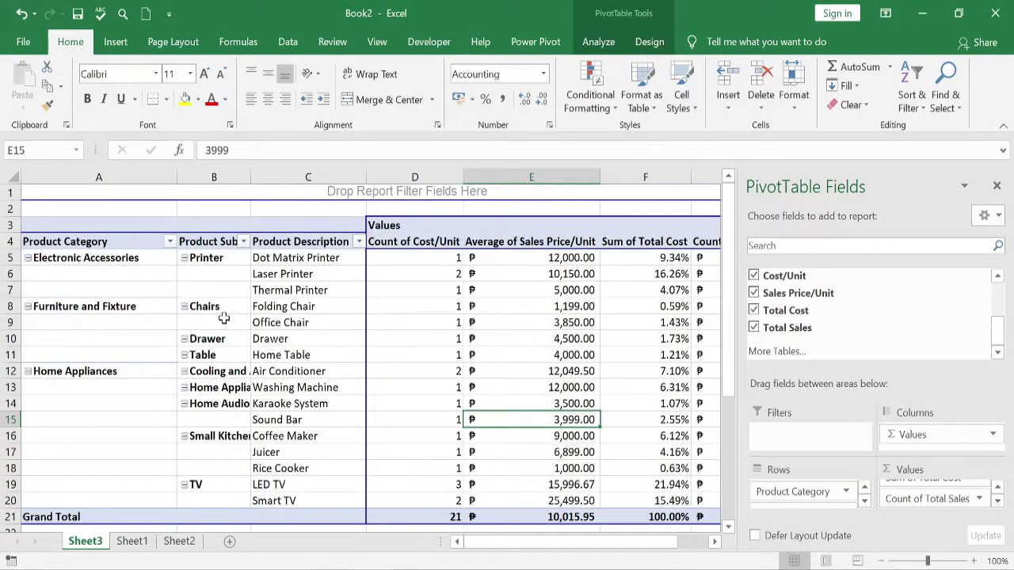